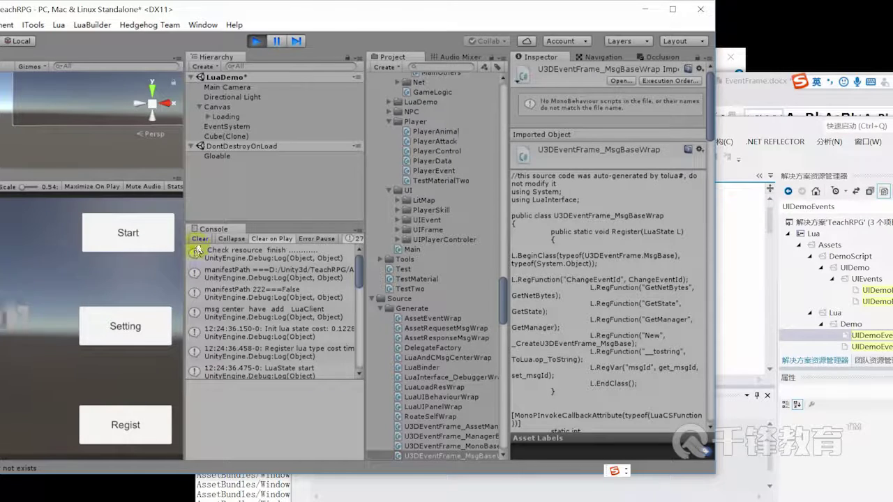
Clear the old messages from the Unity console
{"action": "left_click", "coordinate": [199, 239]}
Press the game's Setting button and open the code line that printed the setting message
{"action": "left_click", "coordinate": [125, 328]}
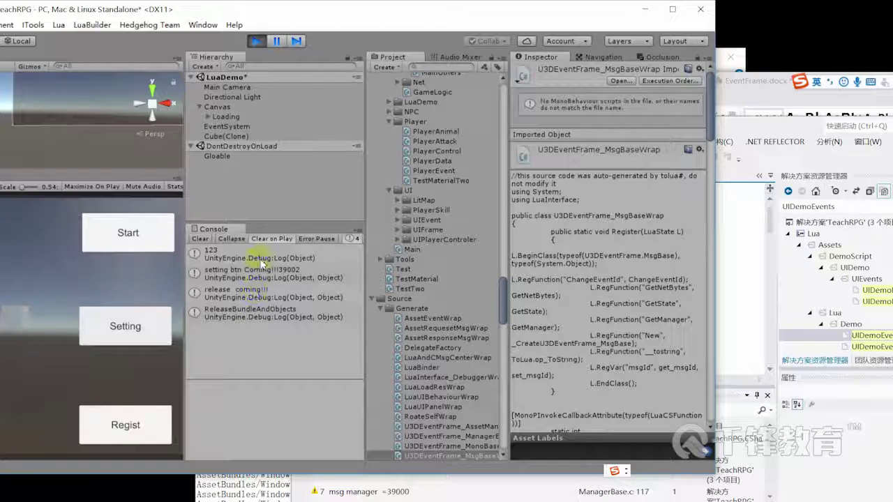
{"action": "left_click", "coordinate": [277, 277]}
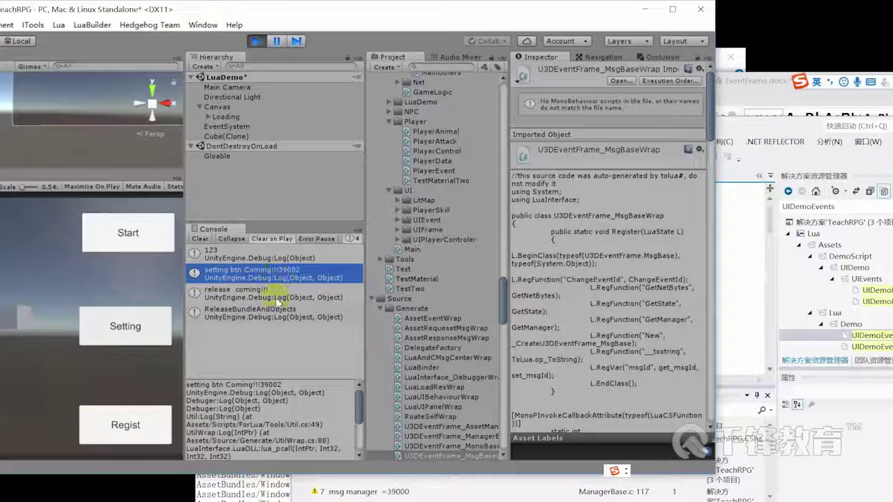
{"action": "double_click", "coordinate": [259, 279]}
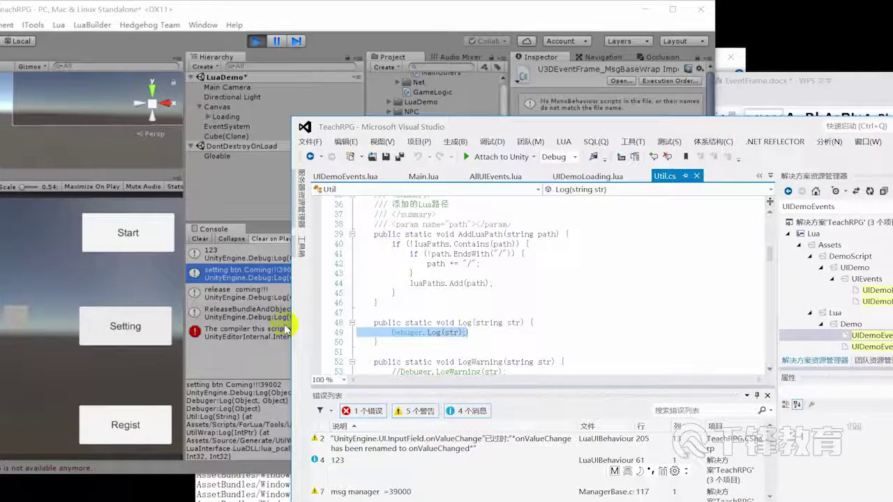
Trace the ReleaseBundleAndObjects and '123' logs to their code, then return to Unity and narrow the game view
{"action": "left_click", "coordinate": [262, 334]}
{"action": "double_click", "coordinate": [251, 312]}
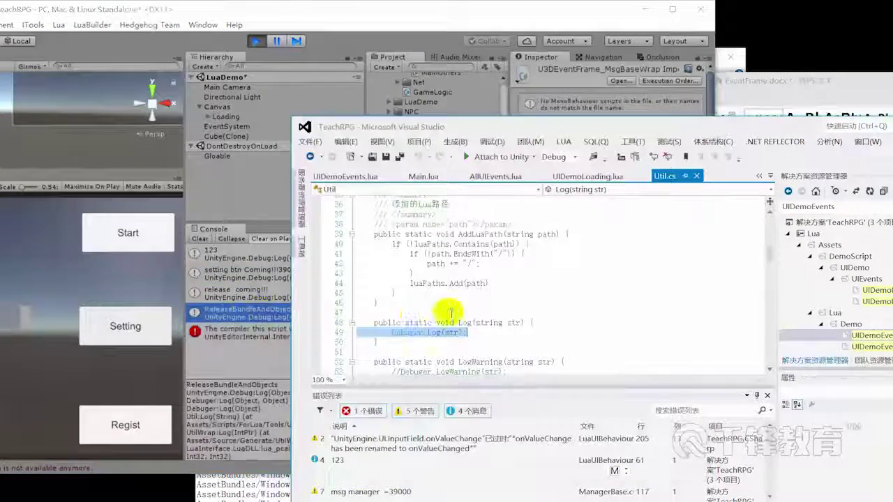
{"action": "double_click", "coordinate": [247, 256]}
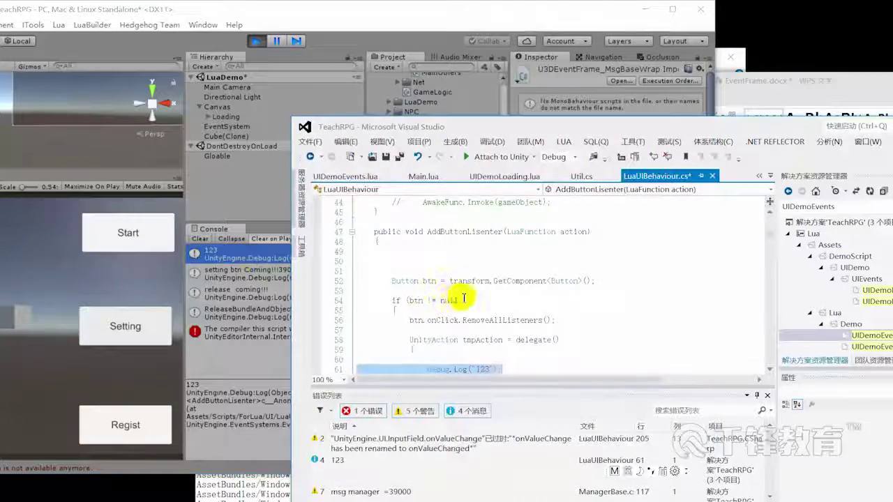
{"action": "left_click", "coordinate": [362, 20]}
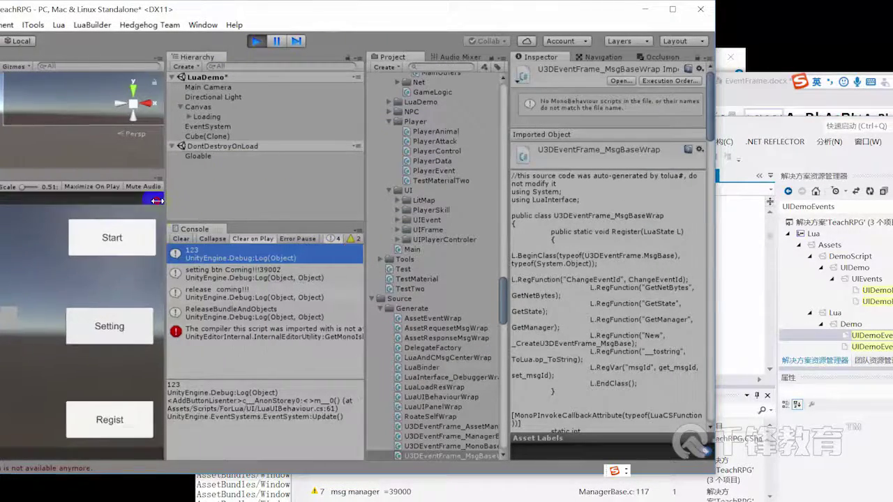
{"action": "left_click_drag", "start_coordinate": [189, 219], "coordinate": [138, 218]}
Stop the game and open the TeacherLoading script, scrolling through its code
{"action": "left_click", "coordinate": [256, 40]}
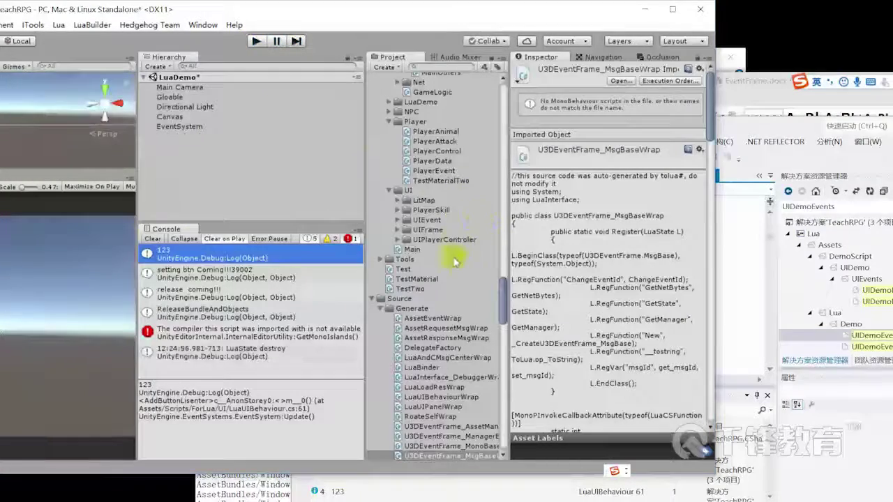
{"action": "scroll", "coordinate": [451, 292], "scroll_direction": "up", "scroll_amount": 5}
{"action": "scroll", "coordinate": [449, 233], "scroll_direction": "up", "scroll_amount": 5}
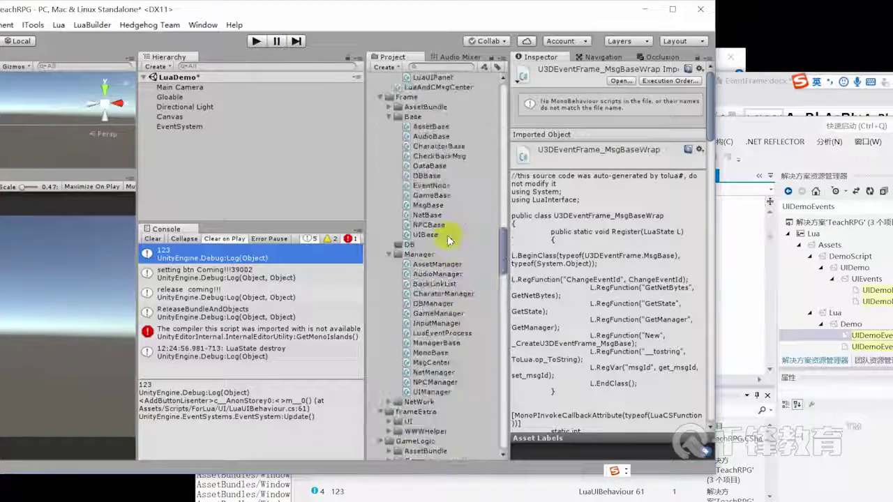
{"action": "scroll", "coordinate": [442, 225], "scroll_direction": "up", "scroll_amount": 5}
{"action": "scroll", "coordinate": [446, 240], "scroll_direction": "up", "scroll_amount": 5}
{"action": "scroll", "coordinate": [446, 240], "scroll_direction": "up", "scroll_amount": 10}
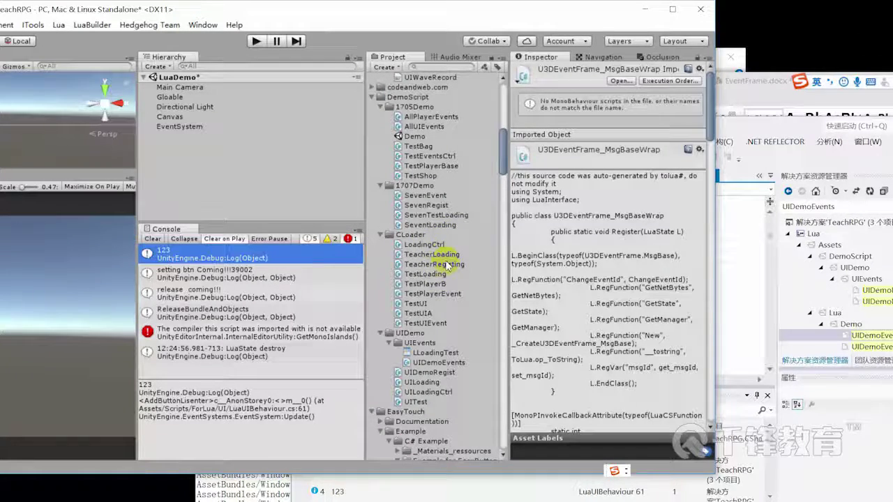
{"action": "double_click", "coordinate": [446, 255]}
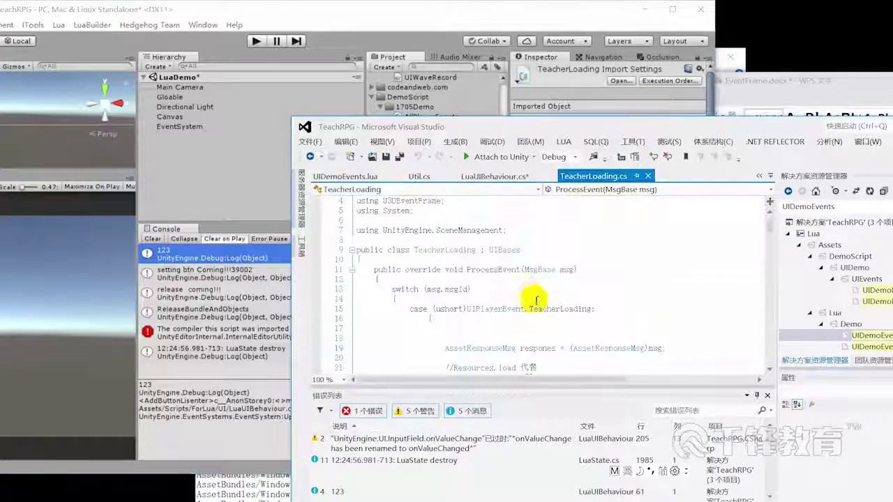
{"action": "scroll", "coordinate": [514, 269], "scroll_direction": "down", "scroll_amount": 4}
{"action": "scroll", "coordinate": [574, 284], "scroll_direction": "down", "scroll_amount": 4}
{"action": "scroll", "coordinate": [521, 293], "scroll_direction": "down", "scroll_amount": 4}
{"action": "scroll", "coordinate": [522, 293], "scroll_direction": "down", "scroll_amount": 3}
{"action": "scroll", "coordinate": [521, 293], "scroll_direction": "down", "scroll_amount": 2}
{"action": "scroll", "coordinate": [519, 292], "scroll_direction": "down", "scroll_amount": 2}
{"action": "scroll", "coordinate": [516, 291], "scroll_direction": "down", "scroll_amount": 2}
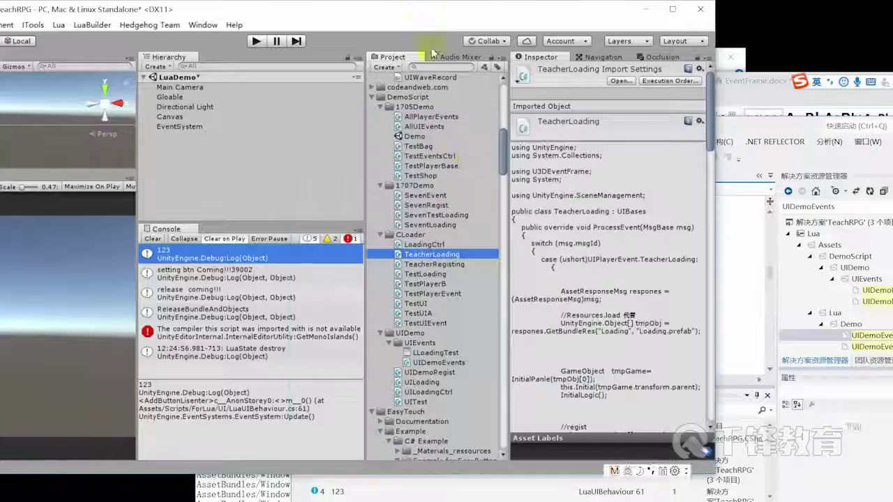
Open the TestLoading script and search it for CUIDemoMsgBegin
{"action": "left_click", "coordinate": [419, 10]}
{"action": "double_click", "coordinate": [429, 274]}
{"action": "scroll", "coordinate": [532, 291], "scroll_direction": "down", "scroll_amount": 2}
{"action": "scroll", "coordinate": [537, 293], "scroll_direction": "down", "scroll_amount": 5}
{"action": "scroll", "coordinate": [541, 295], "scroll_direction": "down", "scroll_amount": 2}
{"action": "left_click", "coordinate": [538, 298]}
{"action": "key", "text": "ctrl+f"}
{"action": "type", "text": "CUIDemoMsgBegin"}
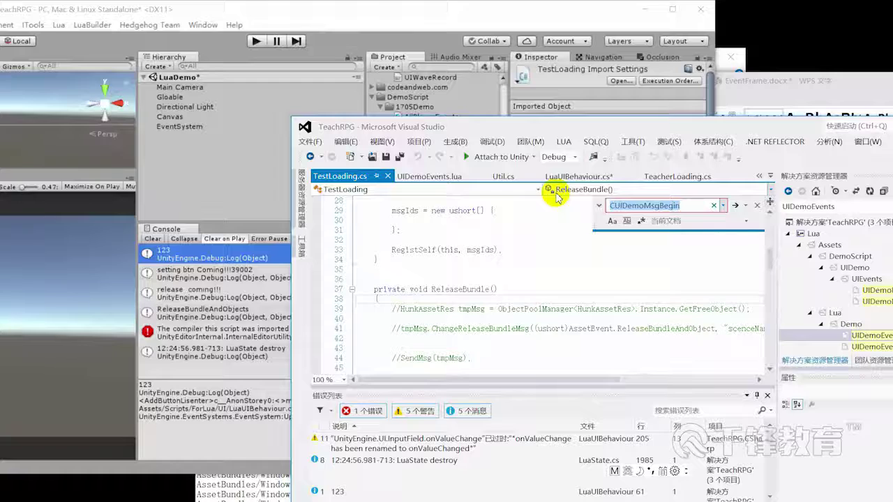
Search the whole solution for DemoMsg and enlarge the Find Results panel
{"action": "left_click", "coordinate": [429, 176]}
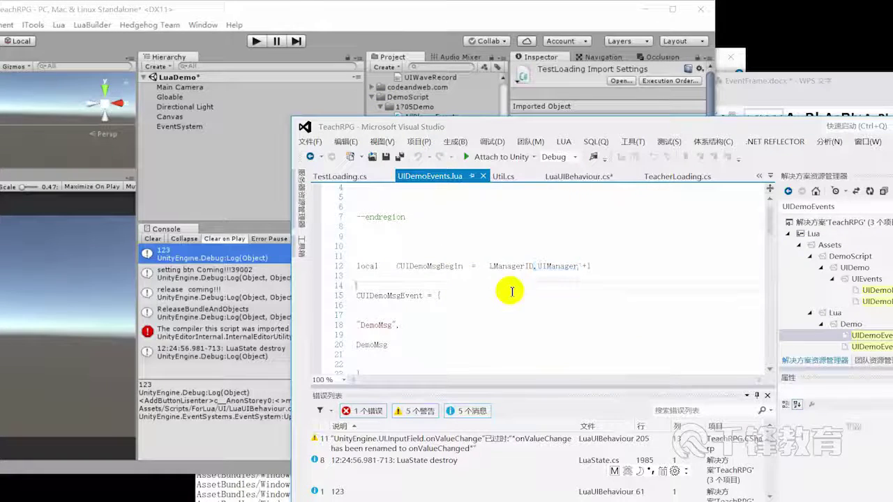
{"action": "left_click", "coordinate": [476, 284]}
{"action": "left_click", "coordinate": [339, 176]}
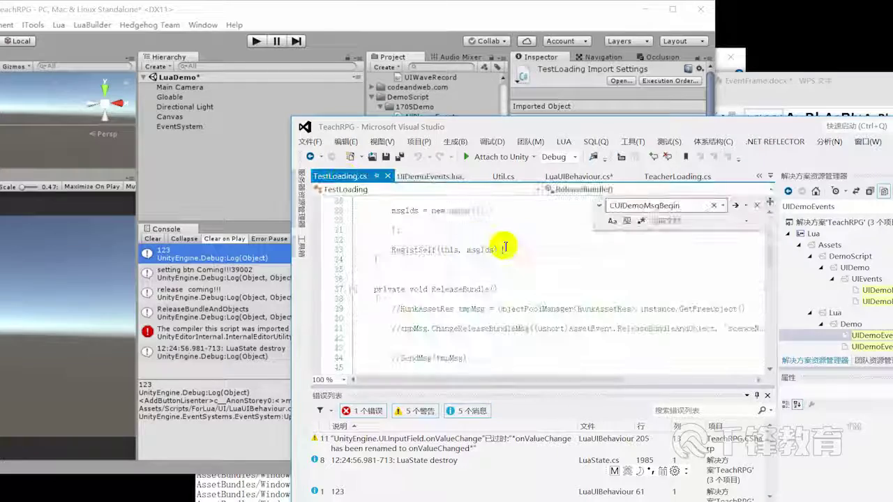
{"action": "key", "text": "ctrl+shift+f"}
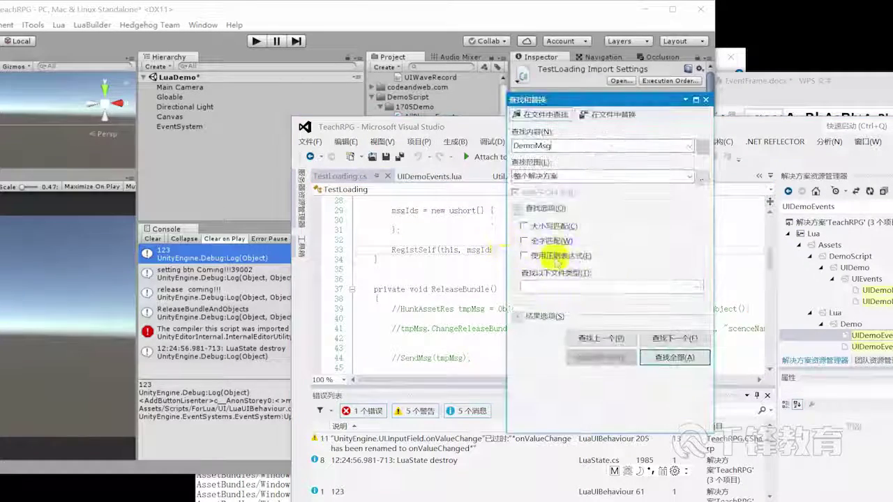
{"action": "left_click", "coordinate": [672, 358]}
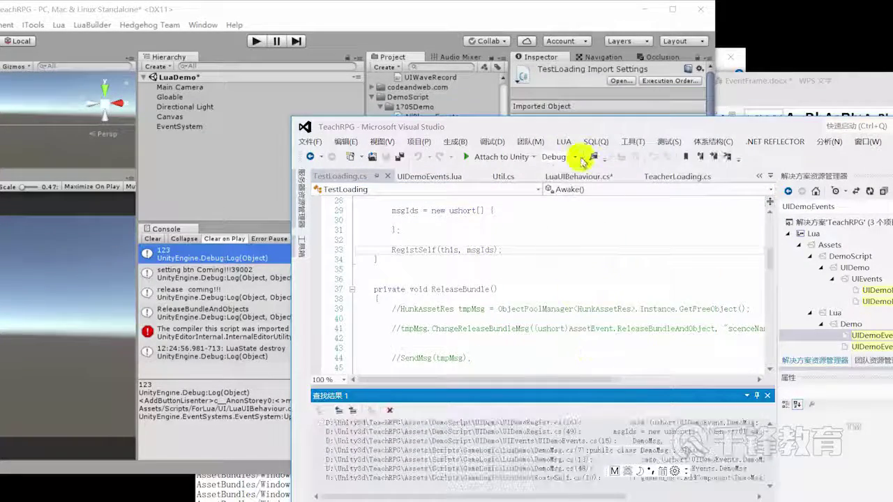
{"action": "left_click_drag", "start_coordinate": [592, 126], "coordinate": [553, 21]}
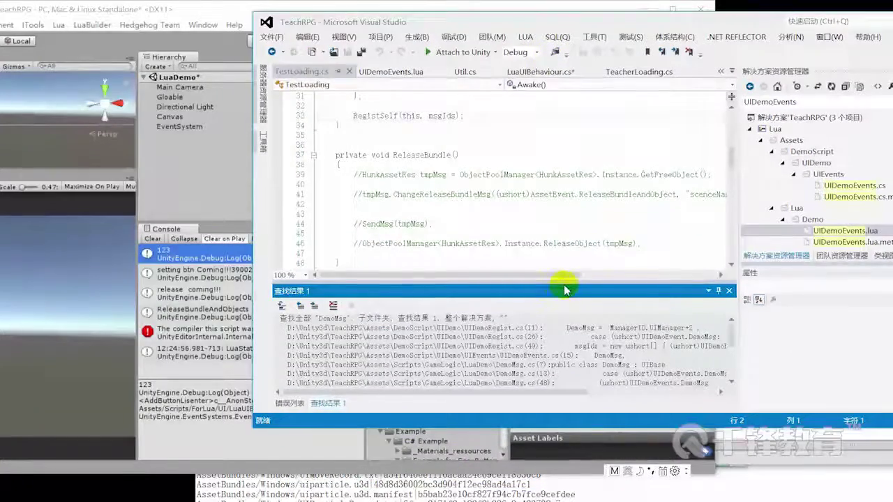
{"action": "left_click_drag", "start_coordinate": [568, 286], "coordinate": [568, 185]}
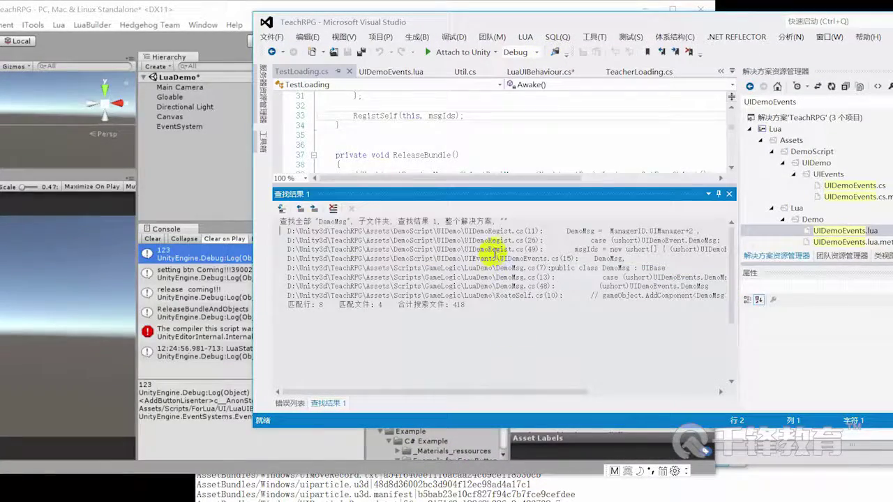
Open UIDemoRegist.cs and the DemoMsg class from the results, then return to Unity
{"action": "double_click", "coordinate": [483, 232]}
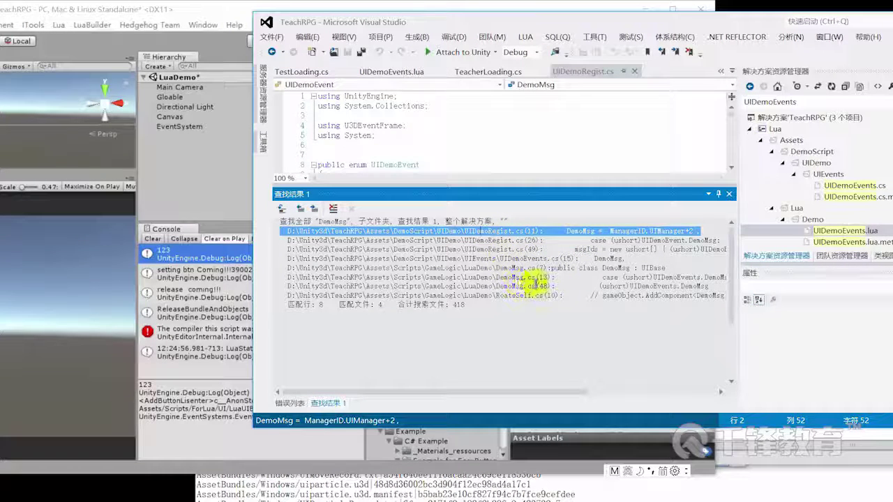
{"action": "double_click", "coordinate": [530, 267]}
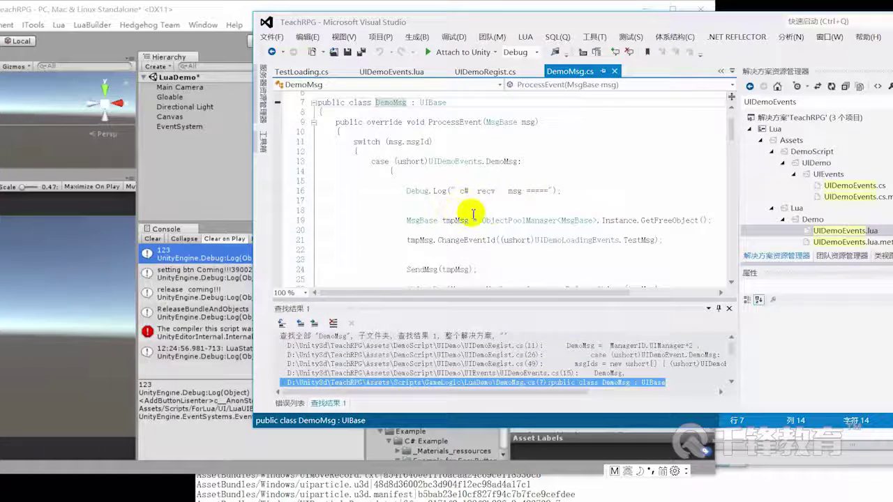
{"action": "left_click_drag", "start_coordinate": [488, 22], "coordinate": [697, 59]}
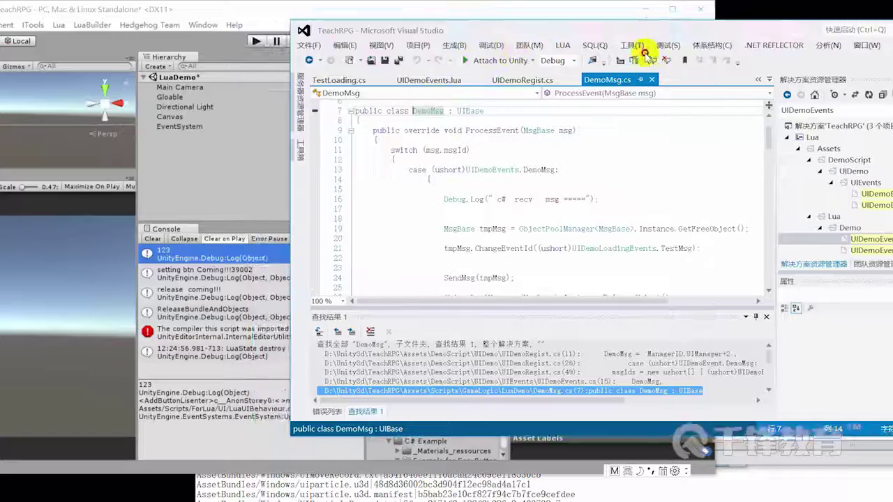
{"action": "left_click", "coordinate": [427, 16]}
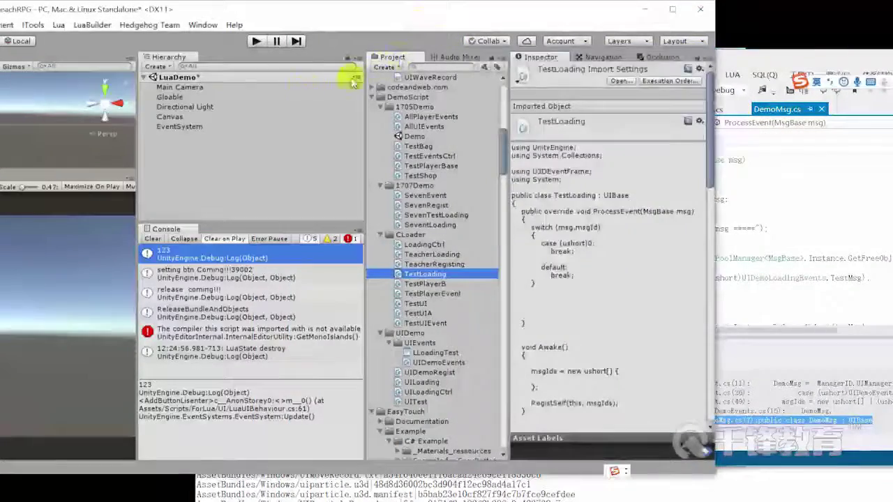
Add the Demo Msg script component to the Canvas and open its source
{"action": "left_click", "coordinate": [192, 118]}
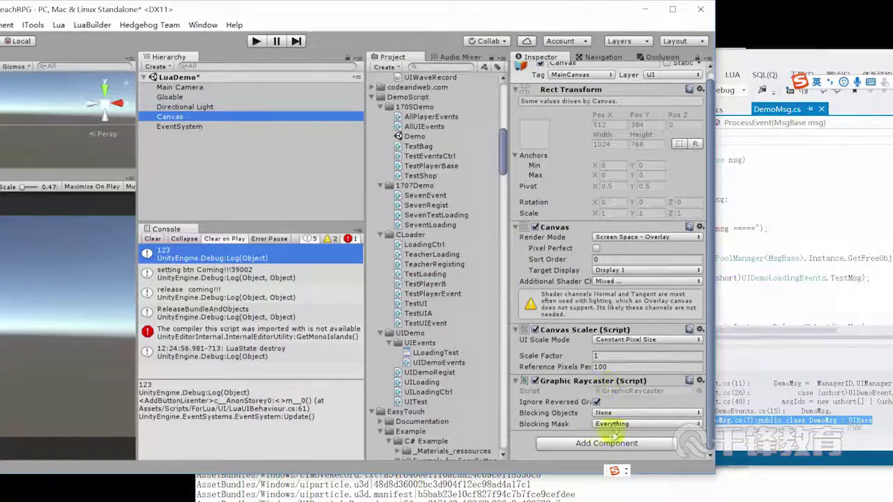
{"action": "left_click", "coordinate": [591, 443]}
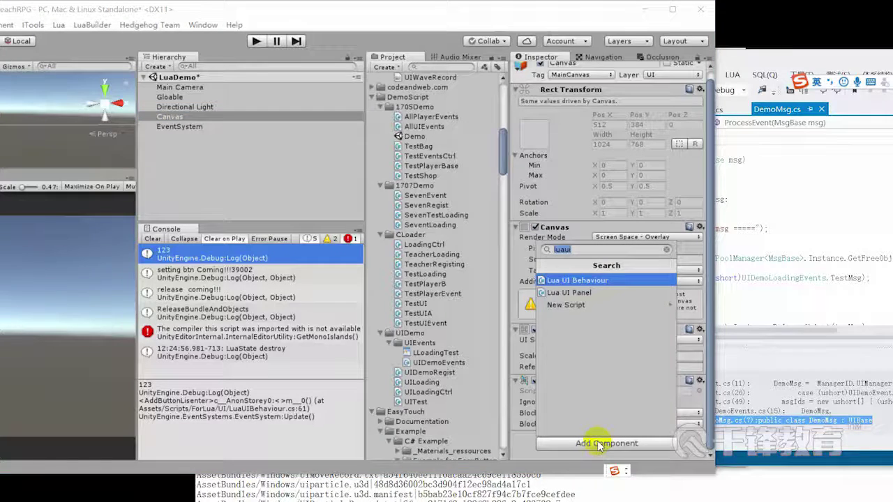
{"action": "type", "text": "demo"}
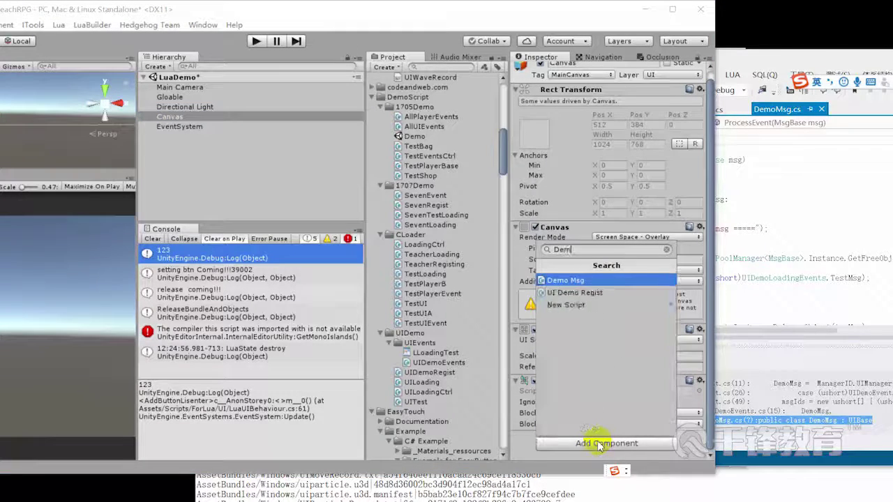
{"action": "key", "text": "Return"}
{"action": "scroll", "coordinate": [599, 445], "scroll_direction": "down", "scroll_amount": 2}
{"action": "double_click", "coordinate": [618, 413]}
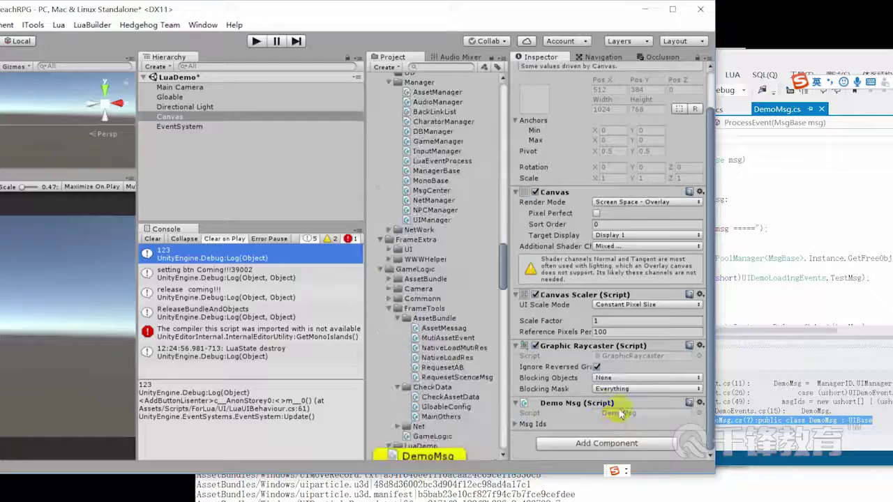
Clear the console and start the game in Play mode
{"action": "scroll", "coordinate": [649, 210], "scroll_direction": "down", "scroll_amount": 2}
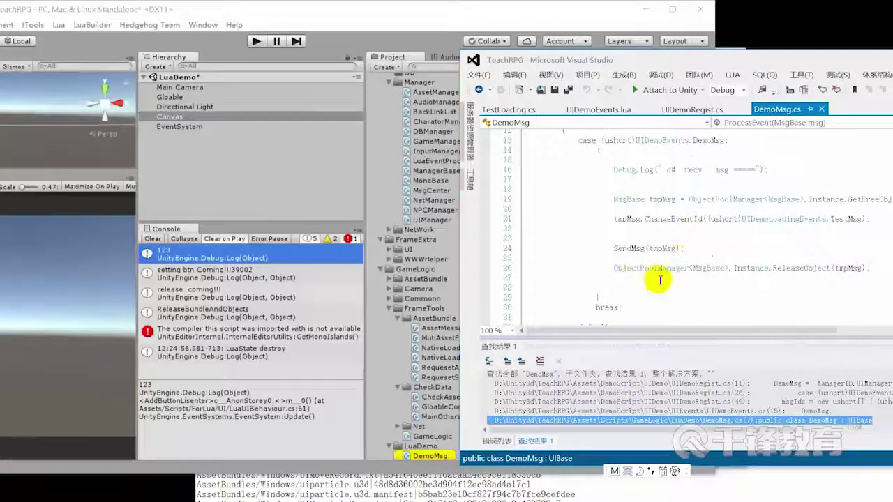
{"action": "left_click", "coordinate": [151, 241]}
{"action": "left_click", "coordinate": [255, 42]}
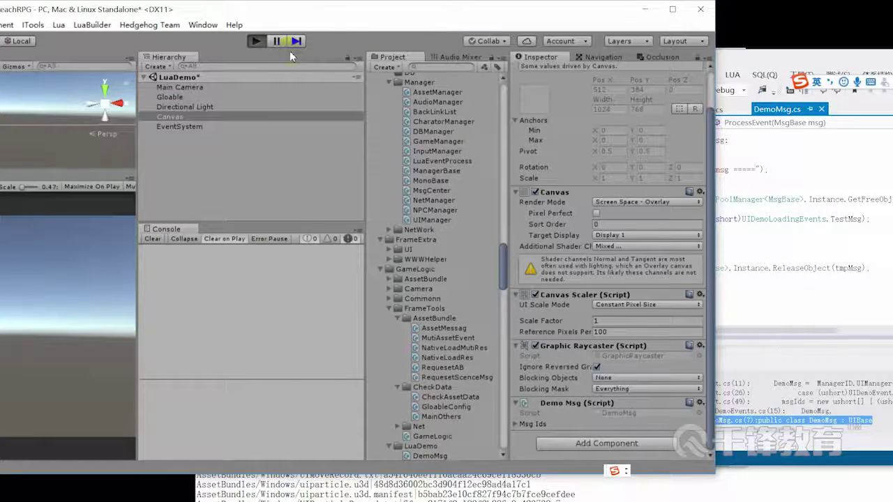
Clear the console, press Setting, and open the code behind the 'lua recv msg' and 'c# recv msg' logs
{"action": "left_click_drag", "start_coordinate": [330, 12], "coordinate": [356, 11]}
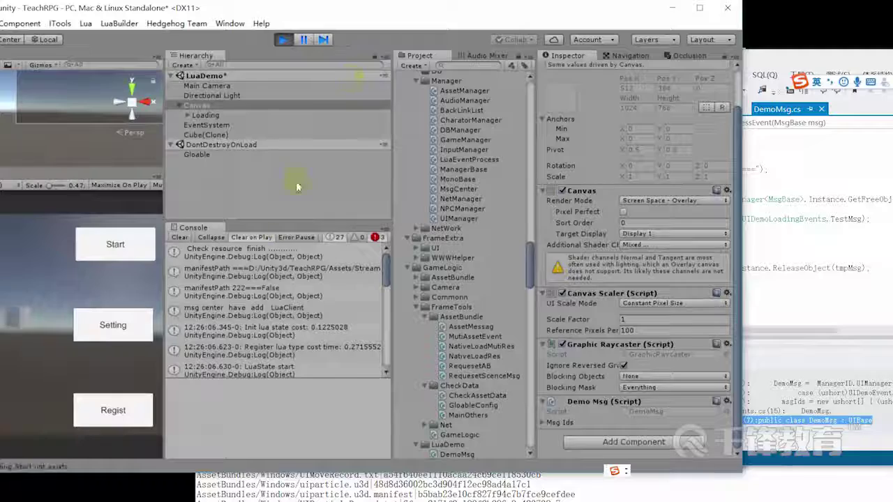
{"action": "left_click", "coordinate": [180, 237]}
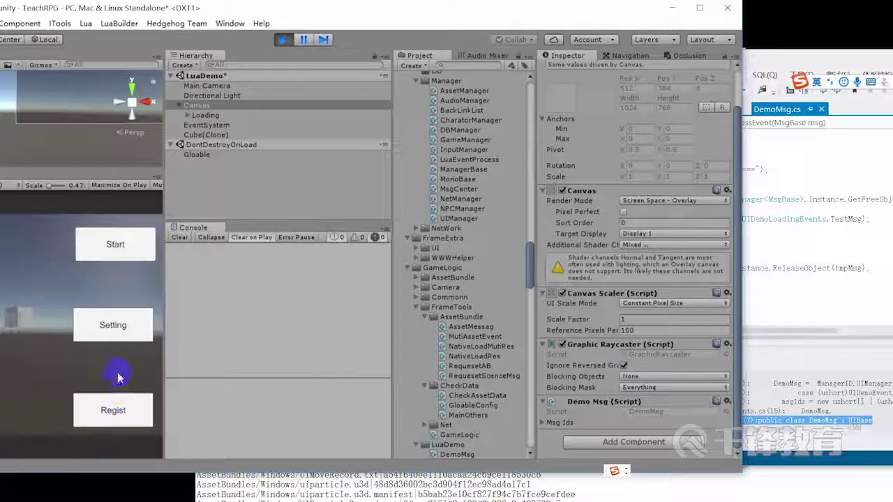
{"action": "left_click", "coordinate": [106, 340]}
{"action": "double_click", "coordinate": [237, 330]}
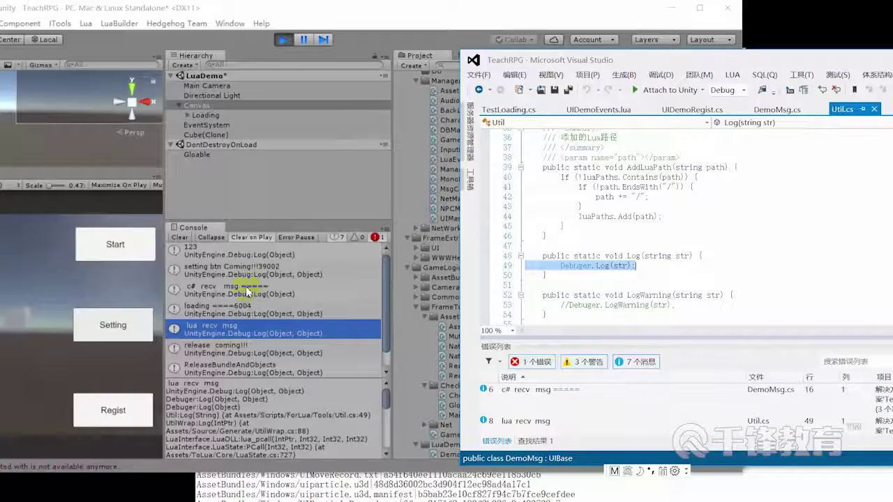
{"action": "double_click", "coordinate": [246, 291]}
{"action": "scroll", "coordinate": [663, 238], "scroll_direction": "up", "scroll_amount": 1}
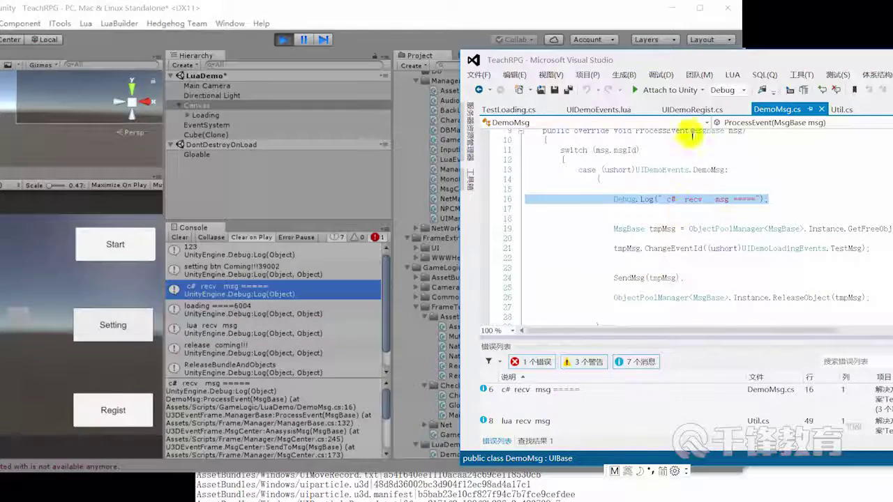
Press Setting again, select the 'c# recv msg' Debug.Log on DemoMsg.cs line 16, then show TestLoading.cs
{"action": "left_click", "coordinate": [181, 238]}
{"action": "left_click", "coordinate": [114, 326]}
{"action": "left_click", "coordinate": [213, 293]}
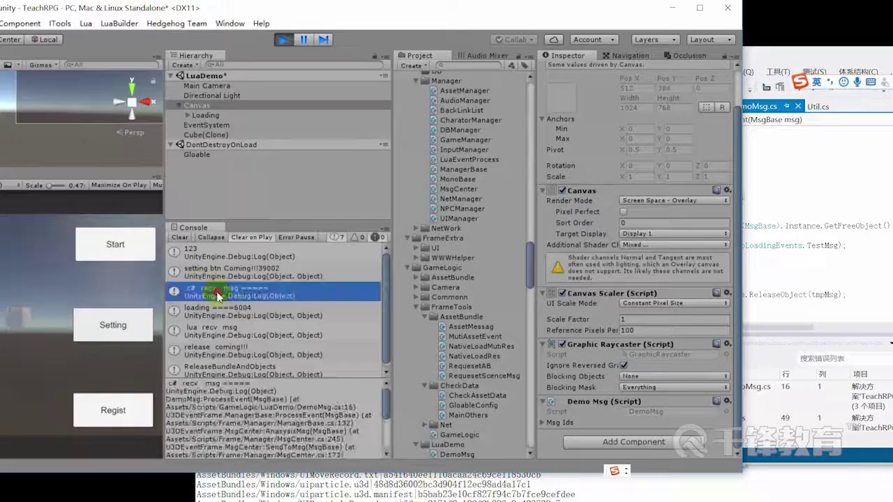
{"action": "left_click", "coordinate": [768, 218]}
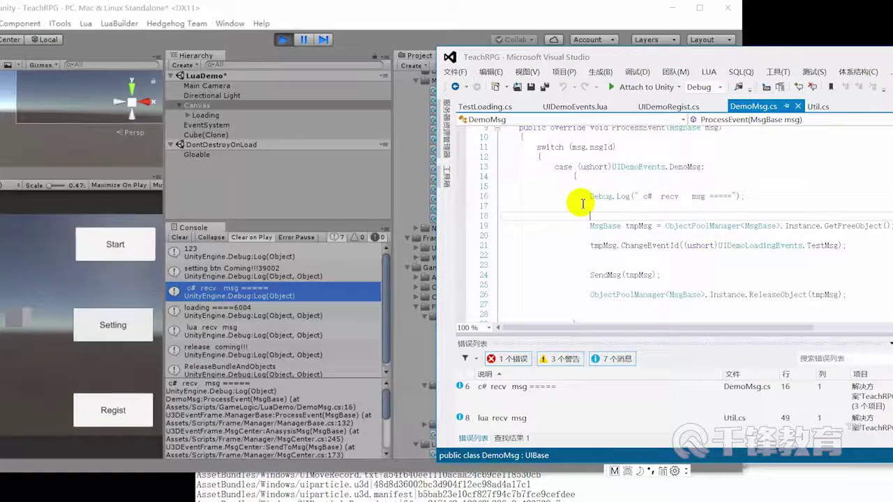
{"action": "left_click_drag", "start_coordinate": [588, 196], "coordinate": [780, 200]}
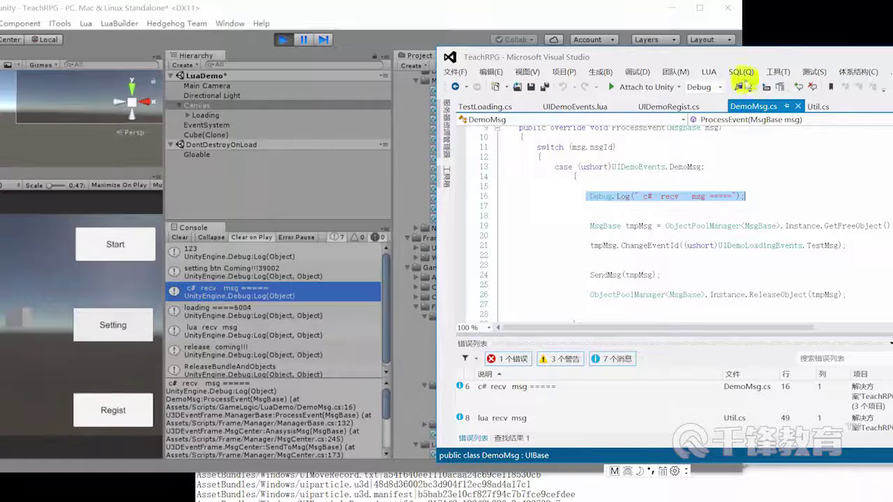
{"action": "left_click_drag", "start_coordinate": [745, 56], "coordinate": [694, 38]}
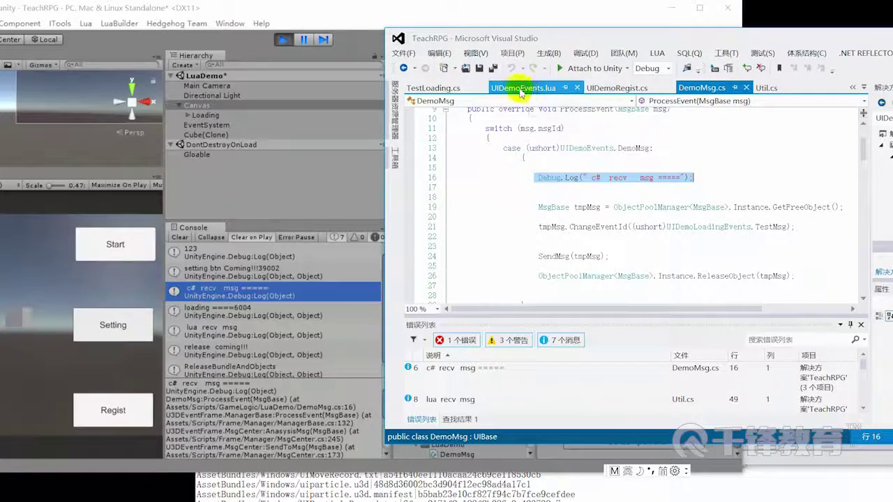
{"action": "left_click", "coordinate": [440, 88]}
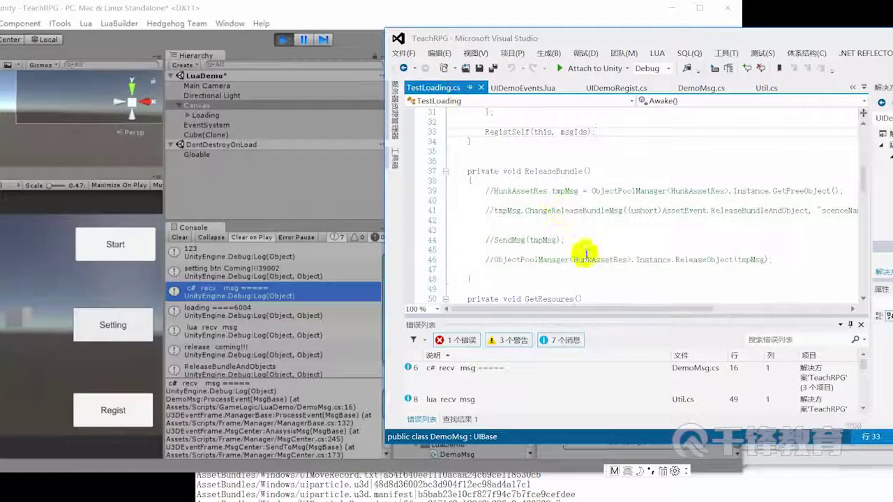
{"action": "scroll", "coordinate": [588, 241], "scroll_direction": "up", "scroll_amount": 2}
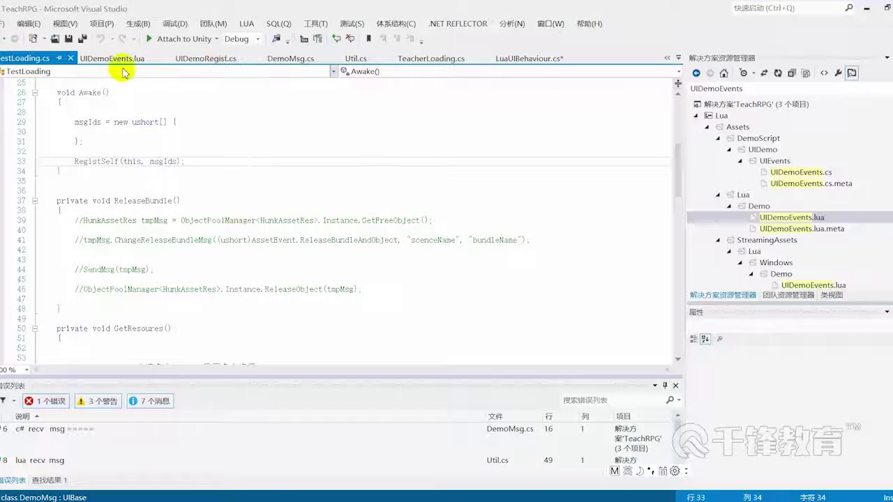
Close TestLoading.cs and select the SettingBtn message-creation lines 196–197 in UIDemoLoading.lua
{"action": "left_click", "coordinate": [72, 59]}
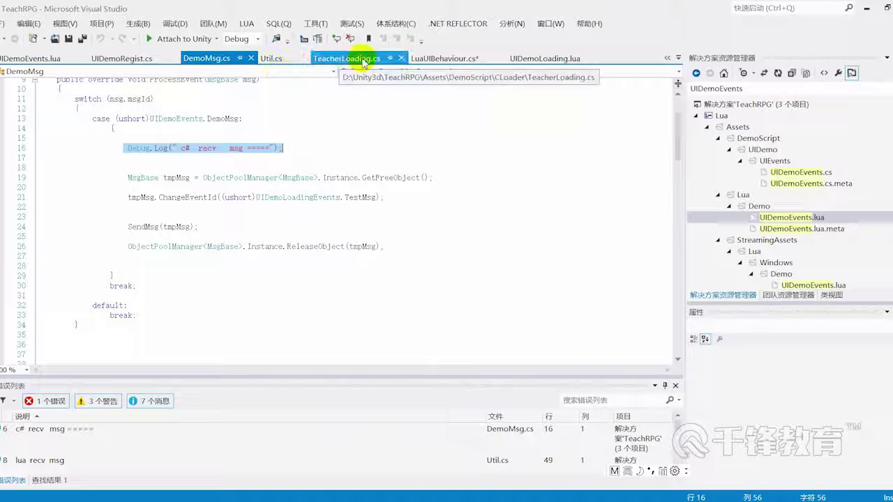
{"action": "left_click", "coordinate": [548, 58]}
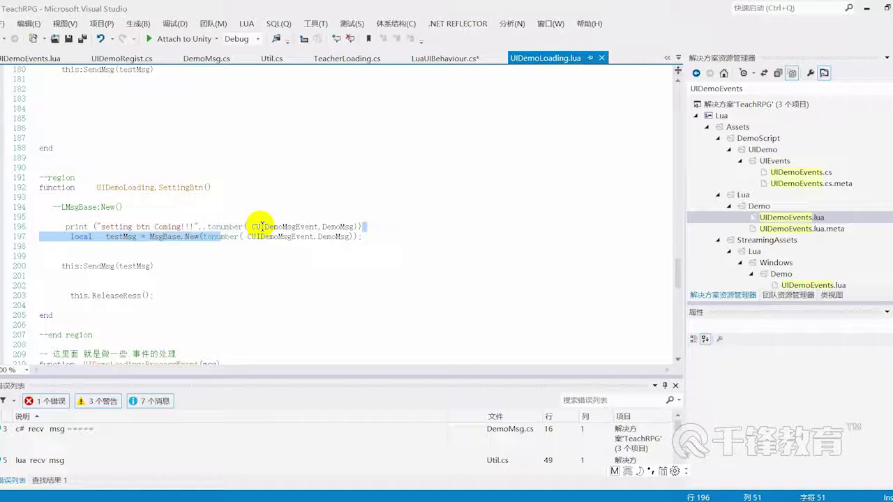
{"action": "left_click_drag", "start_coordinate": [103, 228], "coordinate": [361, 236]}
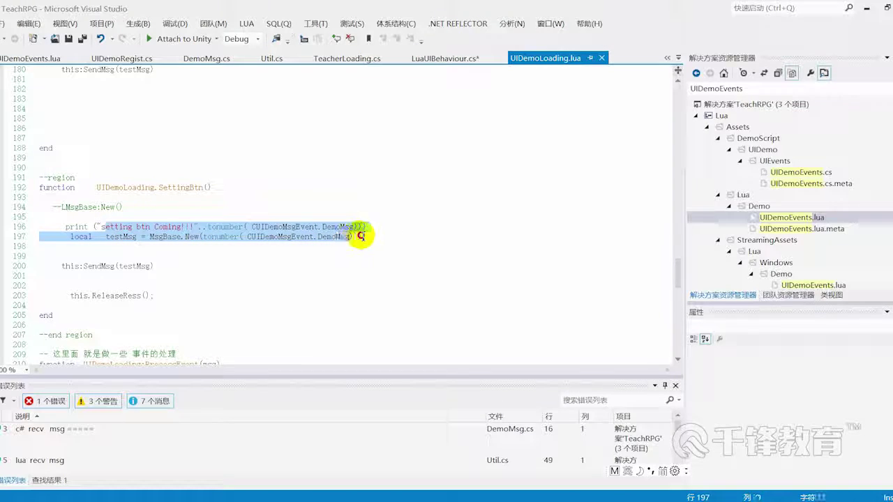
Return to DemoMsg.cs and mark the DemoMsg case on line 13
{"action": "double_click", "coordinate": [398, 11]}
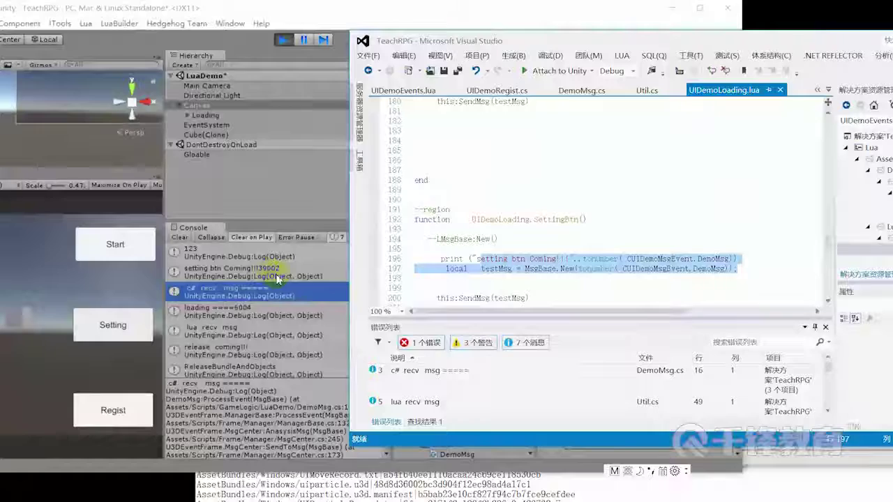
{"action": "scroll", "coordinate": [554, 262], "scroll_direction": "down", "scroll_amount": 1}
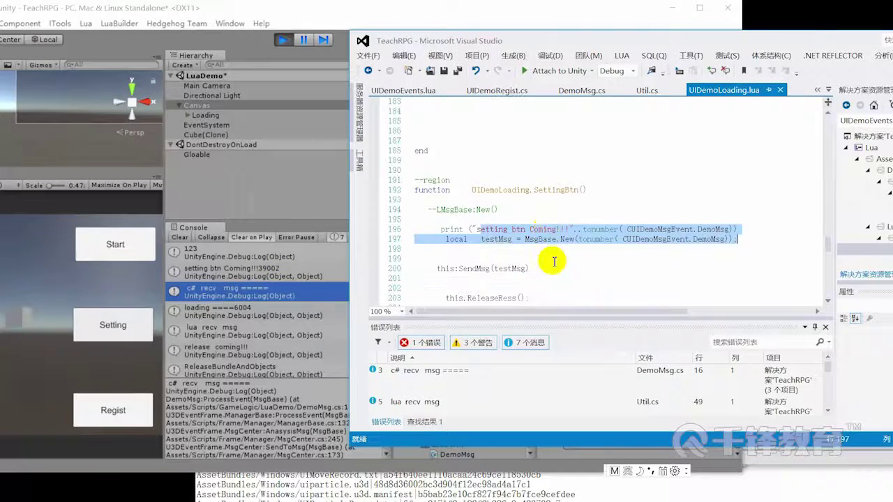
{"action": "left_click_drag", "start_coordinate": [547, 268], "coordinate": [410, 268]}
{"action": "scroll", "coordinate": [542, 265], "scroll_direction": "down", "scroll_amount": 2}
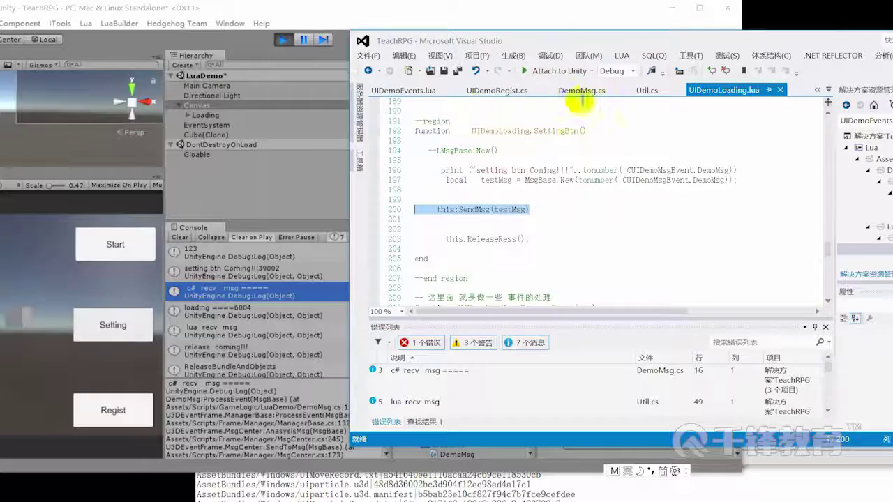
{"action": "left_click", "coordinate": [581, 89]}
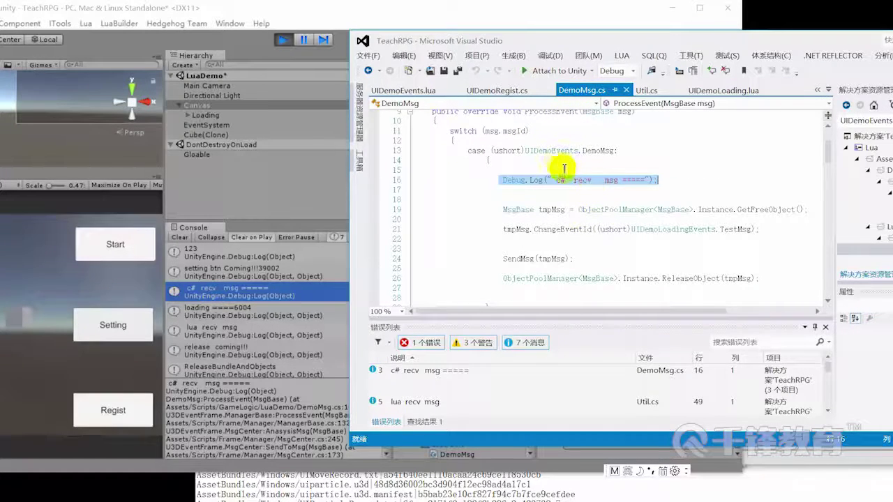
{"action": "left_click", "coordinate": [600, 148]}
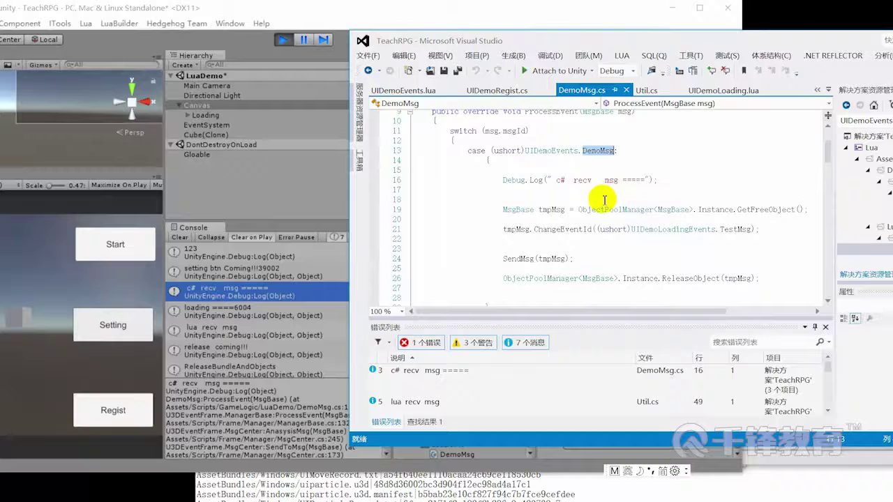
Follow DemoMsg to the UIManager definition and inspect its MsgSpan*13 offset
{"action": "key", "text": "F12"}
{"action": "left_click", "coordinate": [539, 174]}
{"action": "key", "text": "F12"}
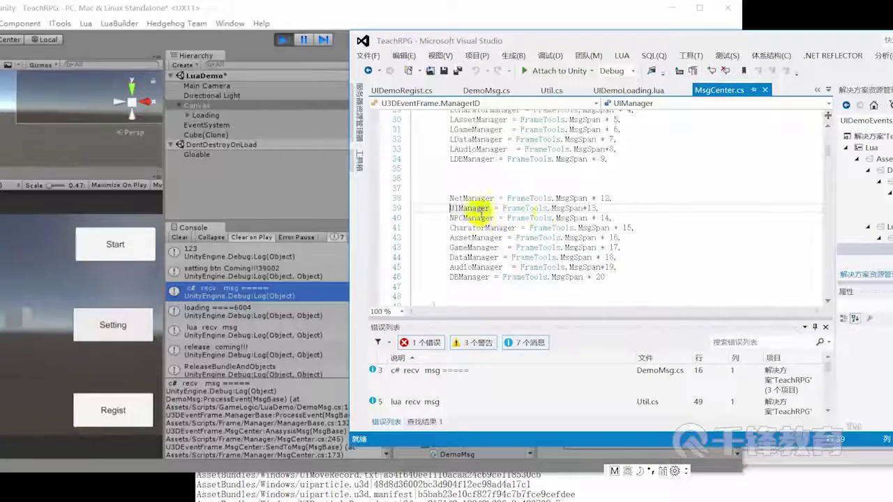
{"action": "left_click", "coordinate": [551, 208]}
{"action": "left_click_drag", "start_coordinate": [599, 207], "coordinate": [543, 207]}
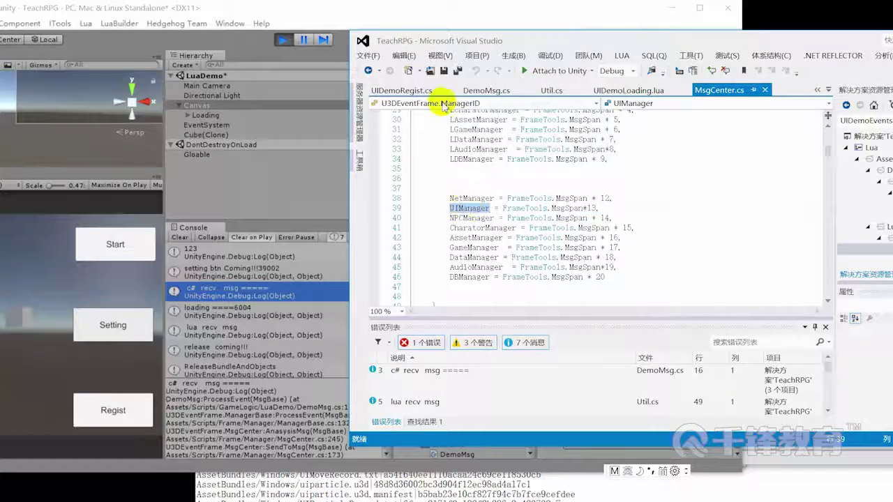
Jump from DemoMsg.cs to the DemoMsg entry in UIDemoEvents.cs and select it
{"action": "left_click", "coordinate": [486, 90]}
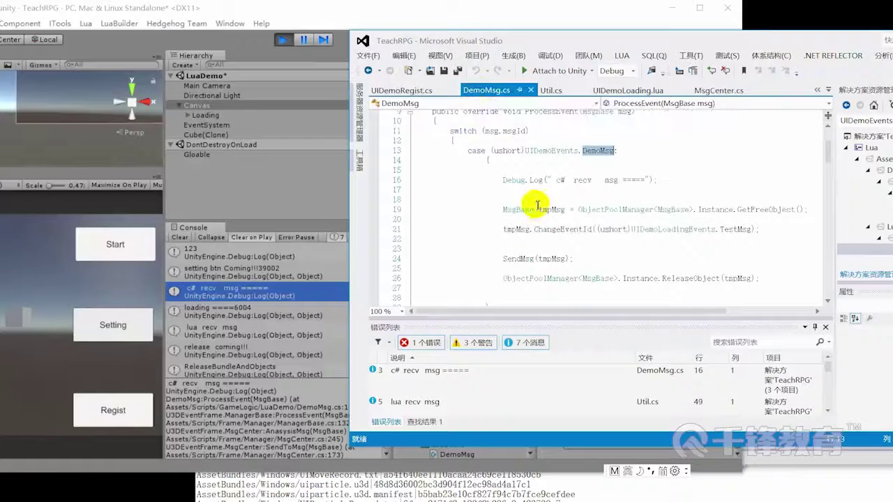
{"action": "key", "text": "F12"}
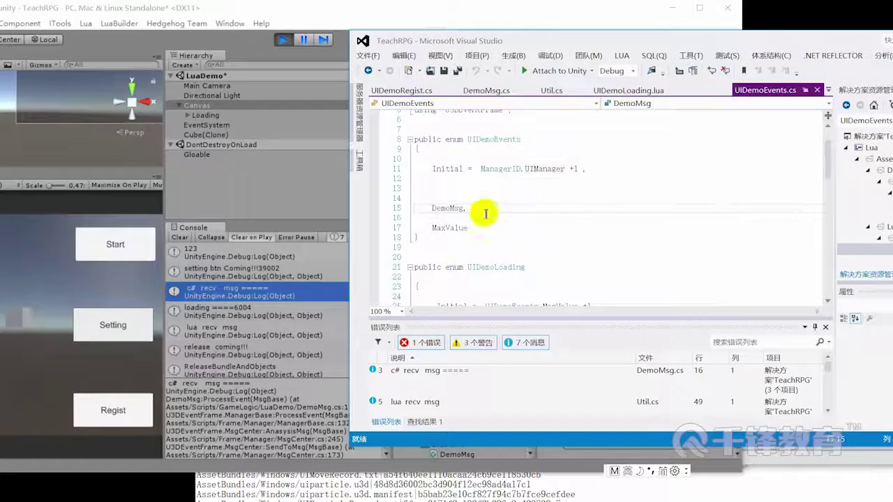
{"action": "left_click", "coordinate": [578, 169]}
{"action": "type", "text": ","}
{"action": "left_click_drag", "start_coordinate": [467, 208], "coordinate": [406, 217]}
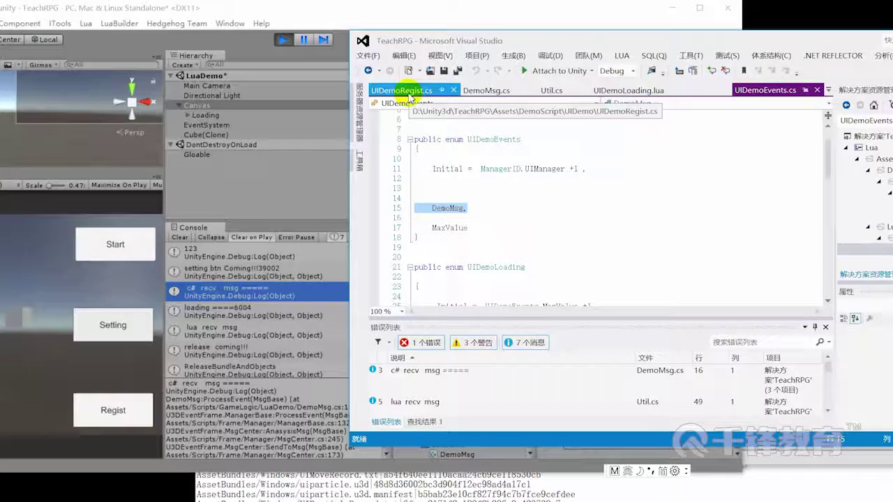
Review the DemoMsg case and its 'c# recv msg' Debug.Log on line 16 in DemoMsg.cs
{"action": "left_click", "coordinate": [484, 90]}
{"action": "double_click", "coordinate": [605, 151]}
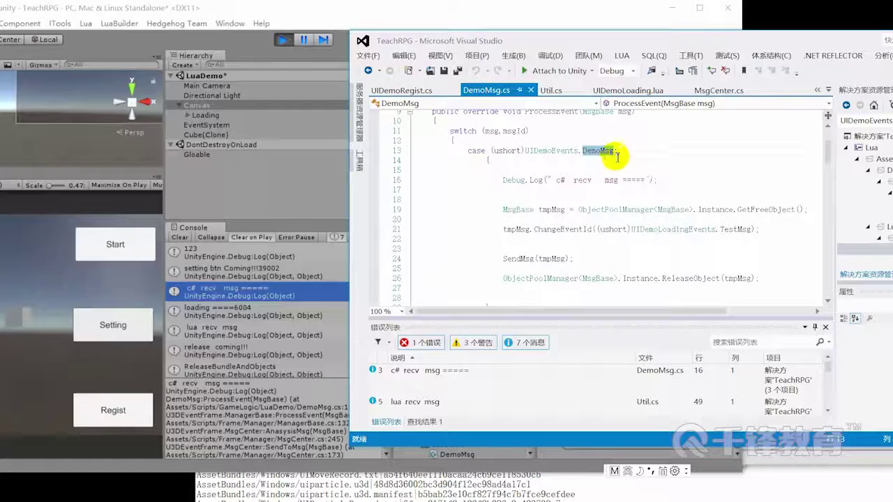
{"action": "left_click_drag", "start_coordinate": [558, 180], "coordinate": [651, 181]}
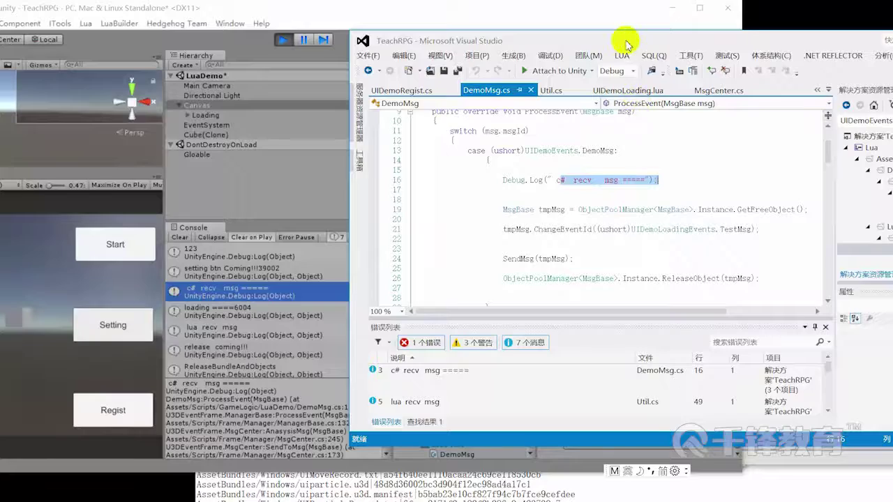
{"action": "left_click_drag", "start_coordinate": [628, 40], "coordinate": [627, 28]}
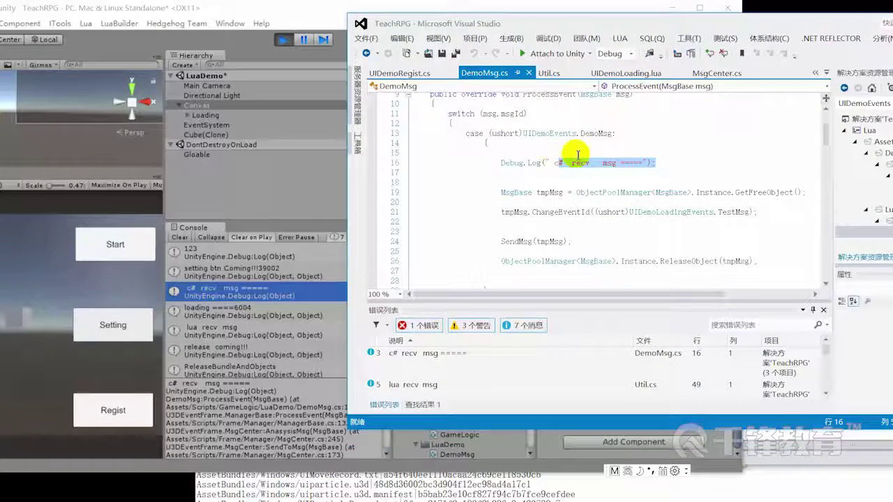
{"action": "scroll", "coordinate": [537, 183], "scroll_direction": "down", "scroll_amount": 1}
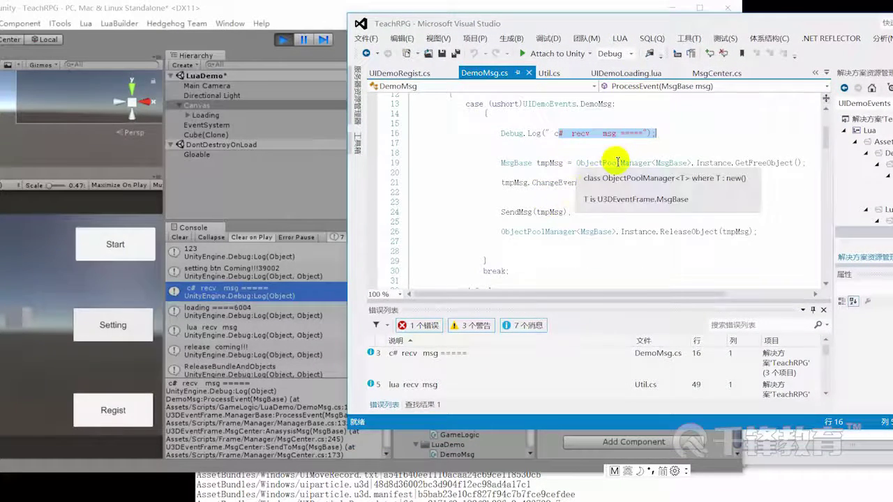
{"action": "left_click_drag", "start_coordinate": [655, 132], "coordinate": [470, 134]}
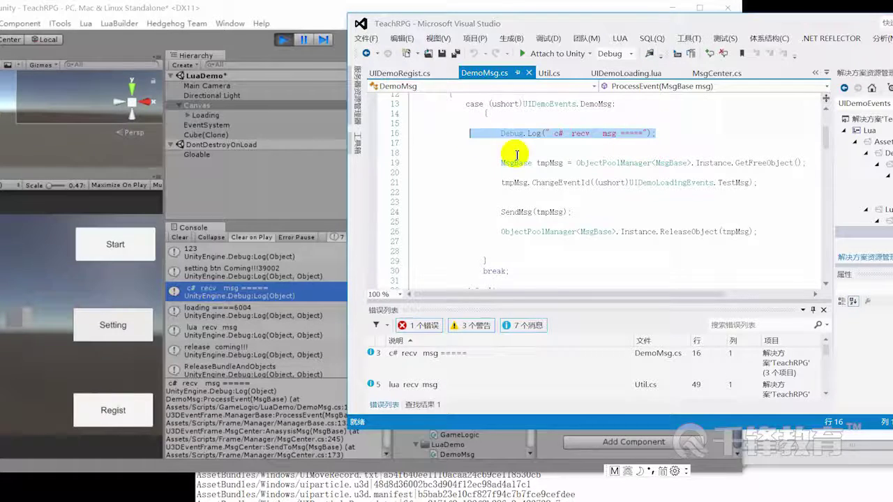
{"action": "left_click", "coordinate": [595, 196]}
Select UIDemoLoadingEvents.TestMsg on line 21 and go to its definition
{"action": "left_click", "coordinate": [685, 174]}
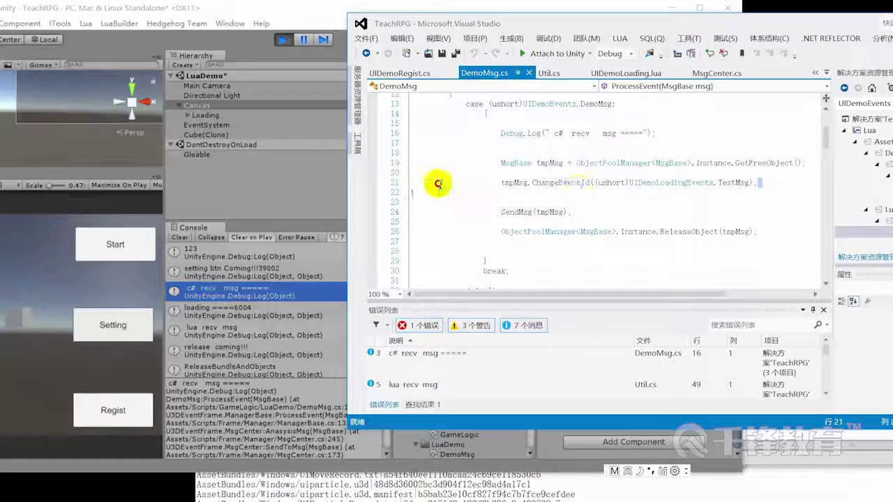
{"action": "left_click_drag", "start_coordinate": [386, 183], "coordinate": [435, 163]}
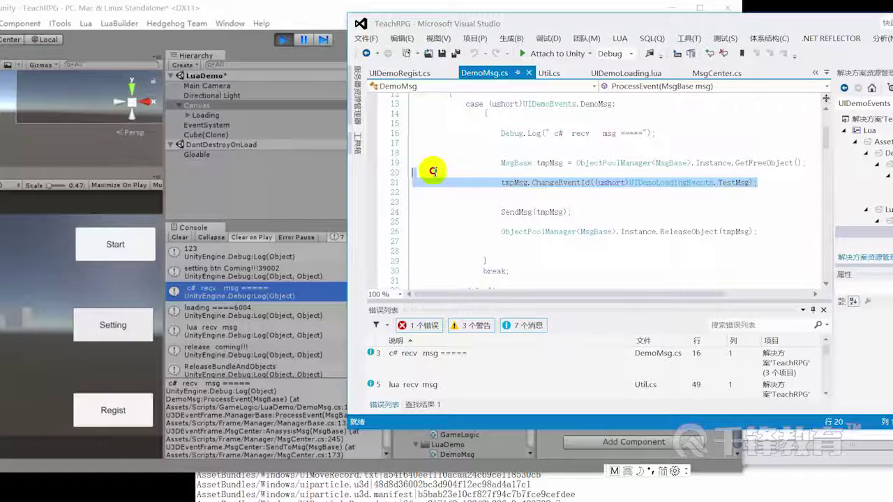
{"action": "left_click", "coordinate": [598, 201]}
{"action": "left_click_drag", "start_coordinate": [632, 182], "coordinate": [762, 185]}
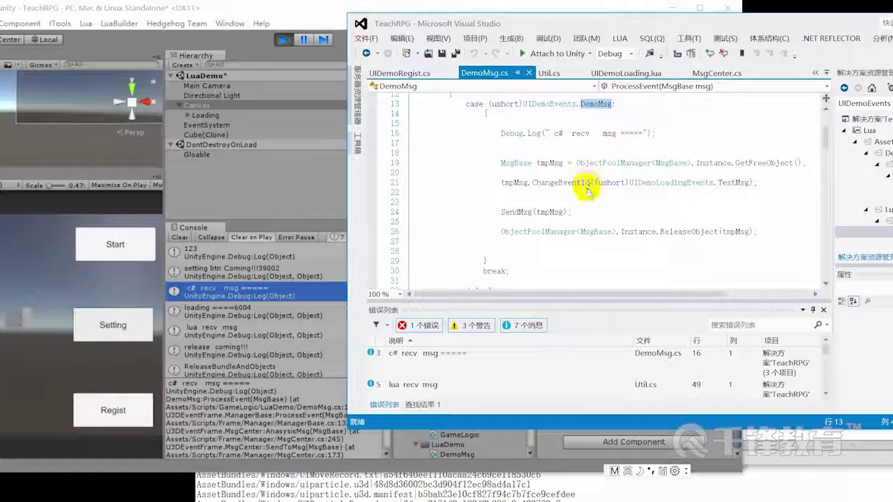
{"action": "key", "text": "F12"}
Jump to the UIManager entry in MsgCenter.cs and inspect LUIManager on line 27
{"action": "left_click", "coordinate": [590, 160]}
{"action": "key", "text": "F12"}
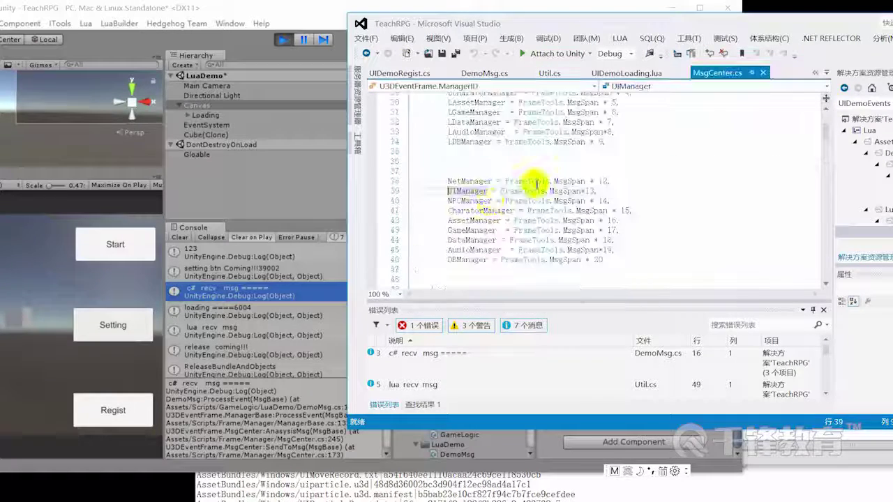
{"action": "scroll", "coordinate": [513, 171], "scroll_direction": "up", "scroll_amount": 3}
{"action": "left_click", "coordinate": [613, 143]}
{"action": "left_click", "coordinate": [544, 123]}
{"action": "left_click", "coordinate": [619, 141]}
{"action": "left_click", "coordinate": [604, 162]}
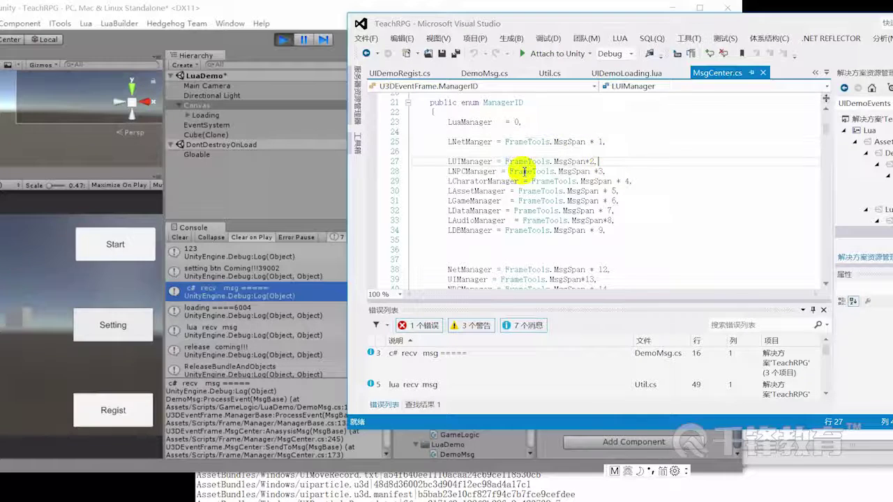
{"action": "double_click", "coordinate": [469, 162]}
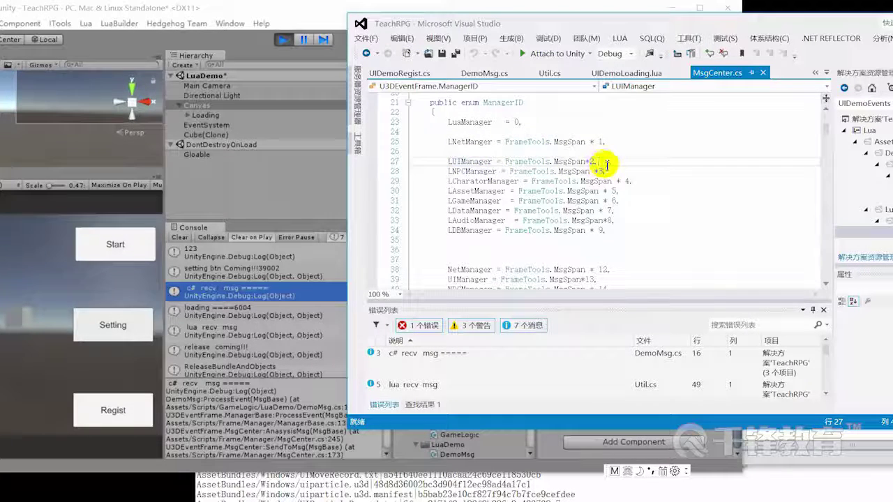
{"action": "double_click", "coordinate": [463, 164]}
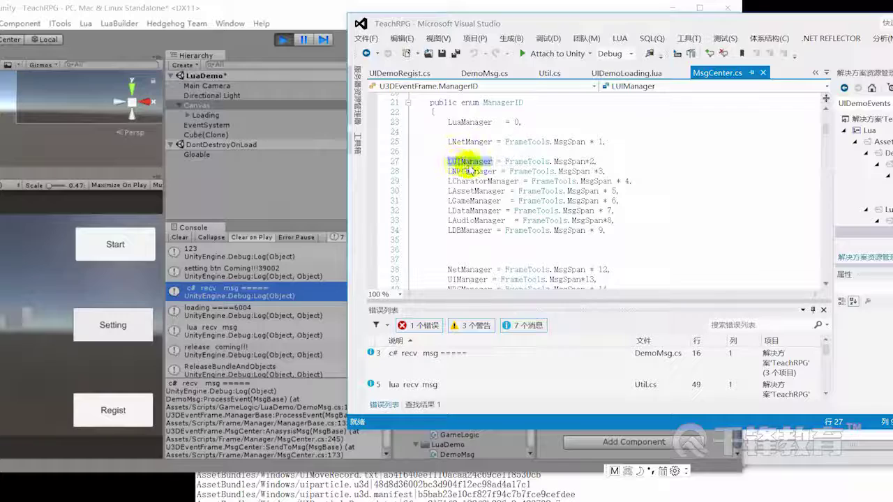
Select the 'lua recv msg' entry in Unity's console, then show UIDemoLoading.lua in Visual Studio
{"action": "left_click", "coordinate": [236, 337]}
{"action": "left_click", "coordinate": [233, 339]}
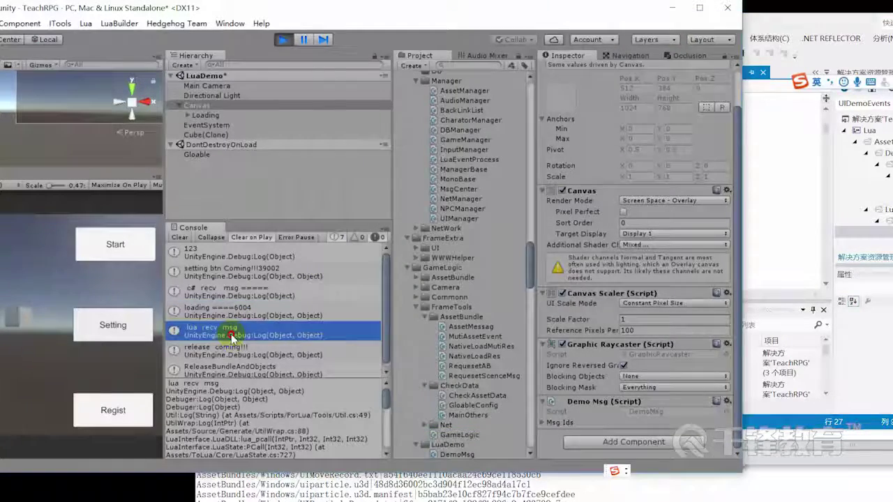
{"action": "left_click", "coordinate": [290, 404]}
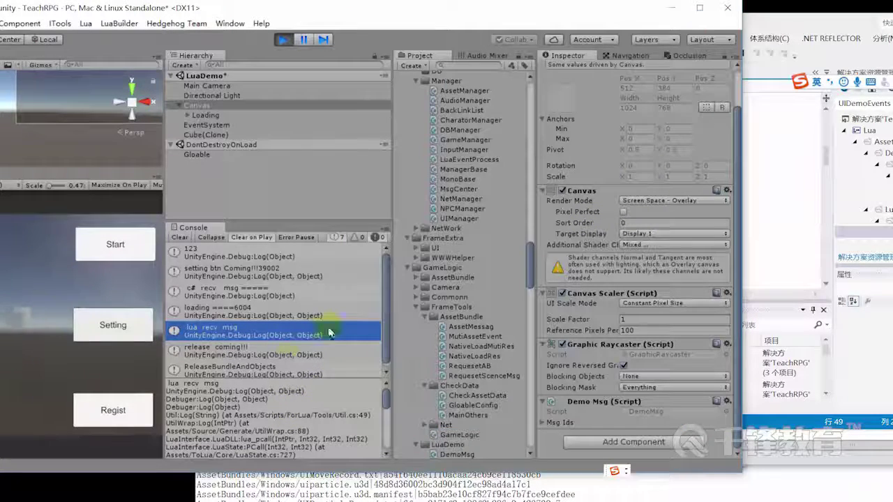
{"action": "left_click_drag", "start_coordinate": [219, 383], "coordinate": [166, 384]}
{"action": "key", "text": "ctrl+c"}
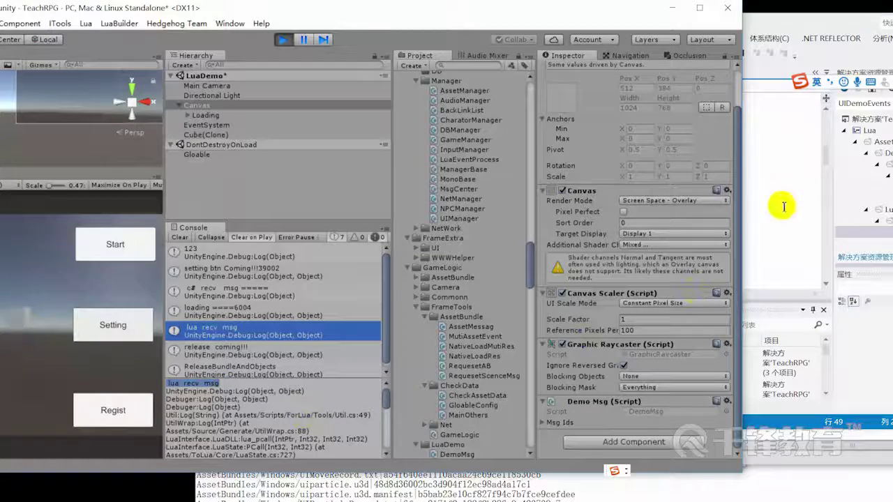
{"action": "left_click", "coordinate": [841, 205]}
{"action": "left_click", "coordinate": [596, 73]}
Search UIDemoLoading.lua for 'lua recv msg' with Visual Studio maximized
{"action": "left_click", "coordinate": [606, 203]}
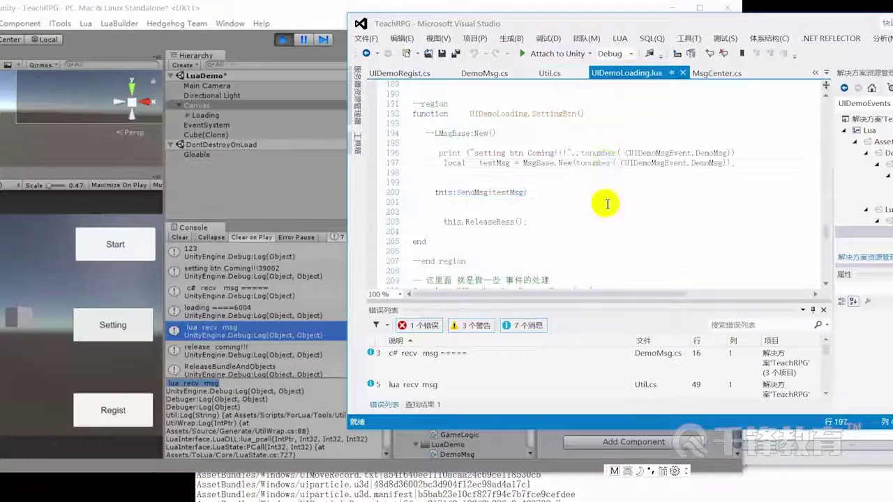
{"action": "key", "text": "ctrl+f"}
{"action": "key", "text": "ctrl+v"}
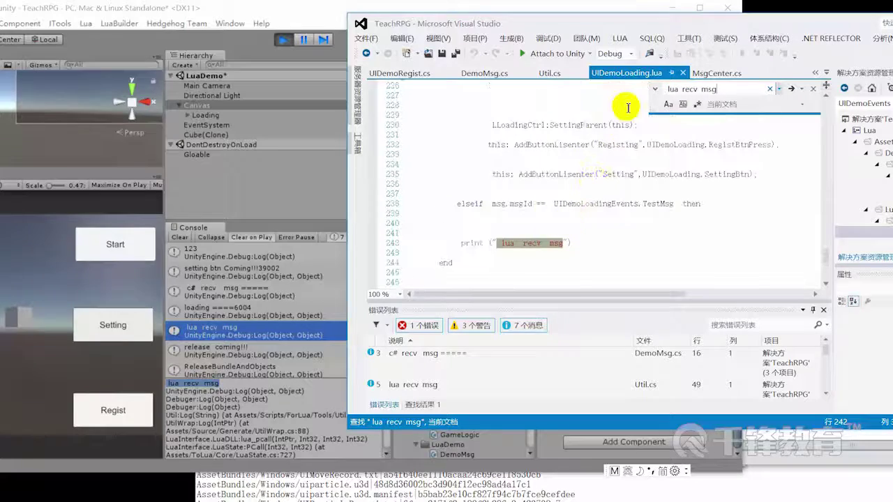
{"action": "double_click", "coordinate": [673, 28]}
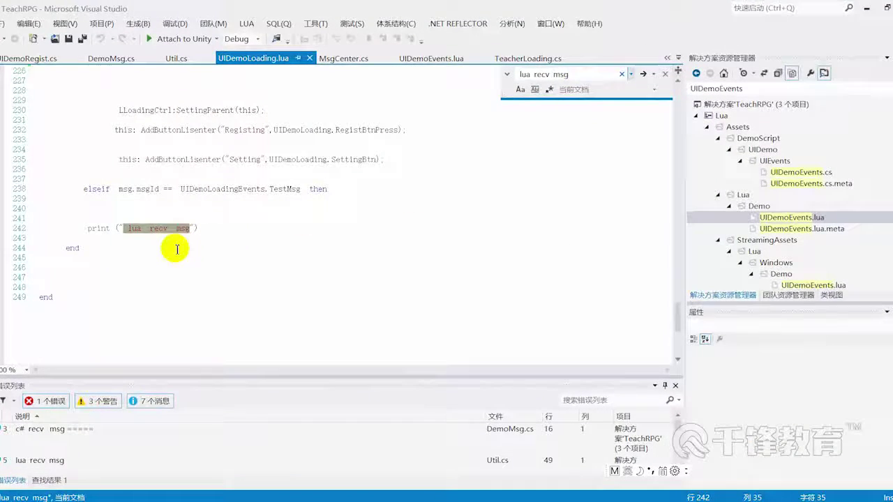
{"action": "left_click", "coordinate": [132, 242]}
{"action": "left_click", "coordinate": [188, 228]}
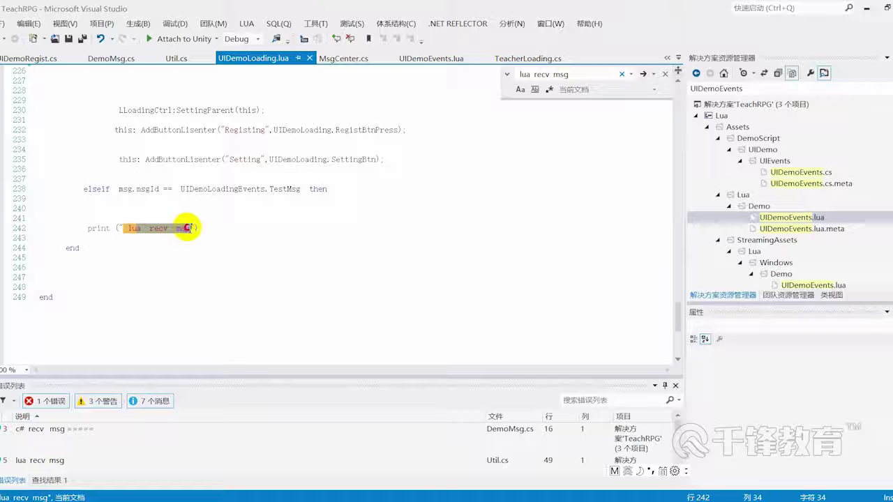
{"action": "scroll", "coordinate": [348, 240], "scroll_direction": "up", "scroll_amount": 1}
{"action": "scroll", "coordinate": [348, 240], "scroll_direction": "up", "scroll_amount": 5}
{"action": "scroll", "coordinate": [341, 235], "scroll_direction": "up", "scroll_amount": 4}
{"action": "scroll", "coordinate": [315, 244], "scroll_direction": "up", "scroll_amount": 4}
{"action": "scroll", "coordinate": [184, 255], "scroll_direction": "up", "scroll_amount": 1}
Select SettingBtn's MsgBase.New message creation and SendMsg lines 196–200
{"action": "left_click_drag", "start_coordinate": [10, 130], "coordinate": [189, 165]}
{"action": "left_click", "coordinate": [164, 162]}
{"action": "mouse_move", "coordinate": [147, 140]}
{"action": "left_mouse_down"}
{"action": "mouse_move", "coordinate": [354, 143]}
{"action": "mouse_move", "coordinate": [365, 166]}
{"action": "left_mouse_up"}
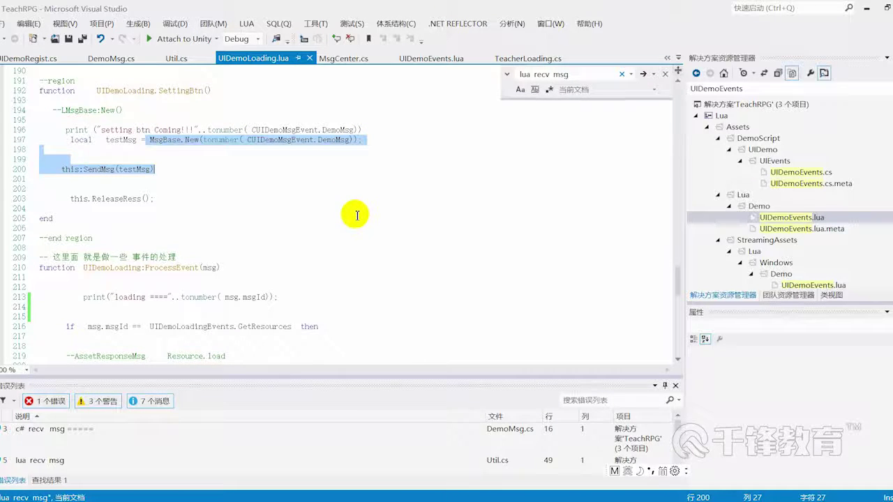
{"action": "scroll", "coordinate": [357, 215], "scroll_direction": "up", "scroll_amount": 1}
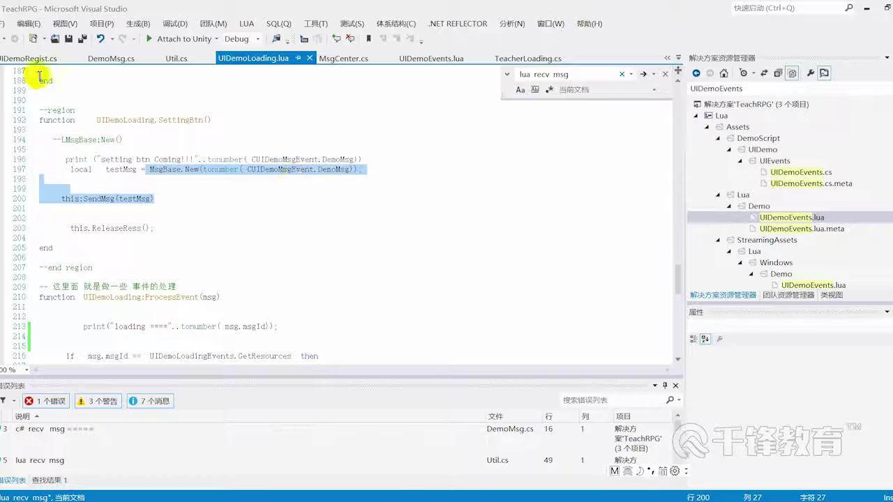
Compare with the C# code in DemoMsg.cs that builds and sends the message
{"action": "left_click", "coordinate": [104, 58]}
{"action": "left_click_drag", "start_coordinate": [128, 177], "coordinate": [296, 238]}
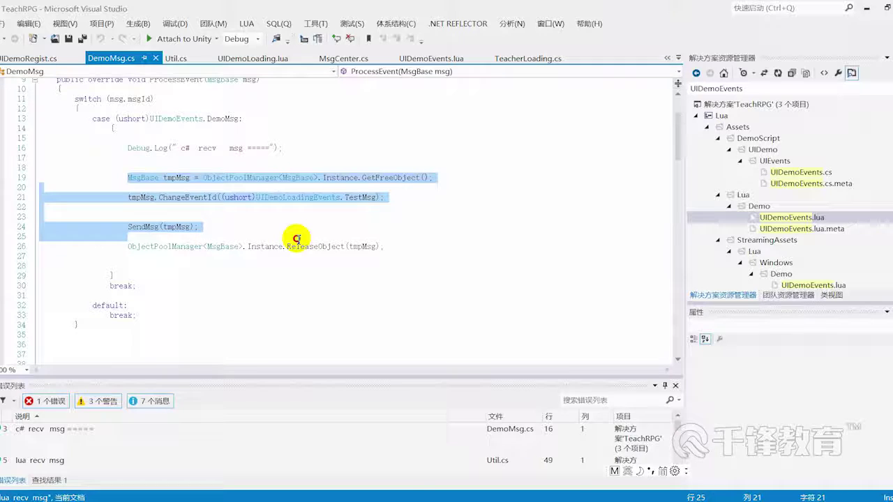
{"action": "left_click", "coordinate": [296, 238]}
{"action": "double_click", "coordinate": [143, 178]}
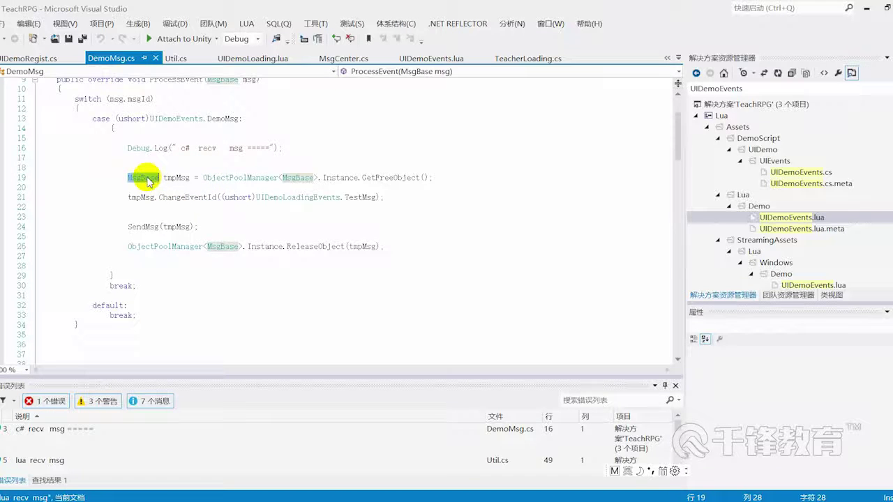
Review the TestMsg branch printing 'lua recv msg' on lines 238–242, then restore the window and return to Unity
{"action": "left_click", "coordinate": [251, 59]}
{"action": "scroll", "coordinate": [294, 253], "scroll_direction": "down", "scroll_amount": 8}
{"action": "scroll", "coordinate": [289, 261], "scroll_direction": "down", "scroll_amount": 4}
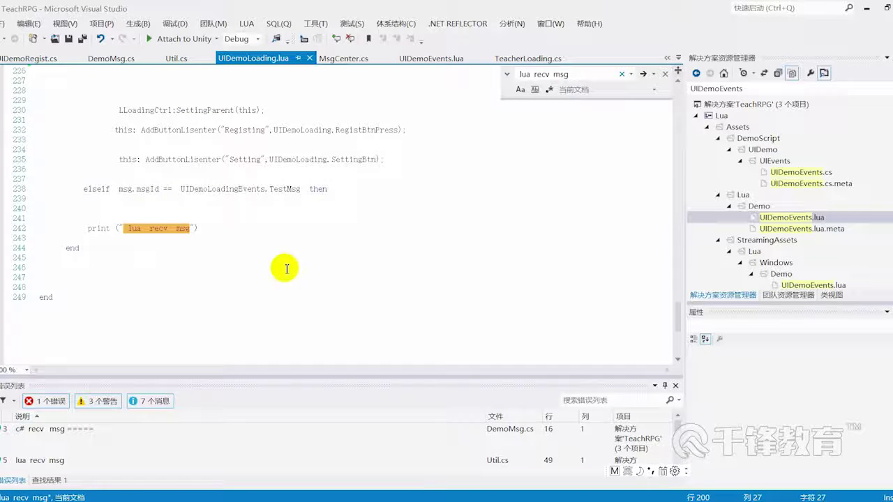
{"action": "scroll", "coordinate": [209, 236], "scroll_direction": "up", "scroll_amount": 1}
{"action": "left_click_drag", "start_coordinate": [122, 218], "coordinate": [327, 221]}
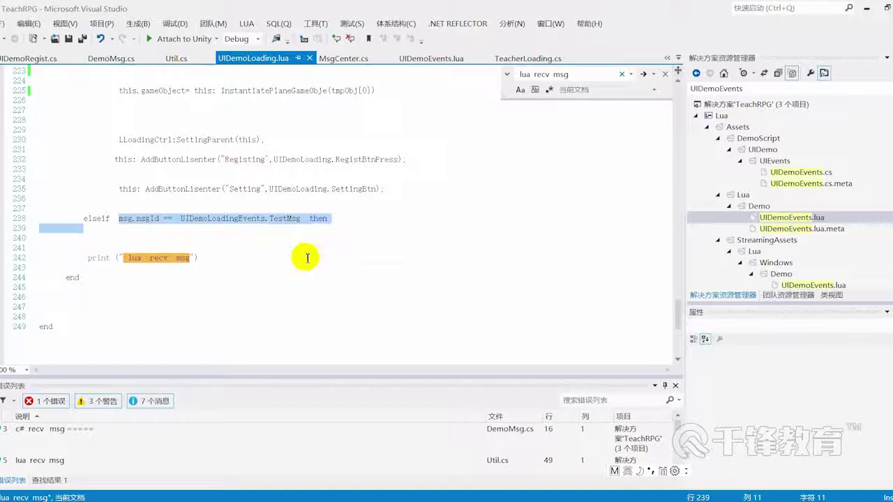
{"action": "left_click", "coordinate": [307, 256]}
{"action": "mouse_move", "coordinate": [209, 258]}
{"action": "left_mouse_down"}
{"action": "mouse_move", "coordinate": [45, 261]}
{"action": "mouse_move", "coordinate": [137, 265]}
{"action": "left_mouse_up"}
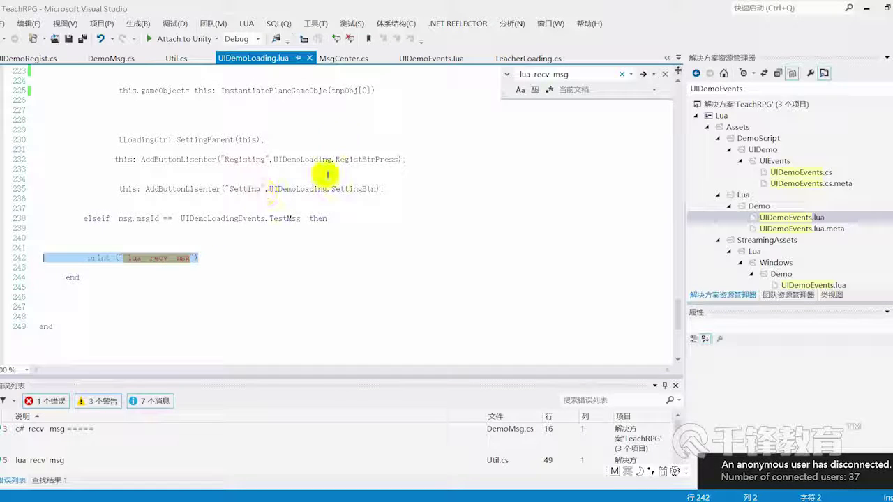
{"action": "left_click", "coordinate": [288, 278]}
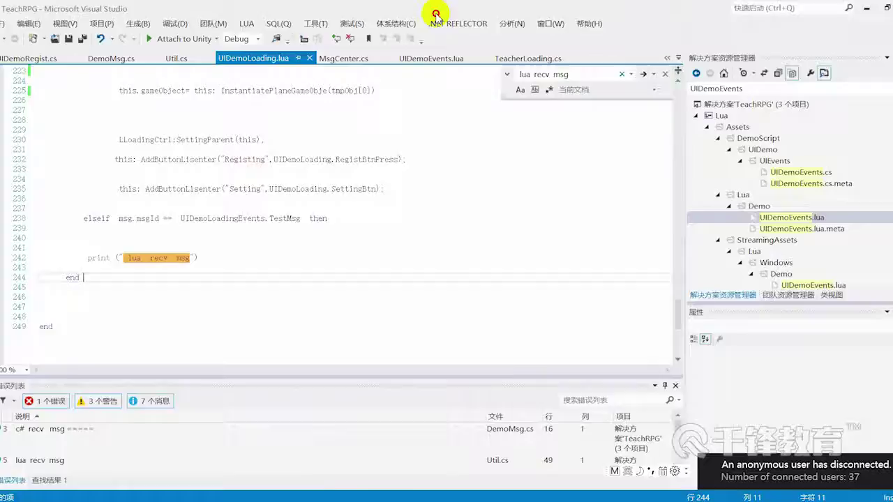
{"action": "left_click_drag", "start_coordinate": [435, 14], "coordinate": [723, 86]}
{"action": "left_click", "coordinate": [389, 16]}
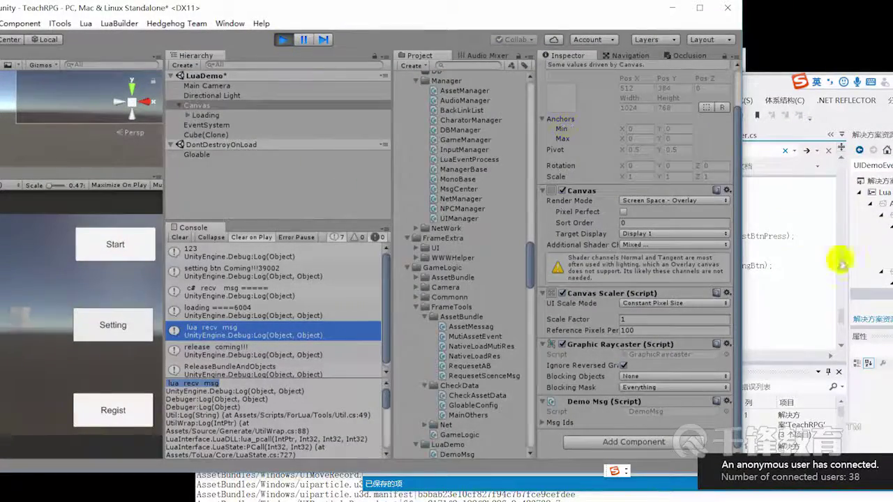
Stop the running game, nudge the Visual Studio window up, and return to Unity
{"action": "left_click", "coordinate": [283, 40]}
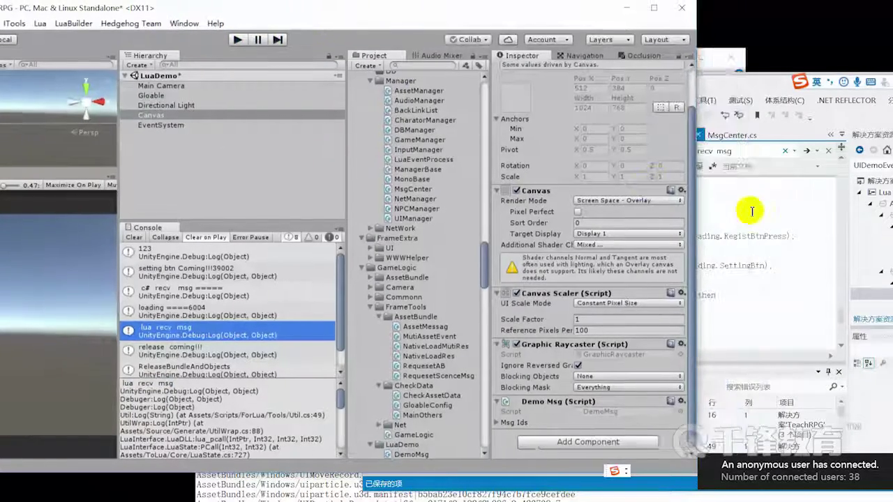
{"action": "left_click", "coordinate": [747, 213]}
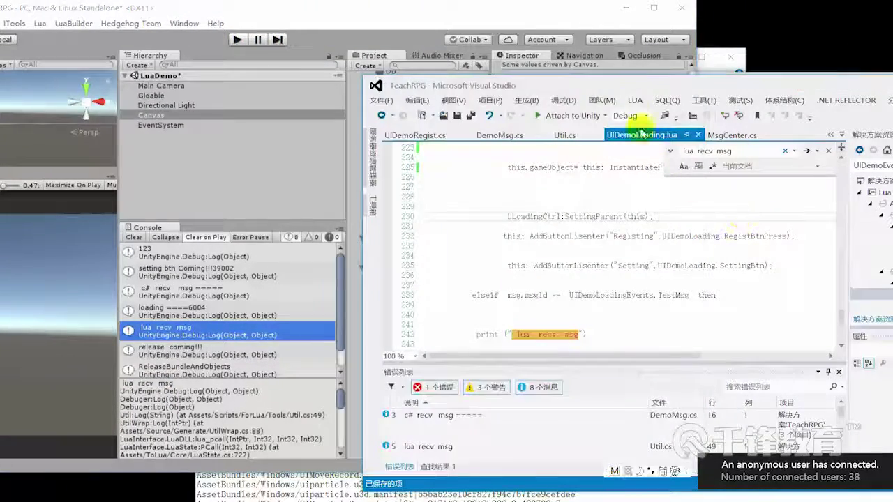
{"action": "left_click_drag", "start_coordinate": [629, 87], "coordinate": [632, 74]}
{"action": "left_click", "coordinate": [409, 23]}
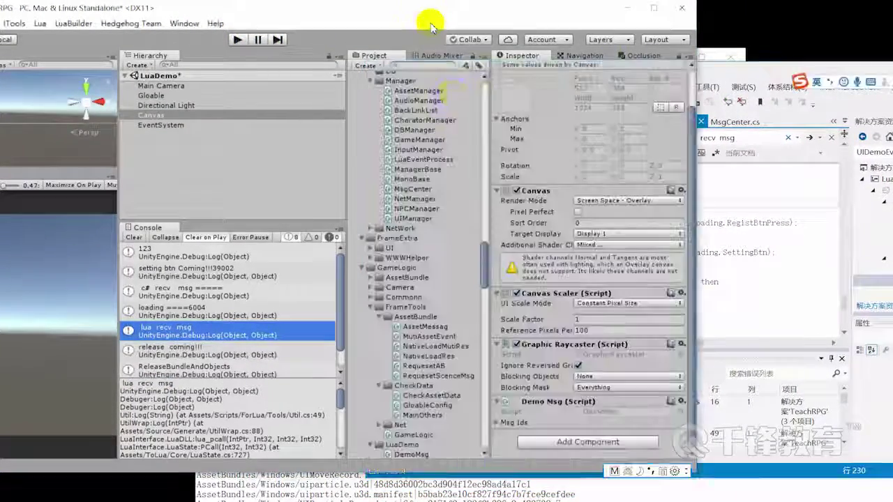
Collapse the Scripts folder and expand the Lua folder in the Project panel
{"action": "scroll", "coordinate": [425, 260], "scroll_direction": "up", "scroll_amount": 5}
{"action": "scroll", "coordinate": [439, 244], "scroll_direction": "up", "scroll_amount": 5}
{"action": "scroll", "coordinate": [440, 243], "scroll_direction": "up", "scroll_amount": 5}
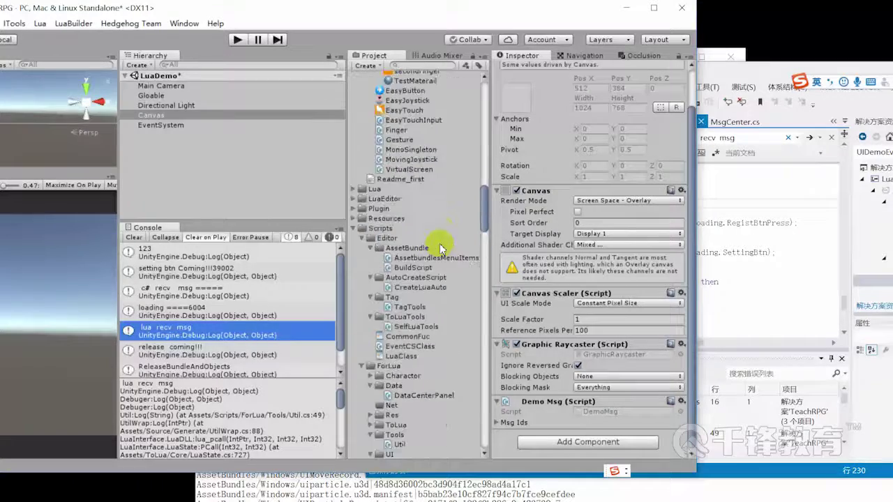
{"action": "scroll", "coordinate": [439, 244], "scroll_direction": "up", "scroll_amount": 5}
{"action": "scroll", "coordinate": [439, 245], "scroll_direction": "up", "scroll_amount": 5}
{"action": "scroll", "coordinate": [439, 244], "scroll_direction": "up", "scroll_amount": 5}
{"action": "scroll", "coordinate": [438, 244], "scroll_direction": "up", "scroll_amount": 5}
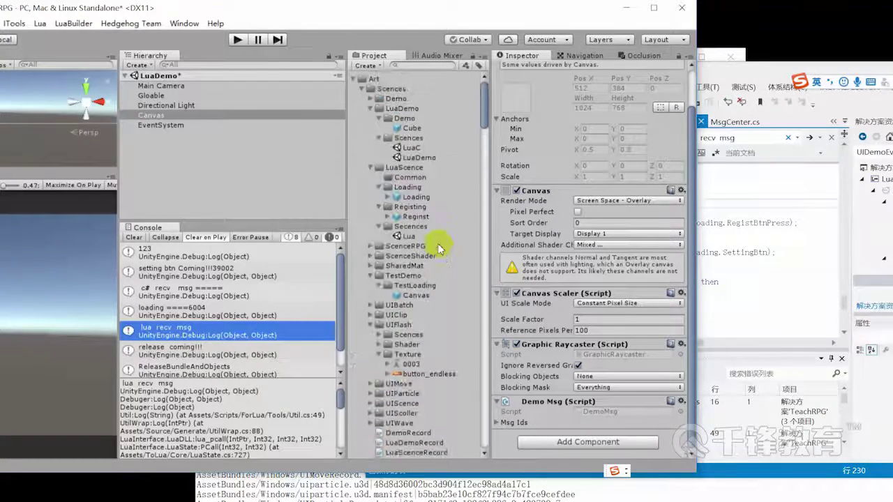
{"action": "scroll", "coordinate": [434, 239], "scroll_direction": "down", "scroll_amount": 5}
{"action": "scroll", "coordinate": [399, 314], "scroll_direction": "down", "scroll_amount": 5}
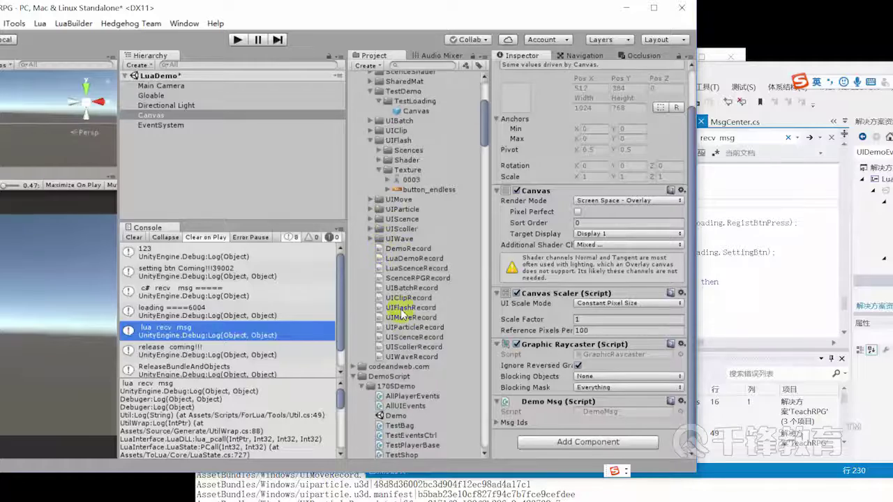
{"action": "scroll", "coordinate": [401, 314], "scroll_direction": "down", "scroll_amount": 5}
{"action": "scroll", "coordinate": [399, 328], "scroll_direction": "down", "scroll_amount": 5}
{"action": "scroll", "coordinate": [394, 314], "scroll_direction": "down", "scroll_amount": 5}
{"action": "scroll", "coordinate": [385, 298], "scroll_direction": "down", "scroll_amount": 5}
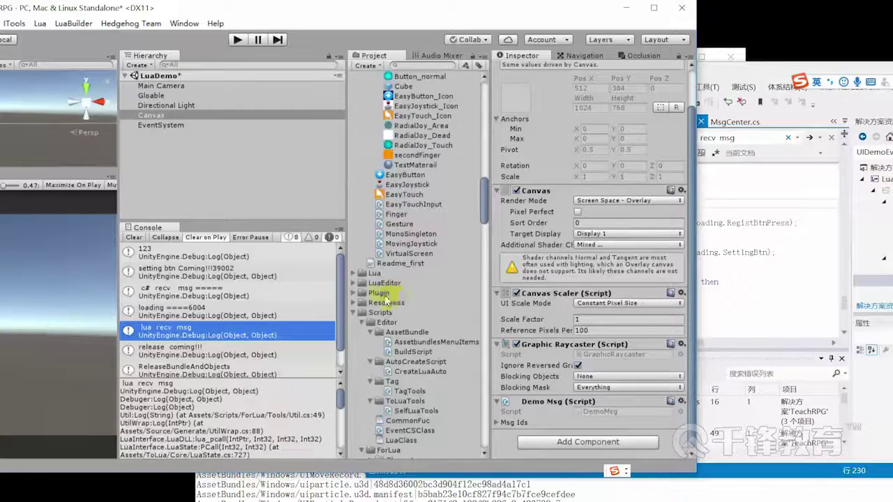
{"action": "scroll", "coordinate": [384, 297], "scroll_direction": "down", "scroll_amount": 2}
{"action": "left_click", "coordinate": [353, 238]}
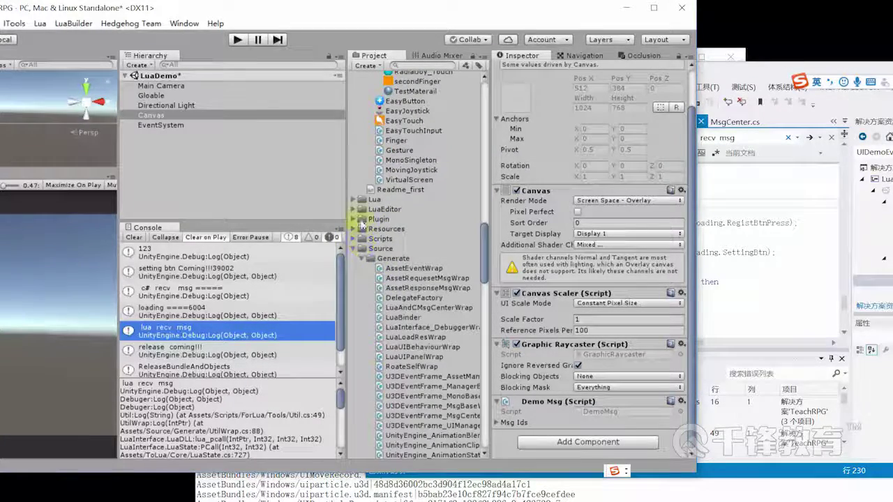
{"action": "left_click", "coordinate": [353, 200]}
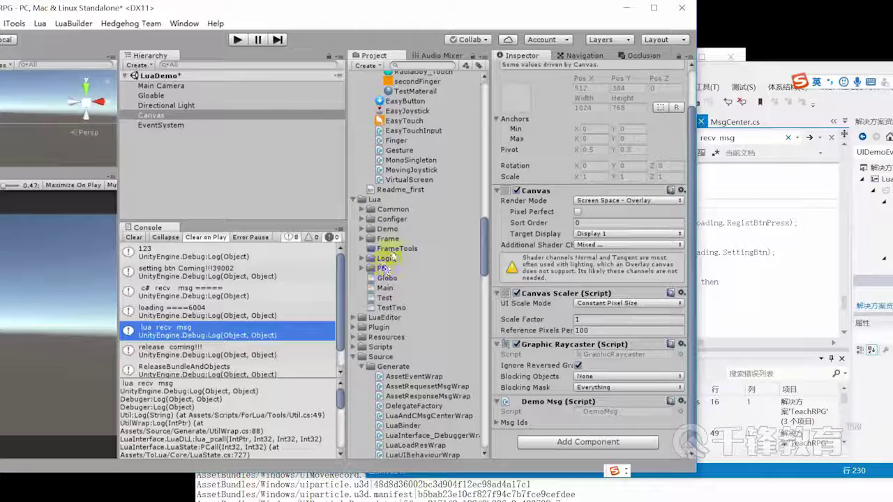
Expand Lua > Demo to list its scripts and bring up the Demo folder's Create submenu
{"action": "left_click", "coordinate": [390, 229]}
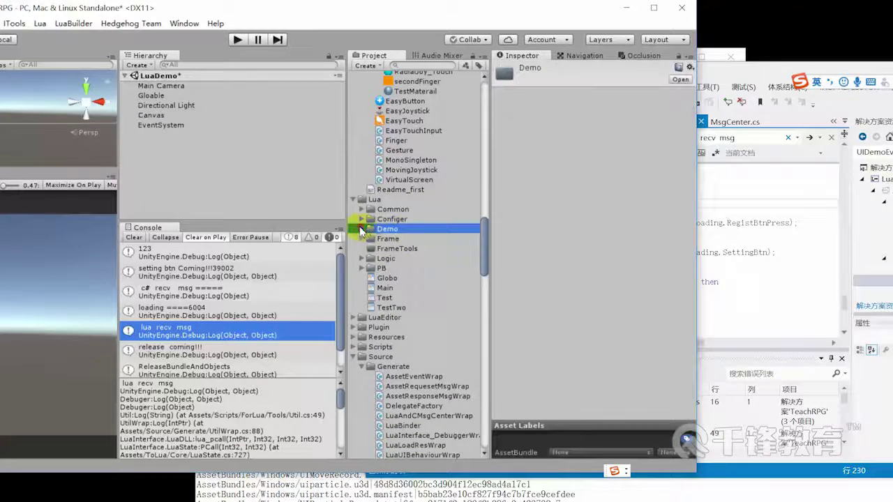
{"action": "left_click", "coordinate": [360, 229]}
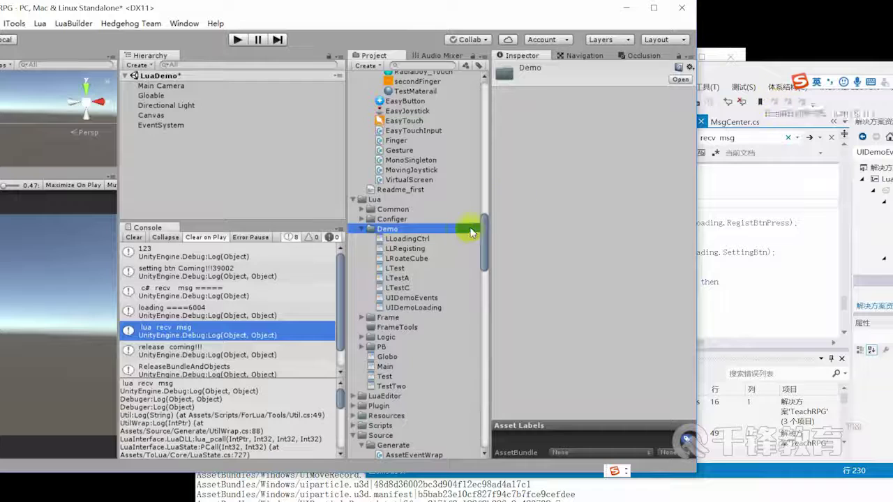
{"action": "right_click", "coordinate": [394, 233]}
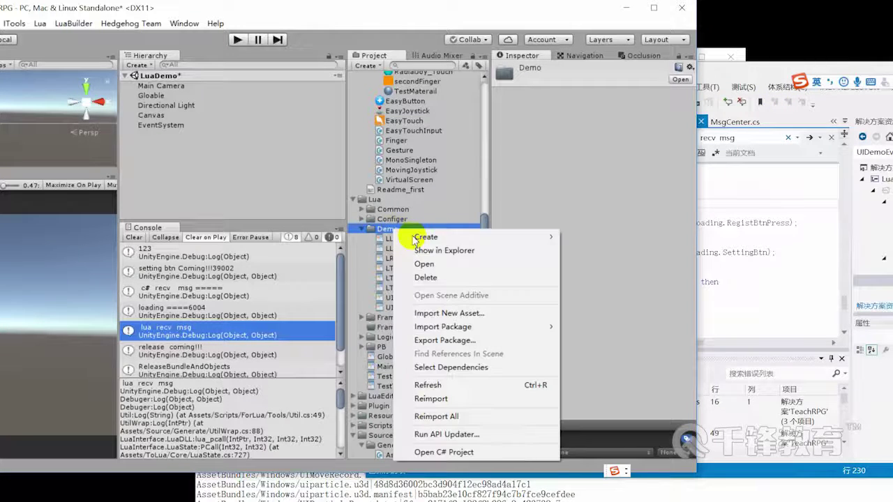
{"action": "mouse_move", "coordinate": [538, 236]}
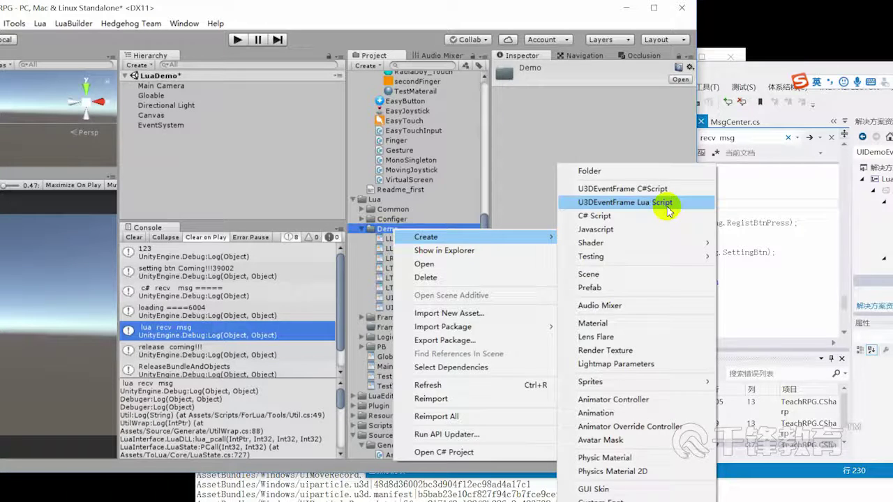
Create a U3DEventFrame Lua Script named LTestLuaMsg in Demo, then switch to Visual Studio
{"action": "left_click", "coordinate": [668, 210]}
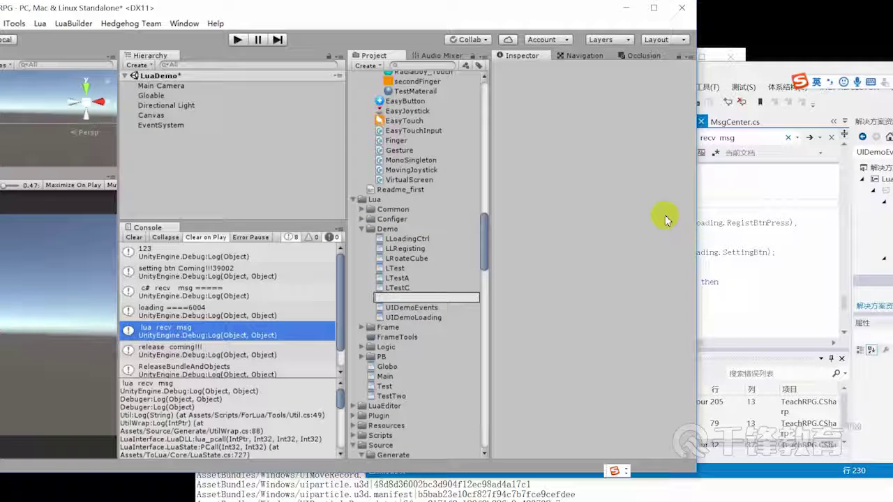
{"action": "type", "text": "LTestLuaMsg"}
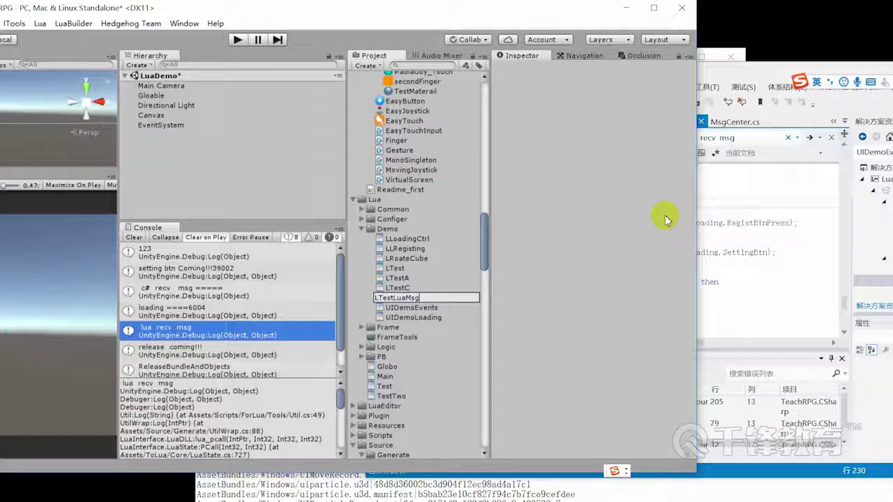
{"action": "key", "text": "Return"}
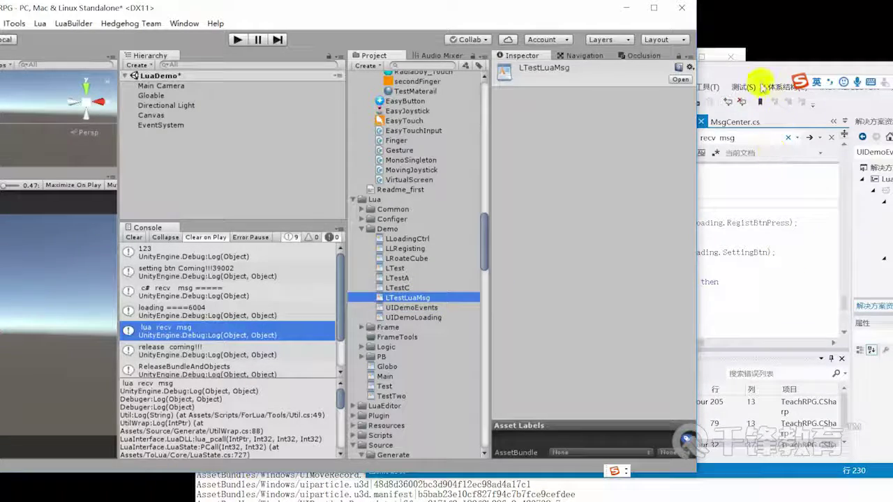
{"action": "left_click", "coordinate": [785, 83]}
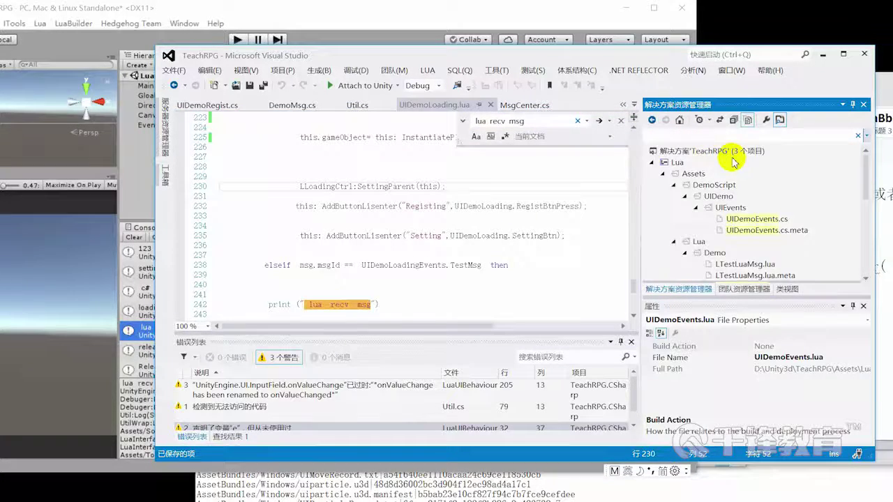
Open LTestLuaMsg.lua from Solution Explorer and maximize the Visual Studio window
{"action": "scroll", "coordinate": [760, 259], "scroll_direction": "down", "scroll_amount": 10}
{"action": "scroll", "coordinate": [763, 175], "scroll_direction": "up", "scroll_amount": 5}
{"action": "scroll", "coordinate": [758, 235], "scroll_direction": "up", "scroll_amount": 3}
{"action": "scroll", "coordinate": [728, 234], "scroll_direction": "down", "scroll_amount": 2}
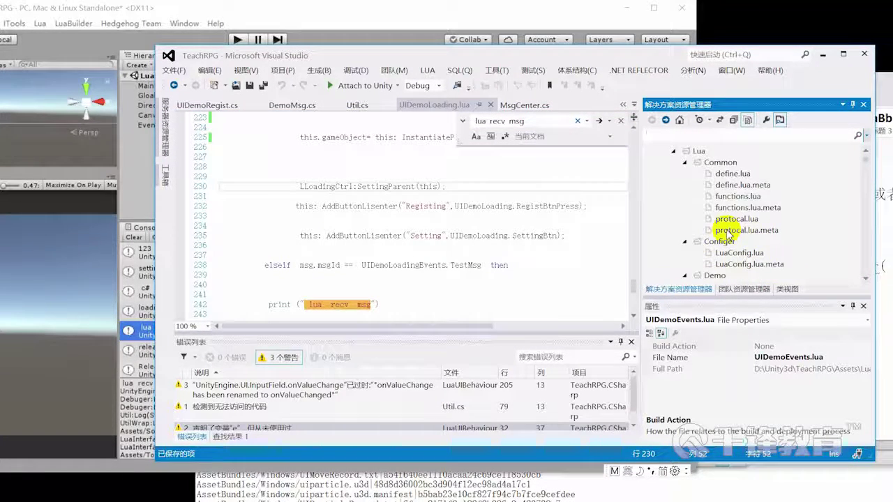
{"action": "scroll", "coordinate": [706, 255], "scroll_direction": "down", "scroll_amount": 1}
{"action": "scroll", "coordinate": [730, 253], "scroll_direction": "down", "scroll_amount": 2}
{"action": "scroll", "coordinate": [730, 252], "scroll_direction": "down", "scroll_amount": 1}
{"action": "scroll", "coordinate": [746, 259], "scroll_direction": "down", "scroll_amount": 1}
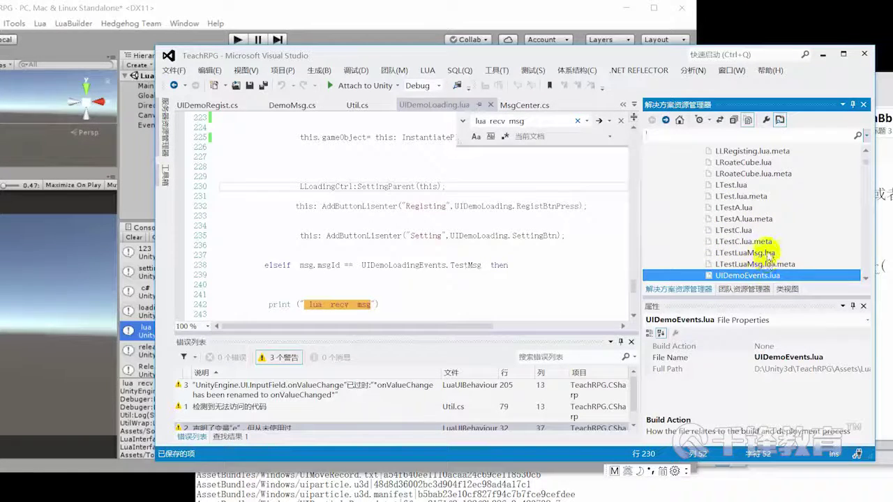
{"action": "left_click", "coordinate": [766, 253]}
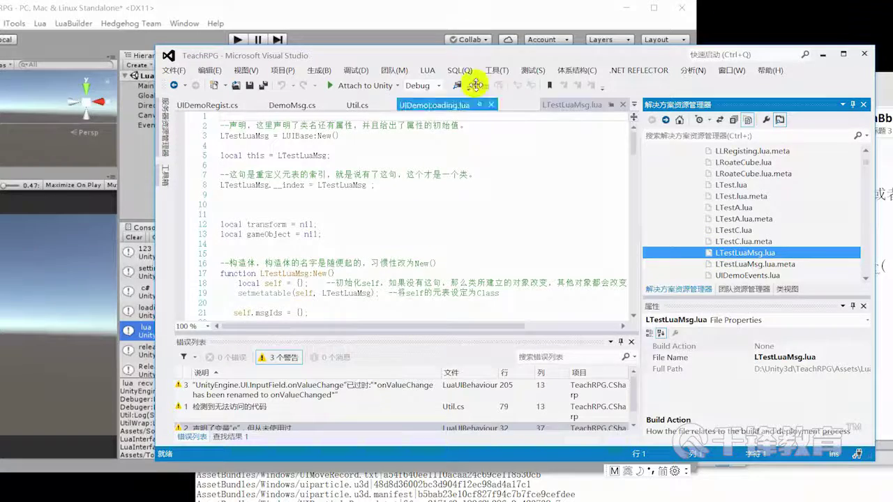
{"action": "double_click", "coordinate": [471, 57]}
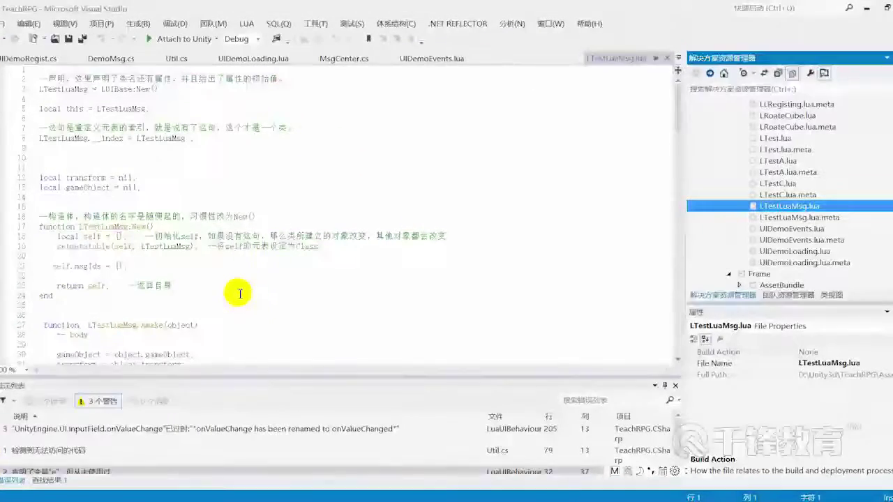
Review the template, highlighting the LUIBase class line and the LGenFishEvent msgIds entries
{"action": "left_click", "coordinate": [72, 89]}
{"action": "double_click", "coordinate": [72, 89]}
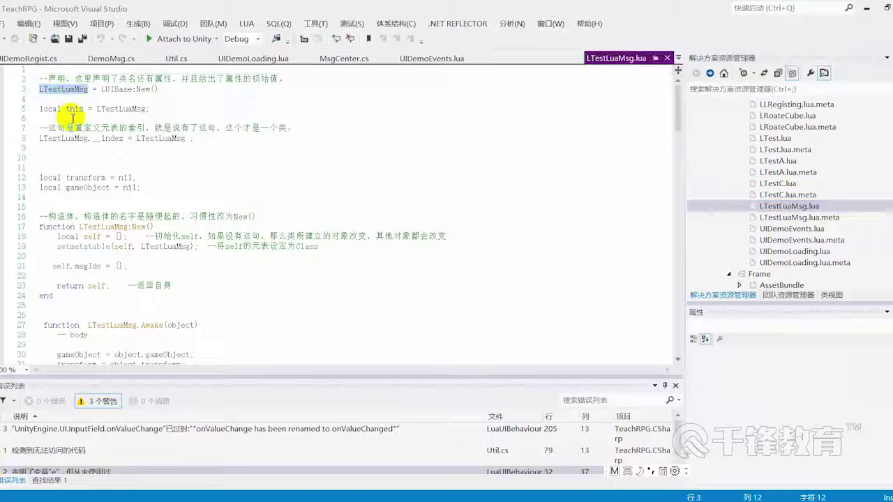
{"action": "left_click_drag", "start_coordinate": [186, 93], "coordinate": [14, 94]}
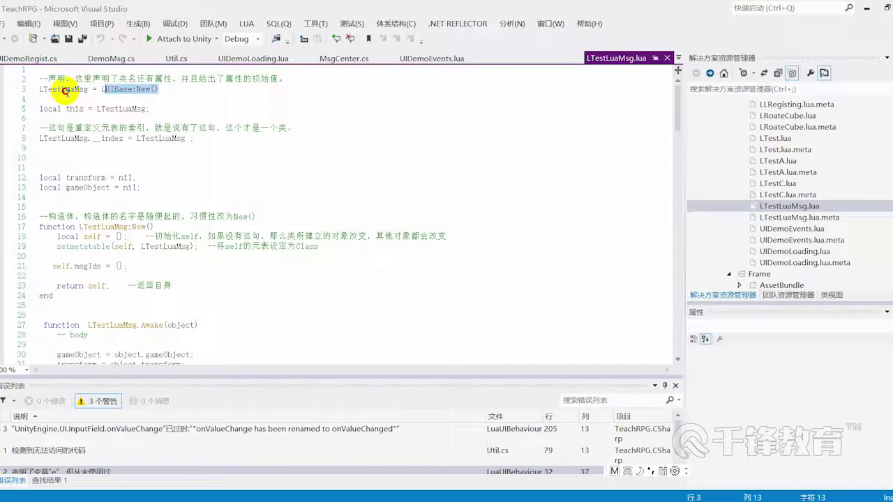
{"action": "double_click", "coordinate": [115, 90]}
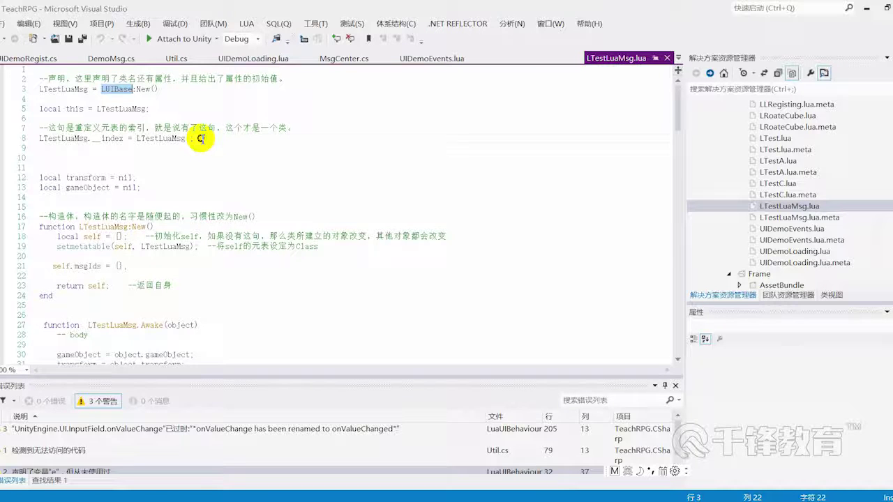
{"action": "left_click", "coordinate": [200, 138]}
{"action": "double_click", "coordinate": [119, 90]}
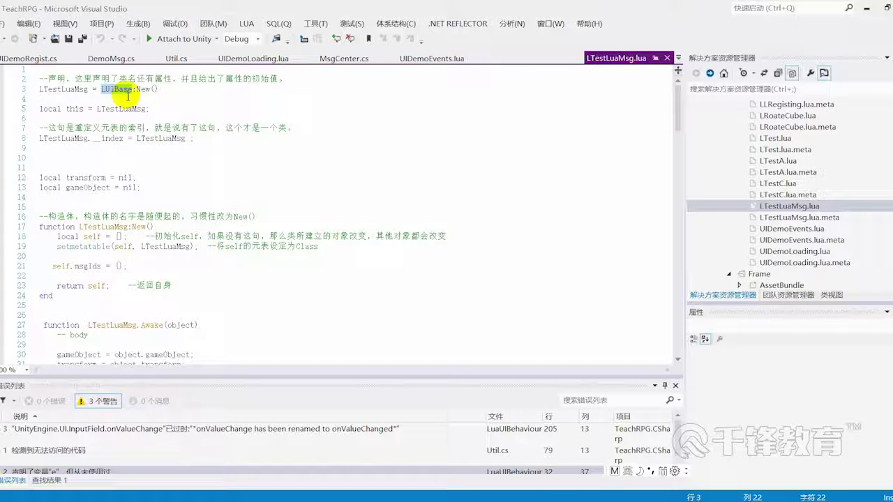
{"action": "left_click_drag", "start_coordinate": [209, 139], "coordinate": [31, 99]}
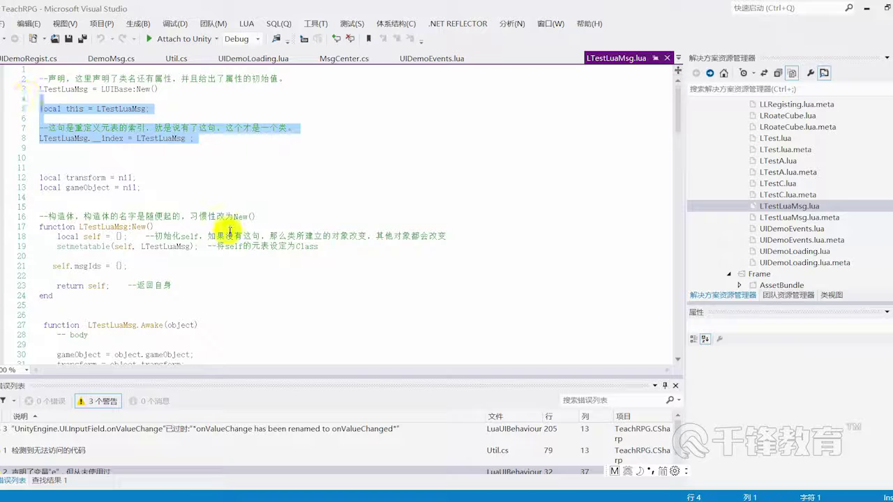
{"action": "scroll", "coordinate": [230, 232], "scroll_direction": "down", "scroll_amount": 2}
{"action": "left_click_drag", "start_coordinate": [273, 251], "coordinate": [10, 90]}
{"action": "scroll", "coordinate": [219, 232], "scroll_direction": "down", "scroll_amount": 2}
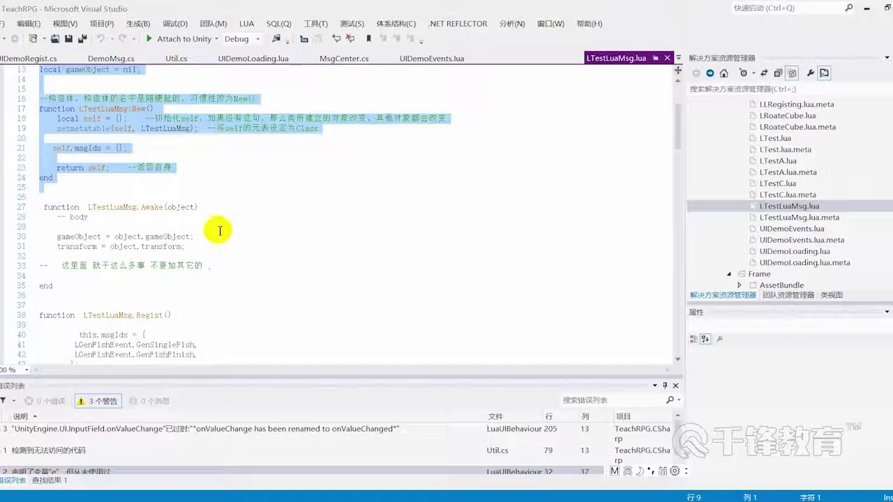
{"action": "scroll", "coordinate": [233, 239], "scroll_direction": "down", "scroll_amount": 6}
{"action": "left_click_drag", "start_coordinate": [223, 217], "coordinate": [39, 118]}
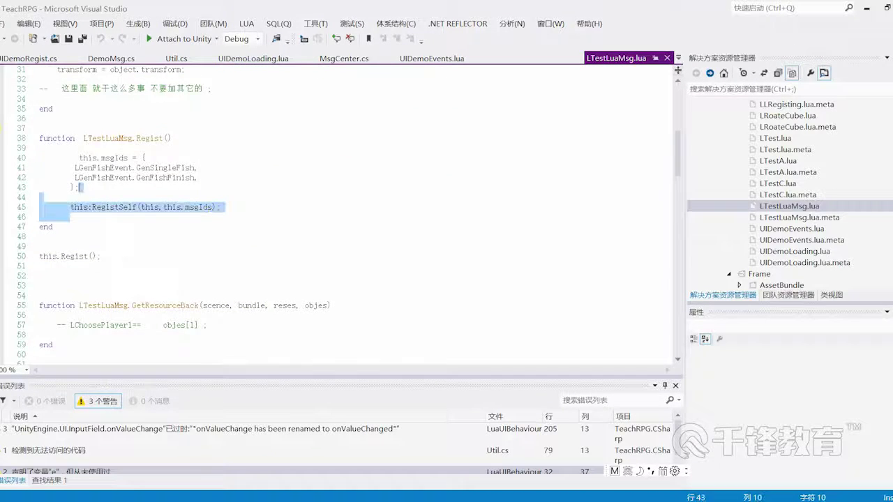
{"action": "left_click_drag", "start_coordinate": [219, 176], "coordinate": [65, 168]}
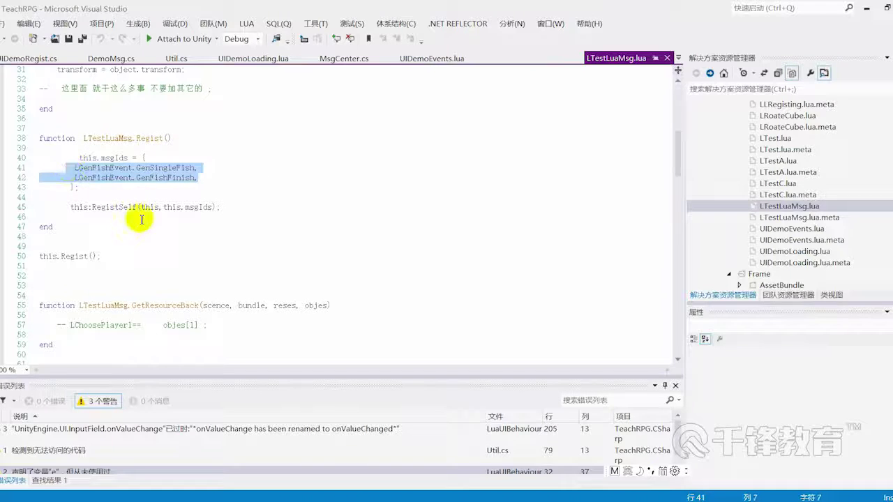
{"action": "key", "text": "BackSpace"}
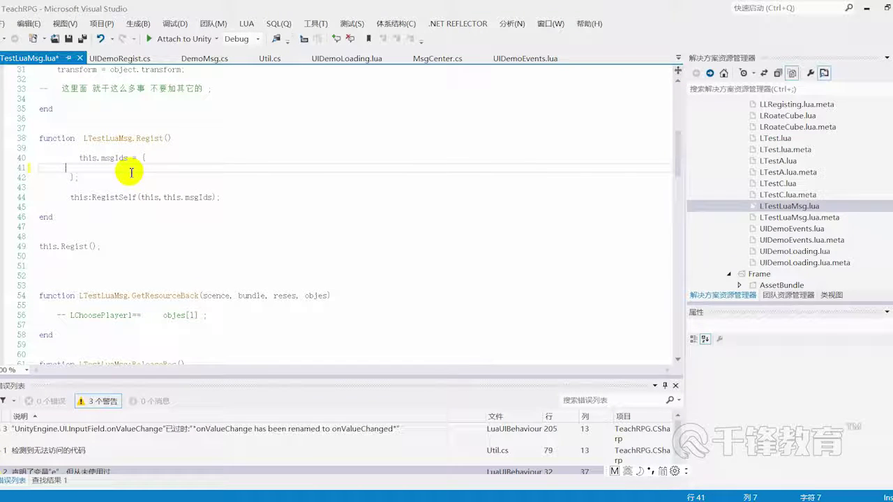
{"action": "scroll", "coordinate": [136, 209], "scroll_direction": "down", "scroll_amount": 9}
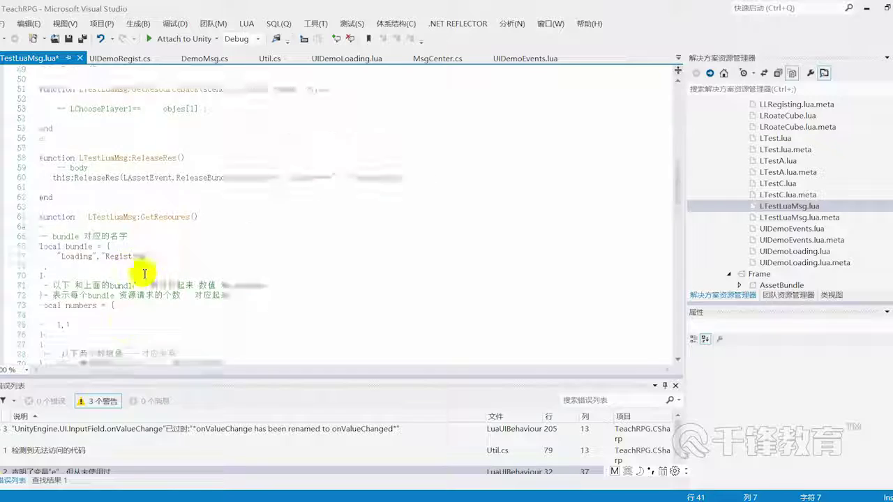
{"action": "left_click", "coordinate": [65, 187]}
{"action": "left_click_drag", "start_coordinate": [80, 222], "coordinate": [317, 340]}
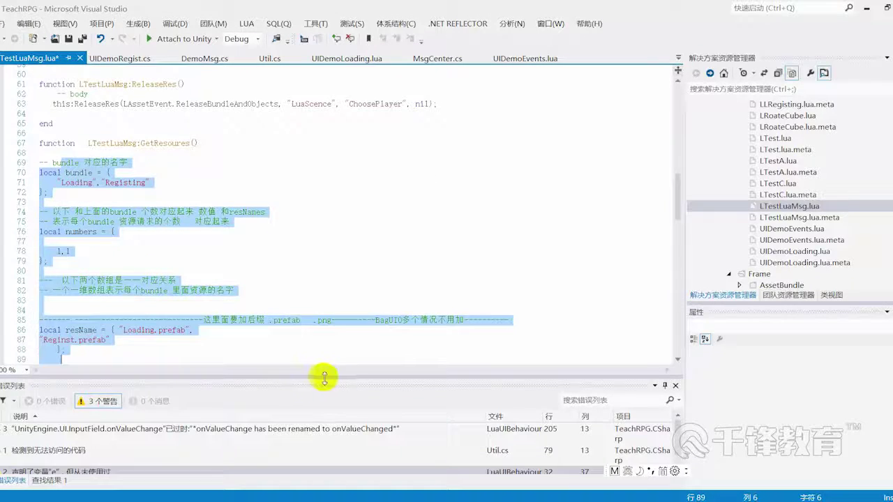
{"action": "scroll", "coordinate": [318, 340], "scroll_direction": "down", "scroll_amount": 10}
{"action": "scroll", "coordinate": [251, 309], "scroll_direction": "down", "scroll_amount": 8}
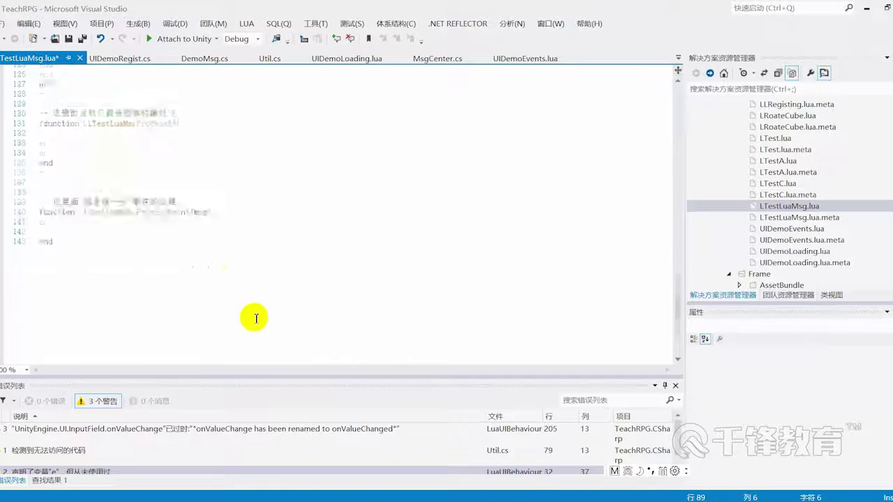
{"action": "scroll", "coordinate": [251, 309], "scroll_direction": "down", "scroll_amount": 6}
{"action": "left_click", "coordinate": [111, 154]}
{"action": "left_click", "coordinate": [229, 157]}
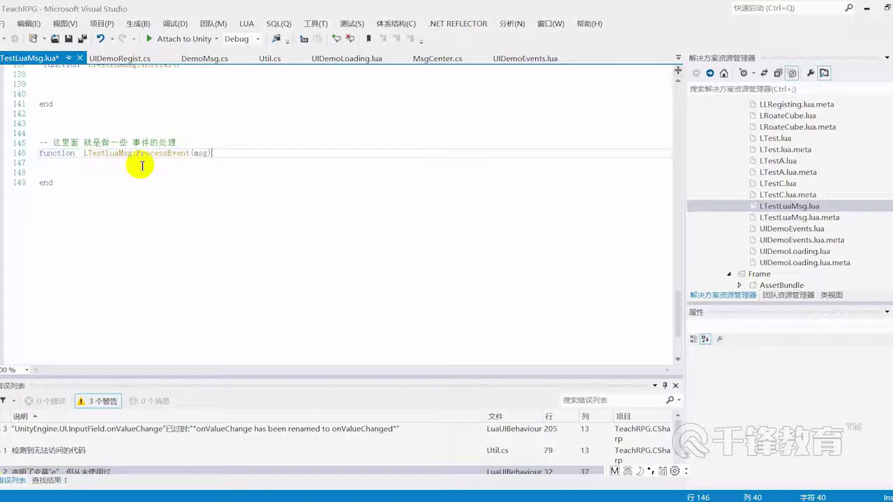
{"action": "key", "text": "Down"}
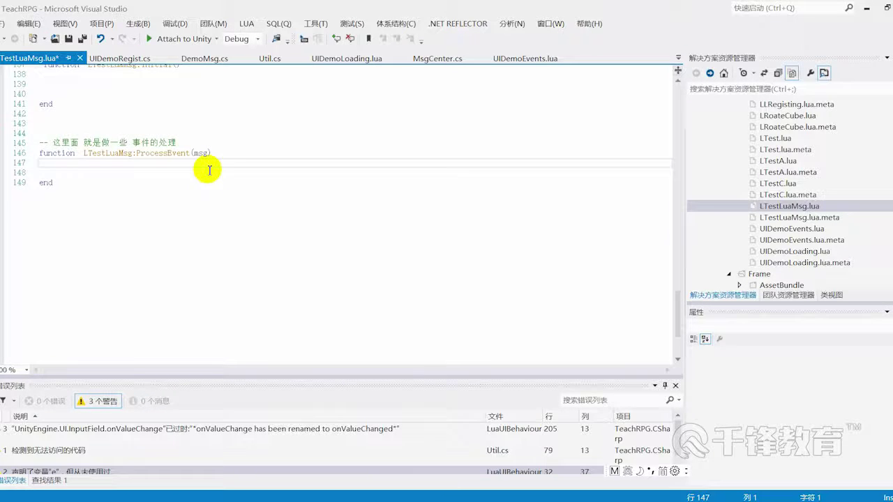
{"action": "scroll", "coordinate": [210, 171], "scroll_direction": "up", "scroll_amount": 1}
{"action": "scroll", "coordinate": [209, 171], "scroll_direction": "up", "scroll_amount": 2}
{"action": "scroll", "coordinate": [209, 171], "scroll_direction": "up", "scroll_amount": 2}
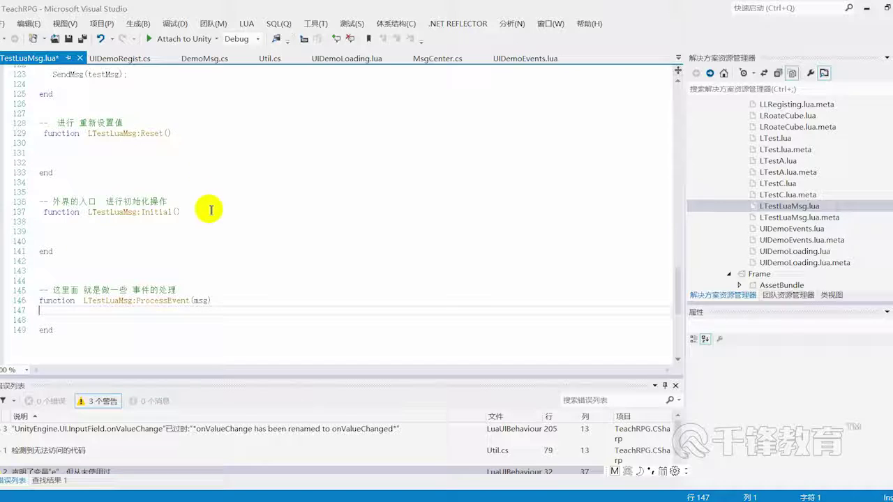
{"action": "left_click", "coordinate": [172, 168]}
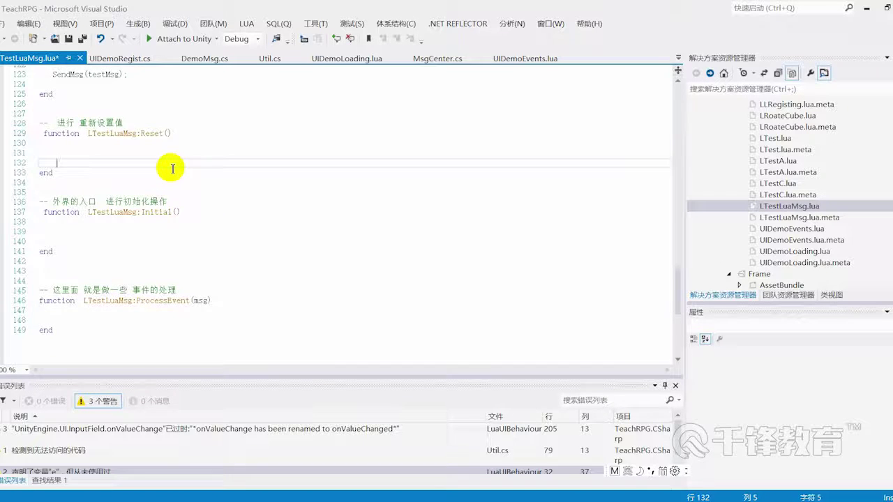
{"action": "scroll", "coordinate": [174, 165], "scroll_direction": "up", "scroll_amount": 3}
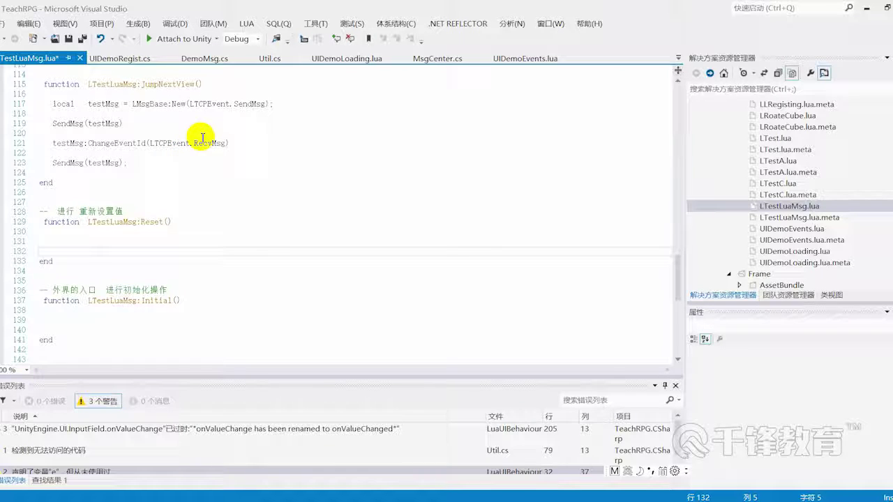
{"action": "scroll", "coordinate": [200, 136], "scroll_direction": "up", "scroll_amount": 6}
{"action": "scroll", "coordinate": [197, 136], "scroll_direction": "up", "scroll_amount": 6}
{"action": "scroll", "coordinate": [188, 160], "scroll_direction": "up", "scroll_amount": 6}
{"action": "scroll", "coordinate": [174, 191], "scroll_direction": "up", "scroll_amount": 5}
{"action": "scroll", "coordinate": [174, 189], "scroll_direction": "up", "scroll_amount": 5}
{"action": "scroll", "coordinate": [175, 310], "scroll_direction": "up", "scroll_amount": 5}
{"action": "scroll", "coordinate": [168, 309], "scroll_direction": "down", "scroll_amount": 2}
{"action": "left_click_drag", "start_coordinate": [167, 309], "coordinate": [7, 227]}
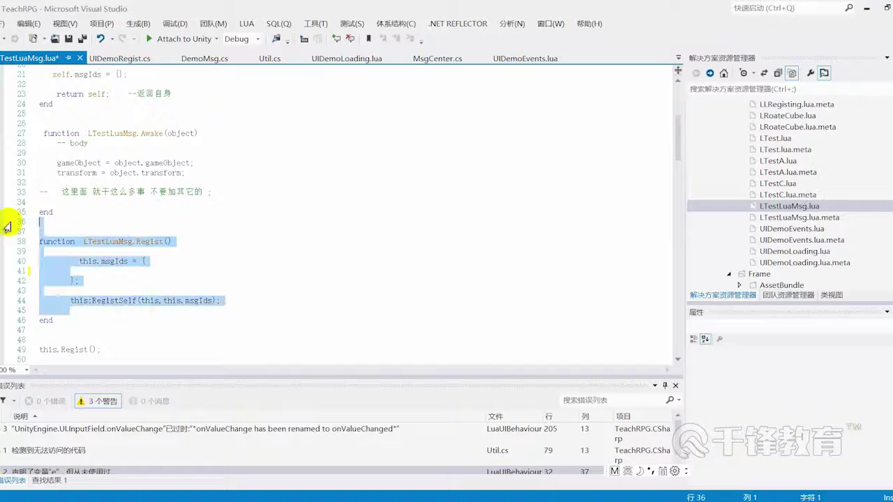
{"action": "scroll", "coordinate": [223, 219], "scroll_direction": "down", "scroll_amount": 4}
{"action": "scroll", "coordinate": [209, 259], "scroll_direction": "down", "scroll_amount": 11}
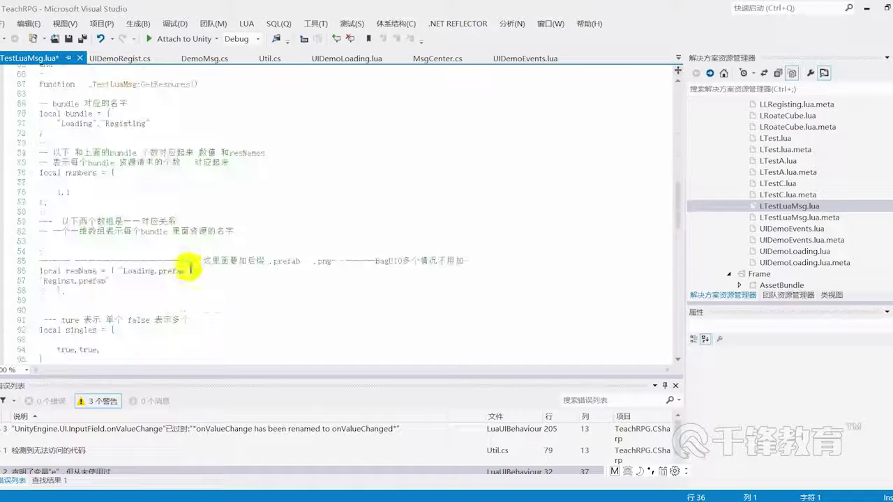
{"action": "scroll", "coordinate": [190, 268], "scroll_direction": "down", "scroll_amount": 4}
{"action": "left_click", "coordinate": [295, 302]}
{"action": "scroll", "coordinate": [295, 303], "scroll_direction": "down", "scroll_amount": 2}
{"action": "scroll", "coordinate": [210, 300], "scroll_direction": "down", "scroll_amount": 10}
{"action": "scroll", "coordinate": [149, 278], "scroll_direction": "down", "scroll_amount": 5}
{"action": "scroll", "coordinate": [156, 323], "scroll_direction": "down", "scroll_amount": 2}
{"action": "left_click_drag", "start_coordinate": [76, 192], "coordinate": [279, 267]}
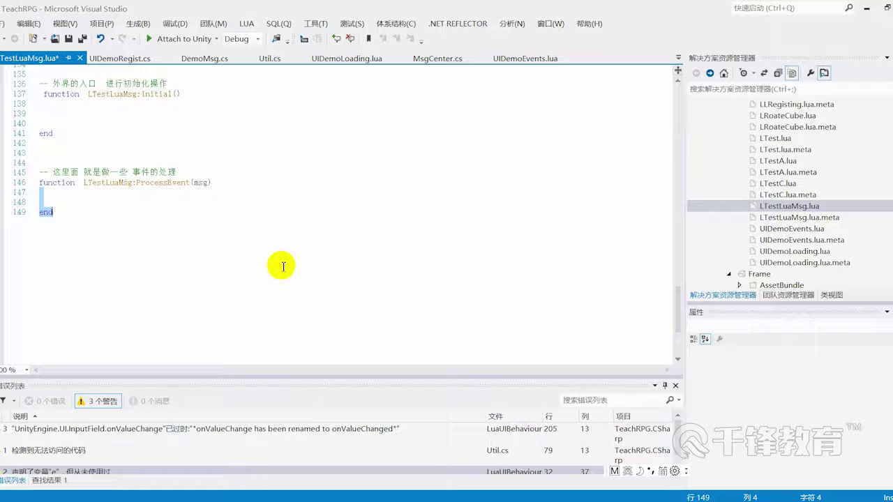
{"action": "scroll", "coordinate": [283, 266], "scroll_direction": "up", "scroll_amount": 5}
{"action": "left_click_drag", "start_coordinate": [183, 193], "coordinate": [3, 151]}
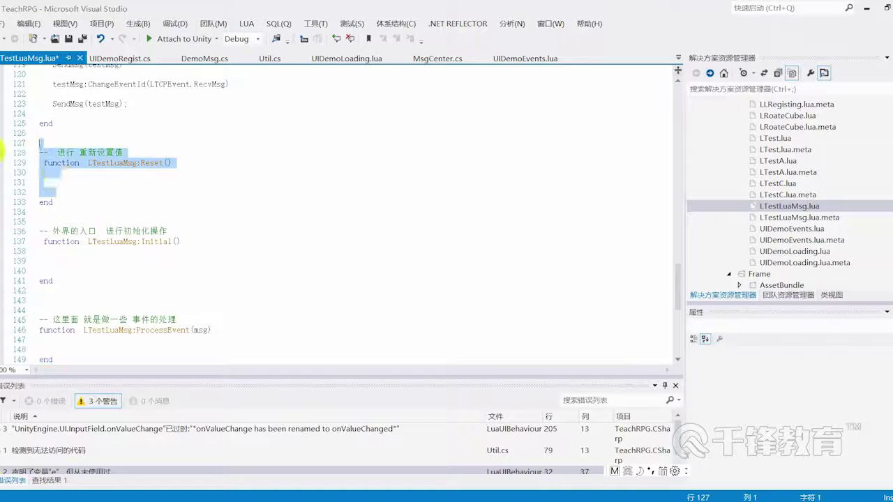
{"action": "scroll", "coordinate": [92, 221], "scroll_direction": "down", "scroll_amount": 1}
{"action": "left_click_drag", "start_coordinate": [150, 269], "coordinate": [40, 133]}
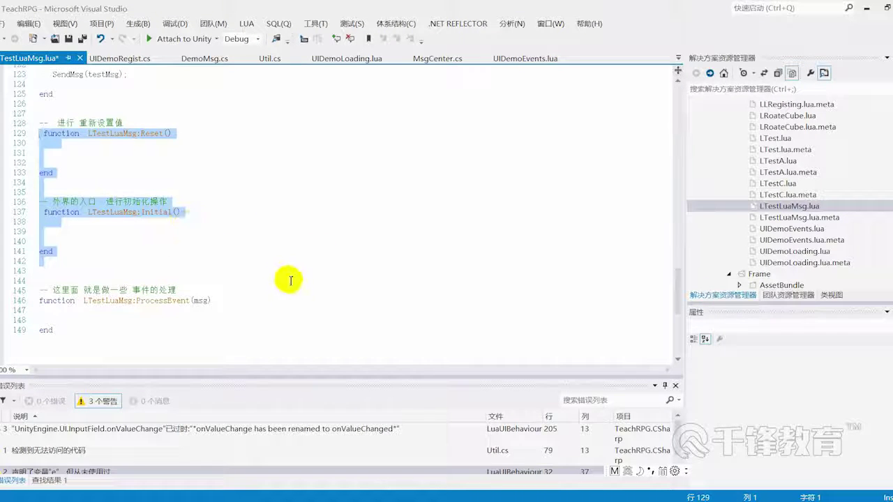
{"action": "left_click", "coordinate": [289, 323]}
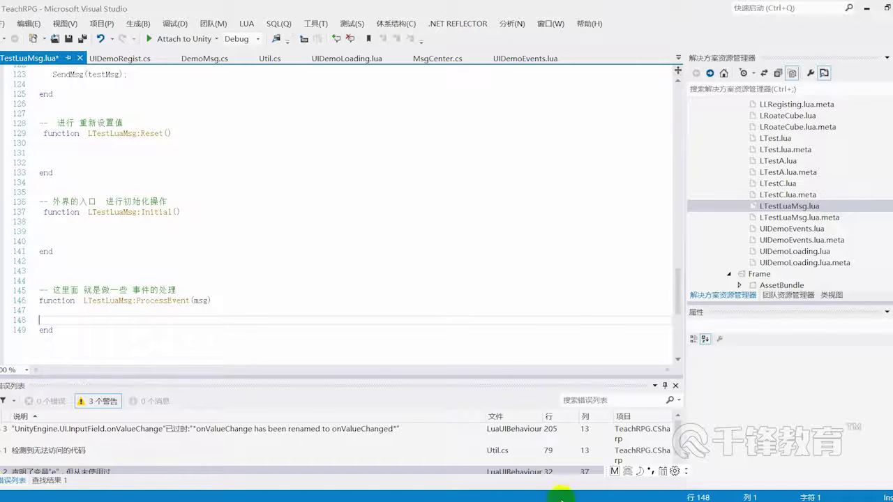
Maximize the EventFrame.docx window and start a new line below the SendMsg code
{"action": "left_click", "coordinate": [572, 493]}
{"action": "scroll", "coordinate": [575, 349], "scroll_direction": "down", "scroll_amount": 1}
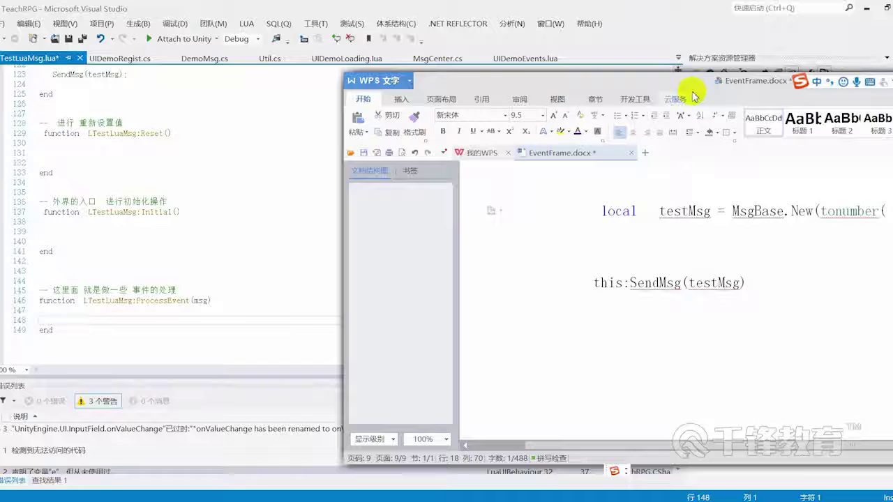
{"action": "double_click", "coordinate": [694, 96]}
{"action": "left_click", "coordinate": [481, 167]}
{"action": "key", "text": "Return"}
{"action": "key", "text": "Return"}
{"action": "key", "text": "Return"}
{"action": "key", "text": "Return"}
{"action": "key", "text": "Return"}
{"action": "key", "text": "shift"}
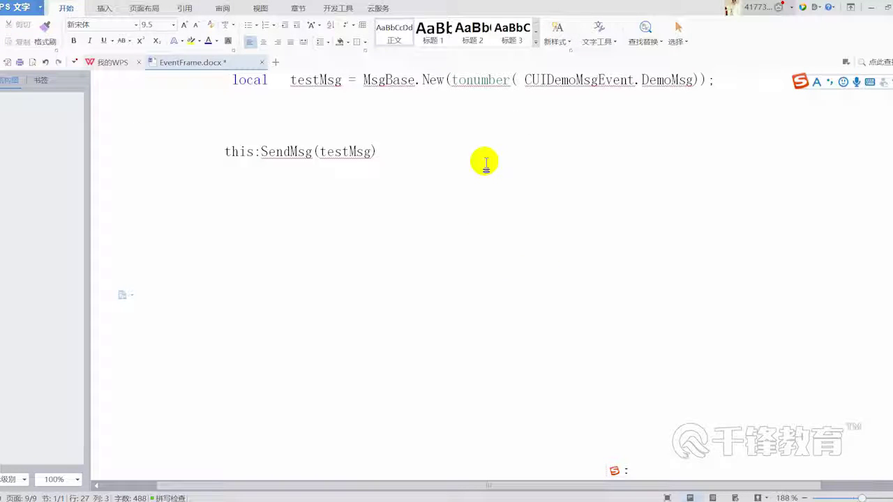
{"action": "type", "text": "P"}
Type the note's opening '只有 Panel 继承与 UIBase' with the Sogou IME
{"action": "key", "text": "BackSpace"}
{"action": "type", "text": "h"}
{"action": "key", "text": "BackSpace"}
{"action": "key", "text": "BackSpace"}
{"action": "key", "text": "shift"}
{"action": "type", "text": "zhhiy"}
{"action": "type", "text": "'you"}
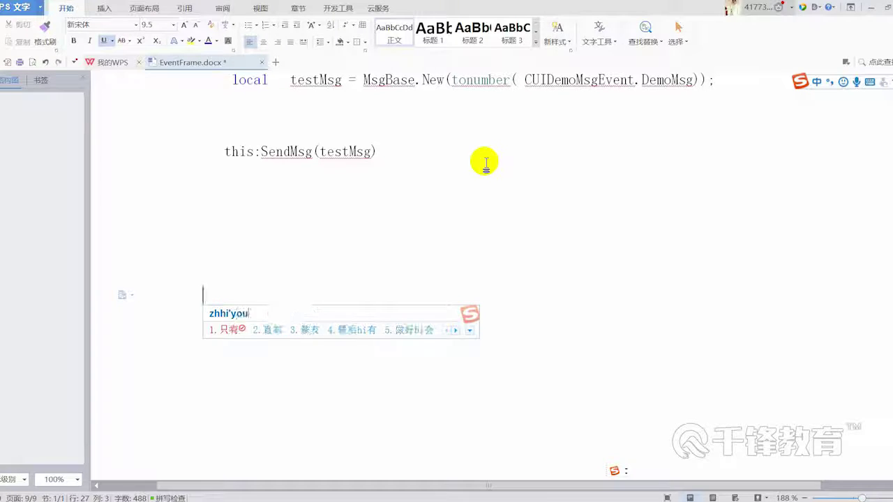
{"action": "key", "text": "space"}
{"action": "type", "text": "Pa"}
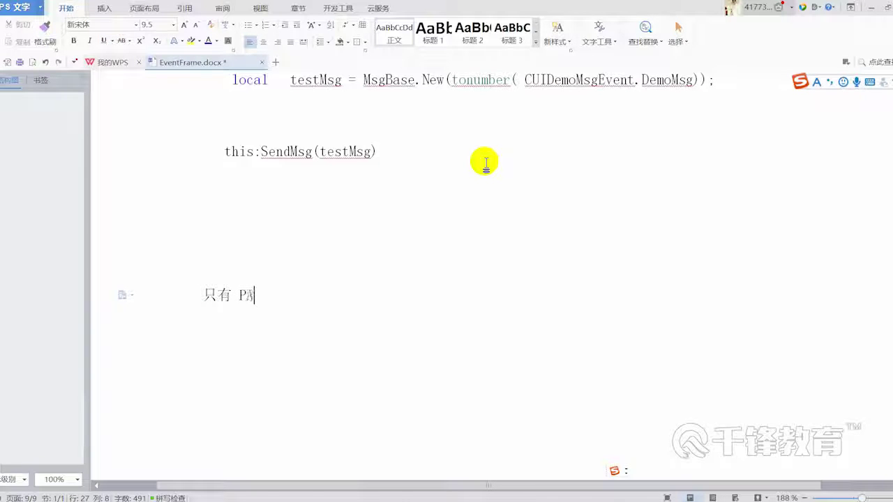
{"action": "key", "text": "shift"}
{"action": "type", "text": "n"}
{"action": "key", "text": "shift"}
{"action": "type", "text": "el"}
{"action": "key", "text": "shift"}
{"action": "type", "text": "jich"}
{"action": "key", "text": "space"}
{"action": "type", "text": "yu"}
{"action": "key", "text": "space"}
{"action": "key", "text": "space"}
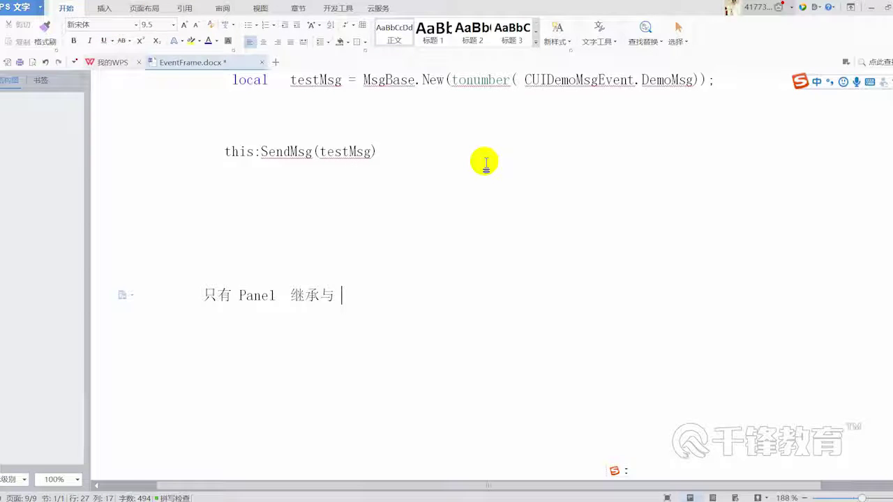
{"action": "key", "text": "Caps_Lock"}
{"action": "type", "text": "UIB"}
{"action": "key", "text": "Caps_Lock"}
{"action": "type", "text": "ase"}
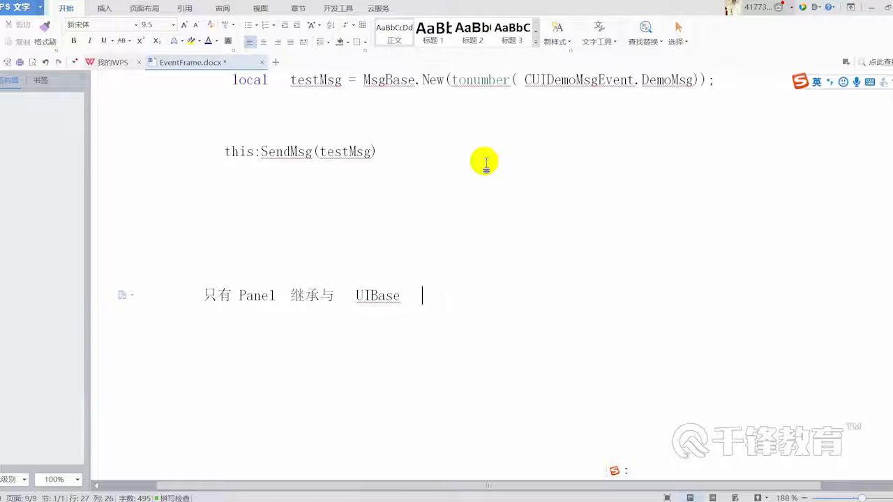
Finish the note with '或者 LUIBase 通信类 才 继承' and end the line
{"action": "key", "text": "shift"}
{"action": "type", "text": "huo'ze"}
{"action": "key", "text": "space"}
{"action": "key", "text": "Caps_Lock"}
{"action": "type", "text": "LUIB"}
{"action": "key", "text": "Caps_Lock"}
{"action": "type", "text": "ase  "}
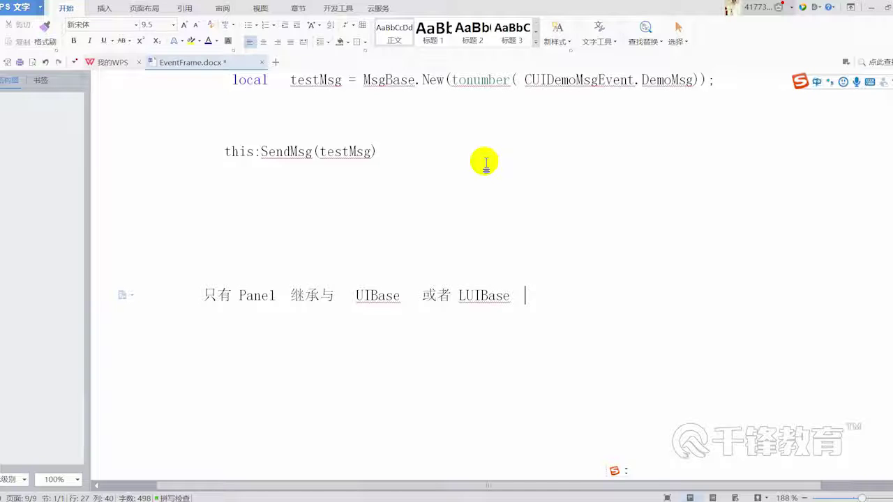
{"action": "type", "text": "  tong"}
{"action": "key", "text": "space"}
{"action": "key", "text": "BackSpace"}
{"action": "type", "text": "tongxin"}
{"action": "key", "text": "space"}
{"action": "type", "text": "lei"}
{"action": "key", "text": "space"}
{"action": "key", "text": "space"}
{"action": "type", "text": "cai"}
{"action": "key", "text": "space"}
{"action": "key", "text": "space"}
{"action": "type", "text": "jicheng"}
{"action": "key", "text": "space"}
{"action": "key", "text": "space"}
{"action": "type", "text": "."}
{"action": "key", "text": "Return"}
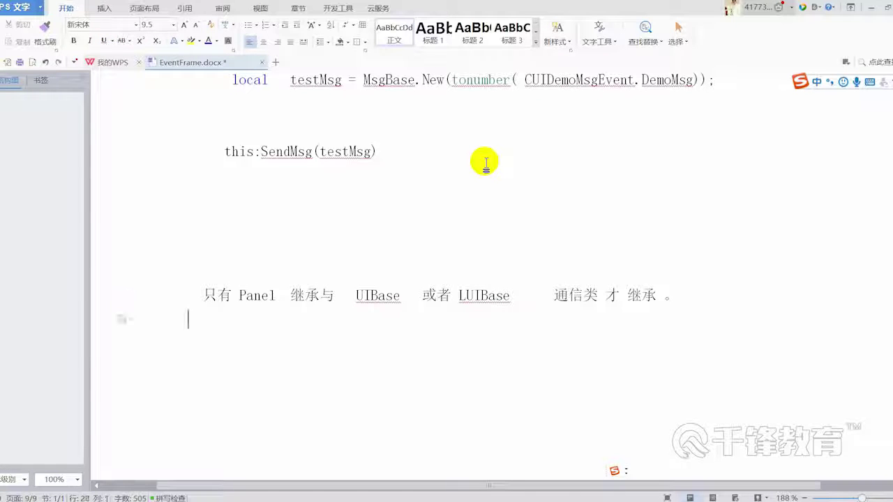
Prefix the note with '1，' and start a new item '2，' below it
{"action": "scroll", "coordinate": [542, 240], "scroll_direction": "down", "scroll_amount": 2}
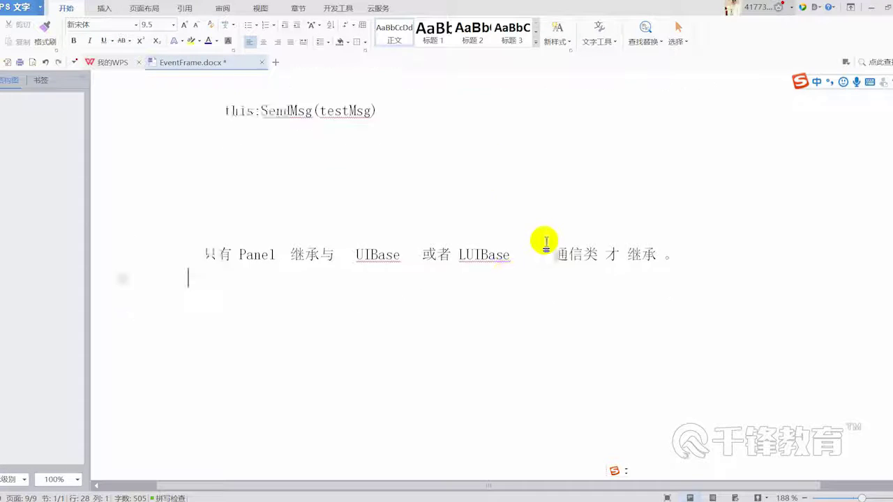
{"action": "left_click", "coordinate": [209, 212]}
{"action": "type", "text": "1，"}
{"action": "left_click", "coordinate": [701, 213]}
{"action": "left_click", "coordinate": [190, 243]}
{"action": "key", "text": "Down"}
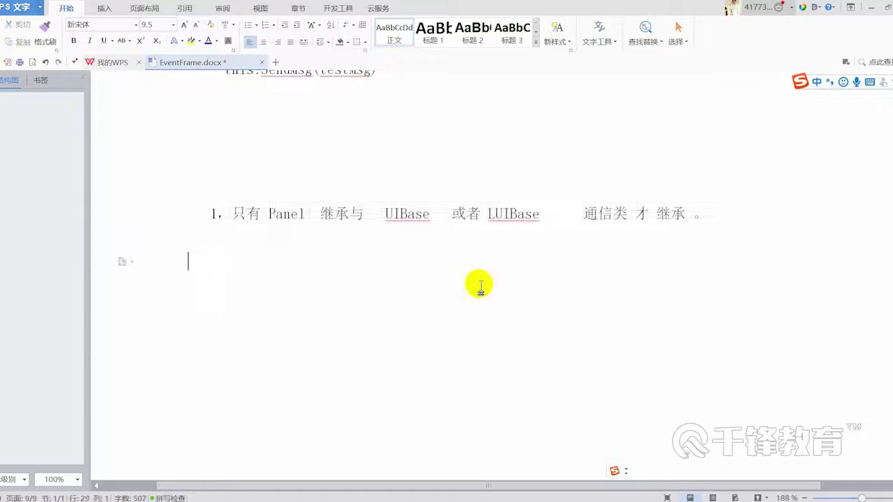
{"action": "key", "text": "Return"}
{"action": "type", "text": "2，"}
Highlight LUIBase, UIBase 或者 LUIBase and 通信类 for review, then return after '2，'
{"action": "left_click_drag", "start_coordinate": [469, 214], "coordinate": [675, 222]}
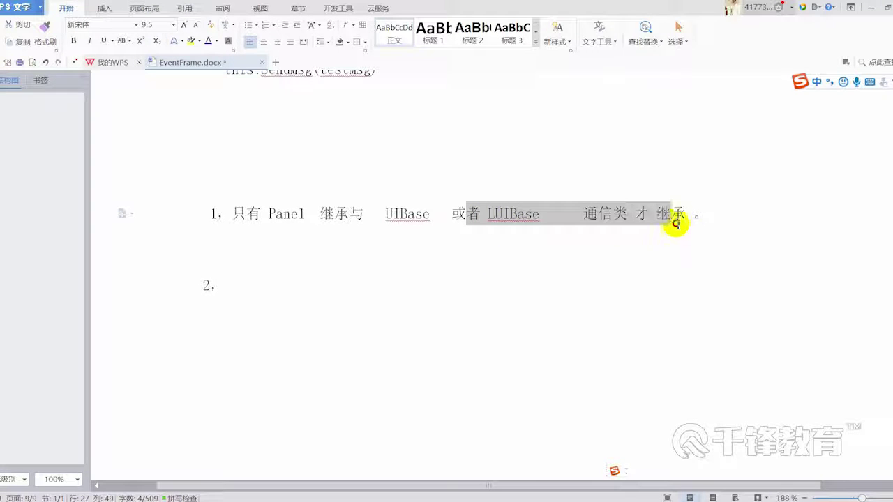
{"action": "left_click", "coordinate": [546, 265]}
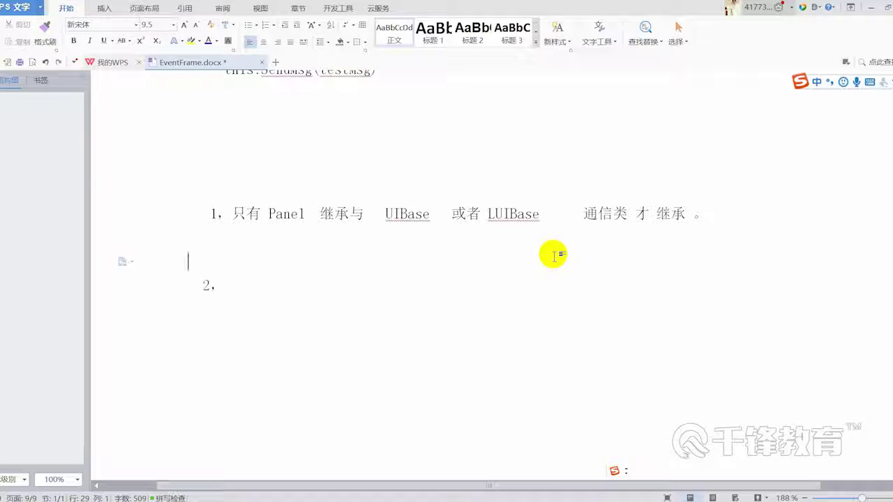
{"action": "left_click_drag", "start_coordinate": [483, 214], "coordinate": [552, 214]}
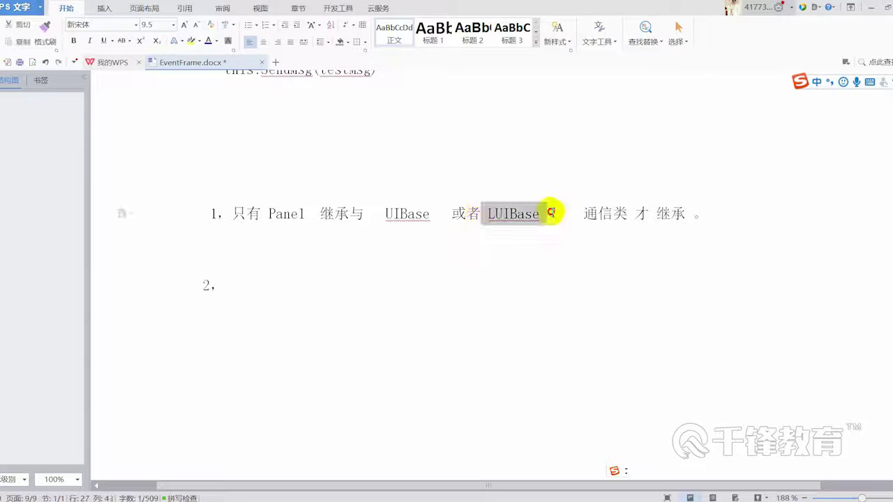
{"action": "left_click", "coordinate": [494, 269]}
{"action": "left_click_drag", "start_coordinate": [372, 213], "coordinate": [554, 203]}
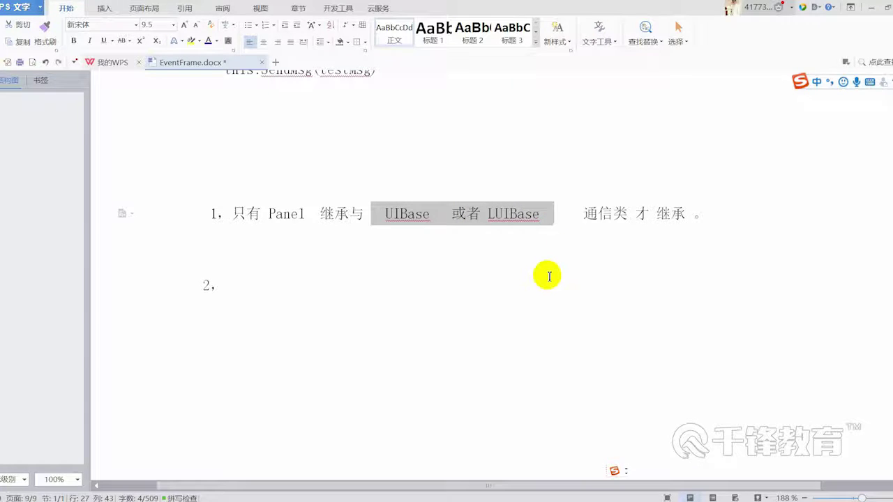
{"action": "left_click", "coordinate": [520, 260]}
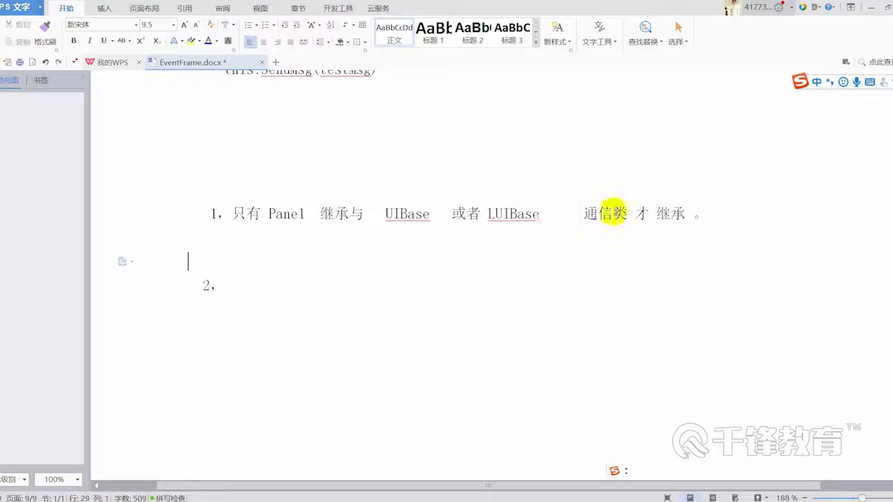
{"action": "mouse_move", "coordinate": [599, 213]}
{"action": "left_mouse_down"}
{"action": "mouse_move", "coordinate": [609, 215]}
{"action": "mouse_move", "coordinate": [301, 218]}
{"action": "left_mouse_up"}
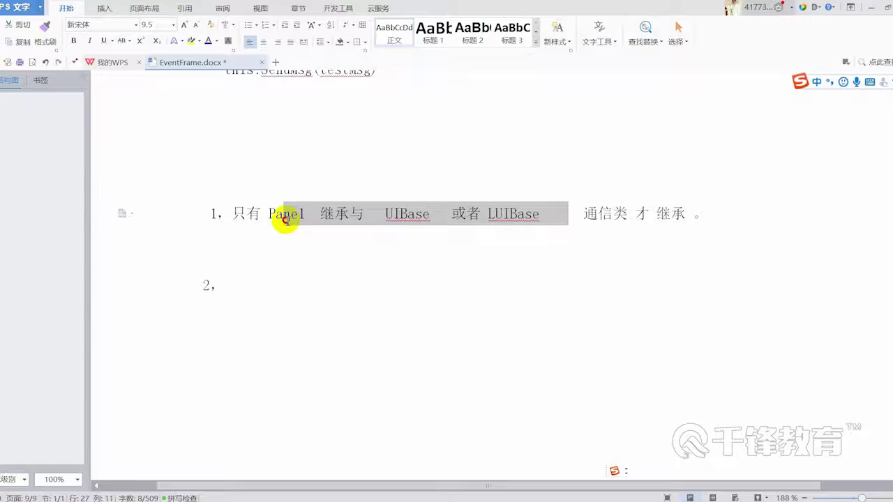
{"action": "left_click", "coordinate": [327, 266]}
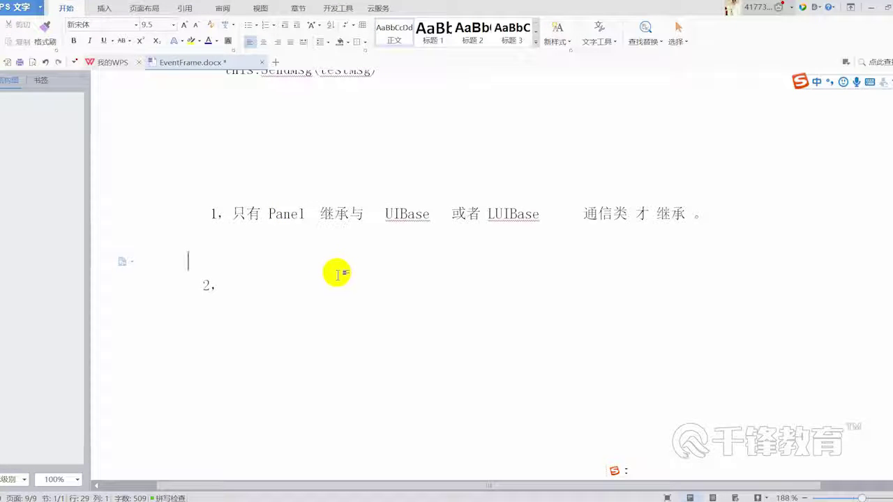
{"action": "left_click_drag", "start_coordinate": [211, 211], "coordinate": [566, 218]}
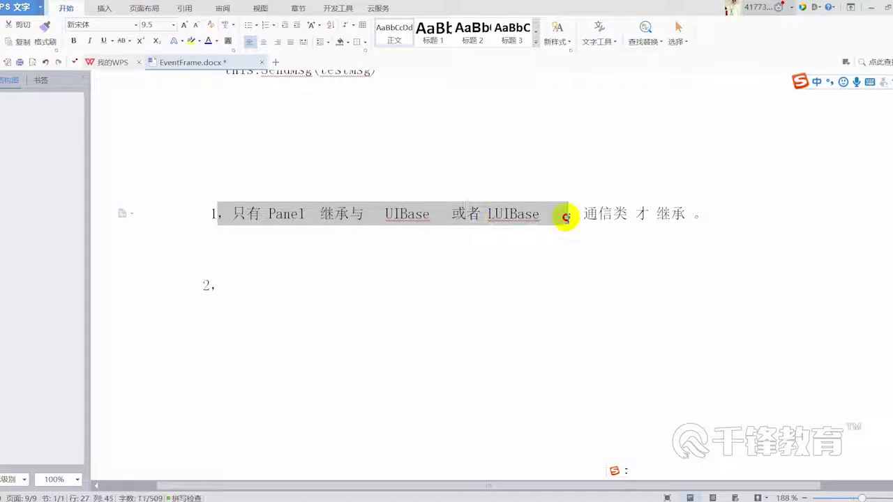
{"action": "left_click", "coordinate": [450, 259]}
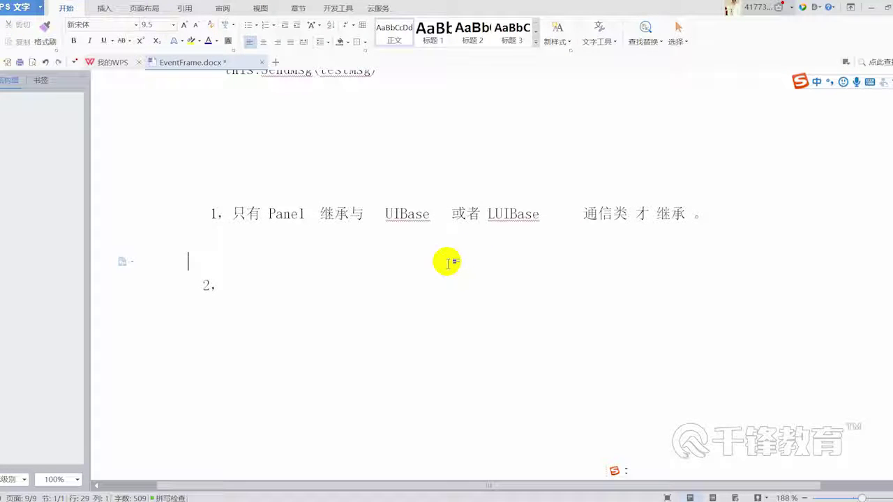
{"action": "left_click", "coordinate": [713, 216]}
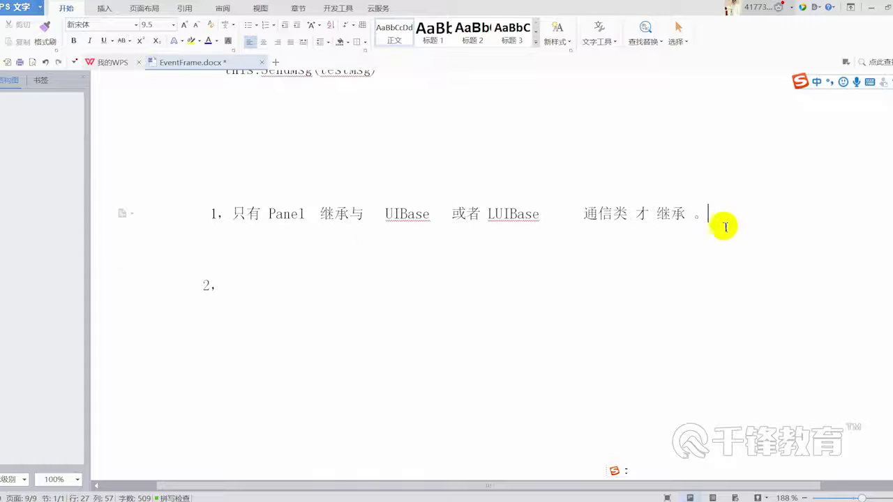
{"action": "left_click", "coordinate": [278, 286]}
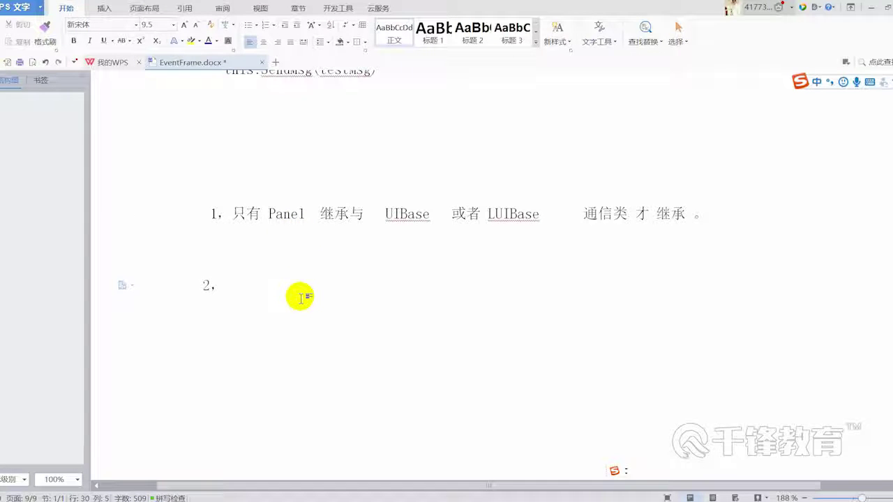
Type 'Lua 写逻辑 C# 写功能。' after '2，' using the Sogou IME
{"action": "key", "text": "space"}
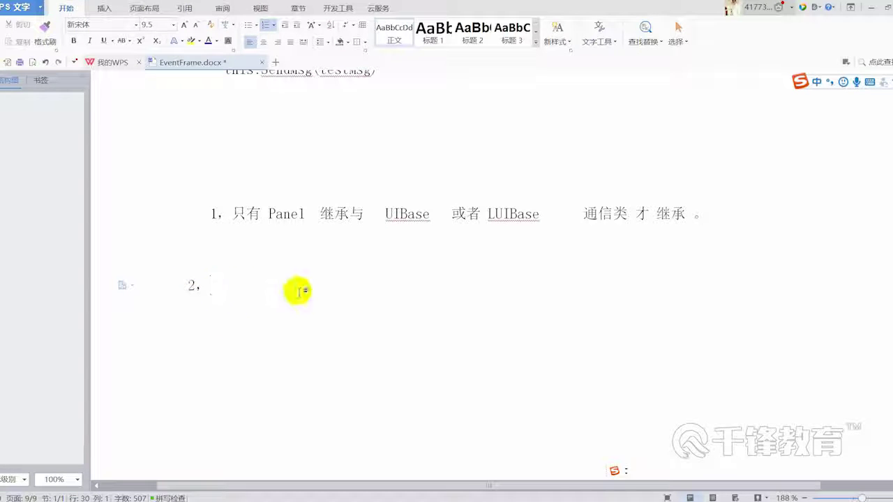
{"action": "key", "text": "shift"}
{"action": "type", "text": "Lua"}
{"action": "key", "text": "shift"}
{"action": "type", "text": "xie2luoji"}
{"action": "key", "text": "space"}
{"action": "key", "text": "shift"}
{"action": "type", "text": "C"}
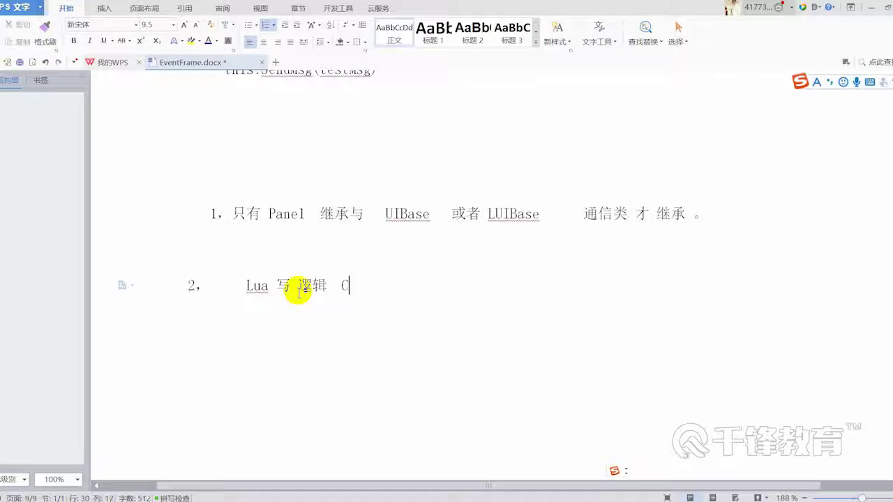
{"action": "type", "text": "#   写功能"}
{"action": "key", "text": "shift"}
{"action": "type", "text": "xie"}
{"action": "key", "text": "space"}
{"action": "type", "text": "gong'n"}
{"action": "key", "text": "space"}
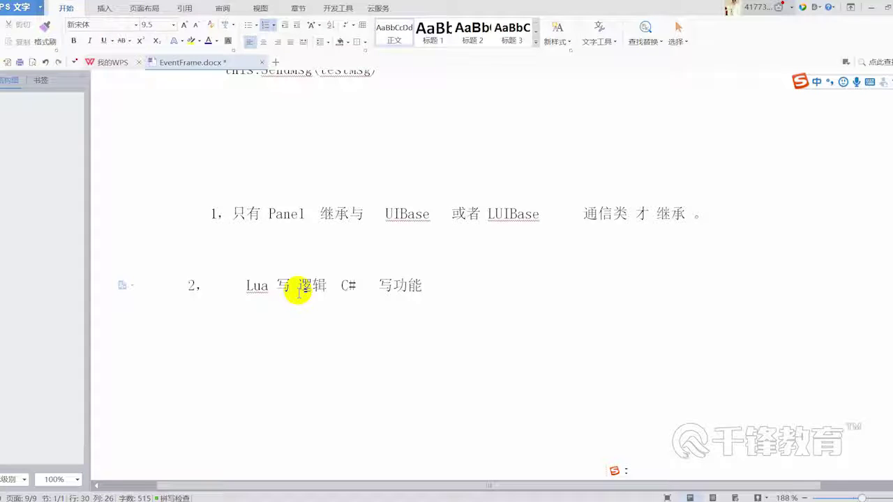
{"action": "type", "text": "。"}
Remove the auto numbering and start an unnumbered line labelled '逻辑：'
{"action": "key", "text": "Return"}
{"action": "key", "text": "Return"}
{"action": "key", "text": "BackSpace"}
{"action": "key", "text": "BackSpace"}
{"action": "key", "text": "BackSpace"}
{"action": "key", "text": "Return"}
{"action": "key", "text": "Return"}
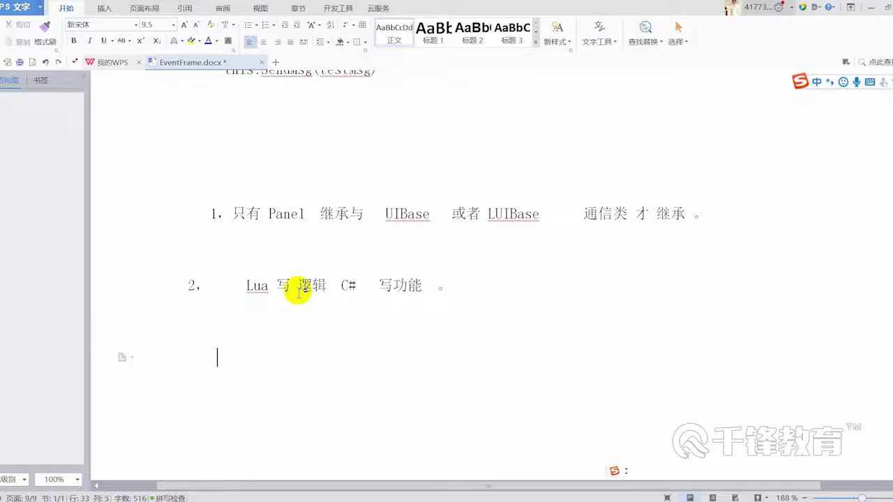
{"action": "type", "text": "逻辑："}
{"action": "key", "text": "Return"}
Type the 功能： label followed by the example Add( a,b) ;
{"action": "type", "text": "gongn"}
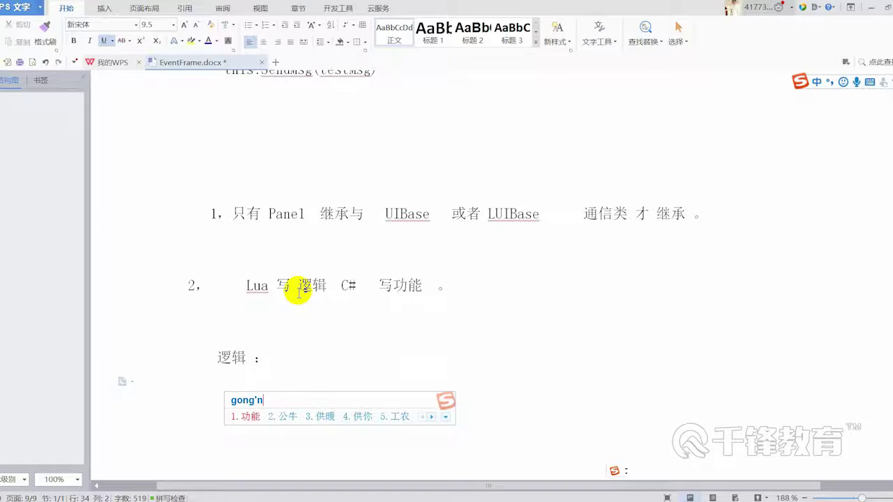
{"action": "type", "text": "功能："}
{"action": "key", "text": "shift"}
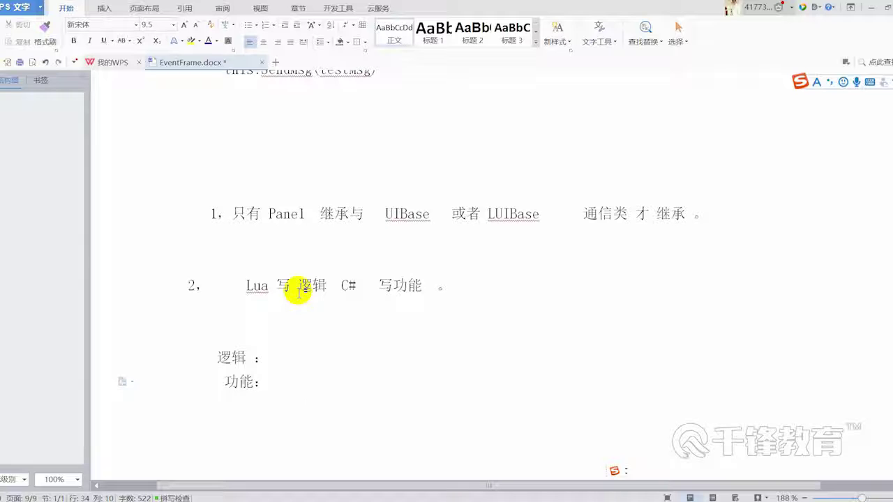
{"action": "type", "text": "D"}
{"action": "key", "text": "BackSpace"}
{"action": "type", "text": "d( a,b) ;"}
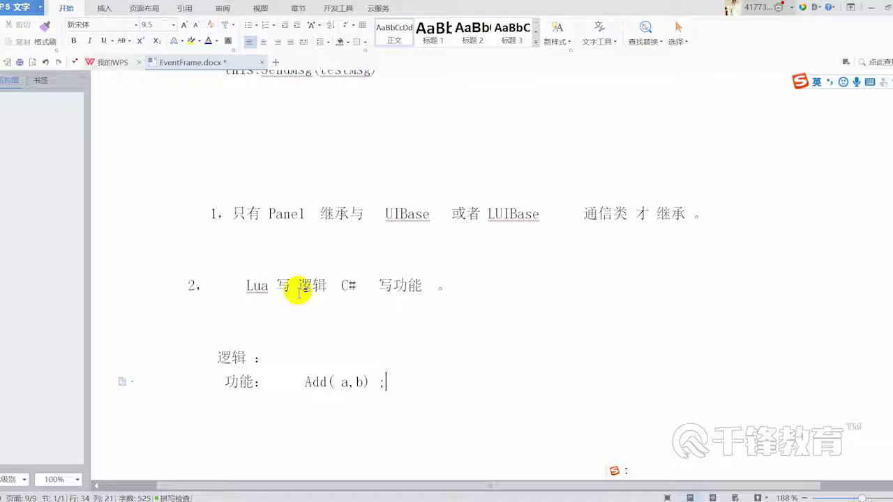
Fill the 逻辑 line with the examples Add(2,3) and Add(4,5)
{"action": "left_click", "coordinate": [309, 364]}
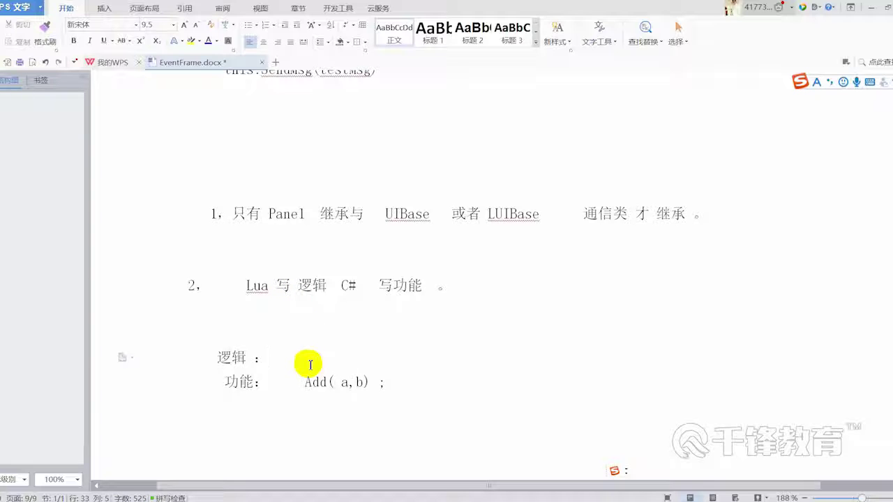
{"action": "type", "text": "Add()"}
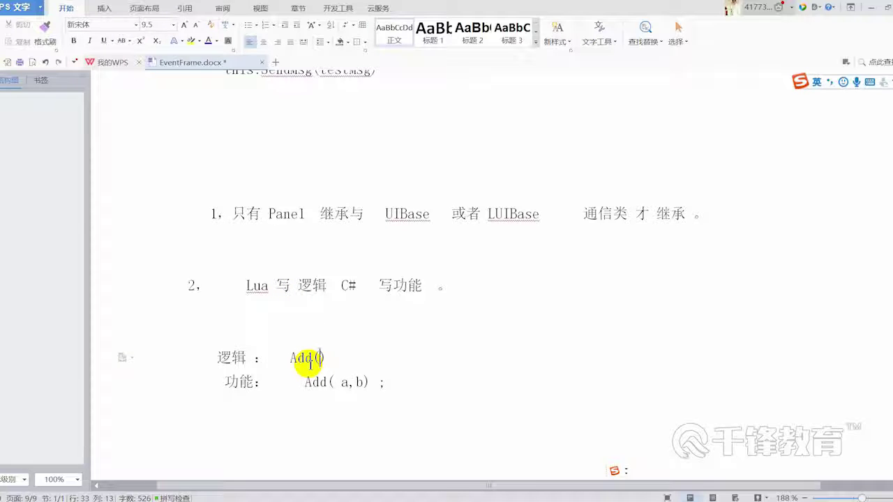
{"action": "key", "text": "BackSpace"}
{"action": "type", "text": "2,3)   Add()"}
{"action": "key", "text": "Left"}
{"action": "type", "text": "4,5"}
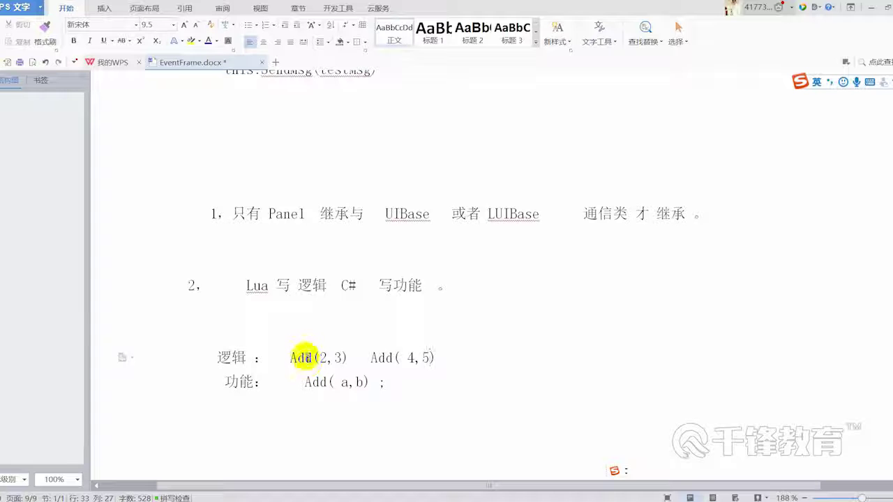
Adjust the indentation of the 逻辑 and 功能 example lines
{"action": "left_click_drag", "start_coordinate": [309, 359], "coordinate": [217, 359]}
{"action": "left_click", "coordinate": [378, 383]}
{"action": "left_click_drag", "start_coordinate": [377, 383], "coordinate": [249, 381]}
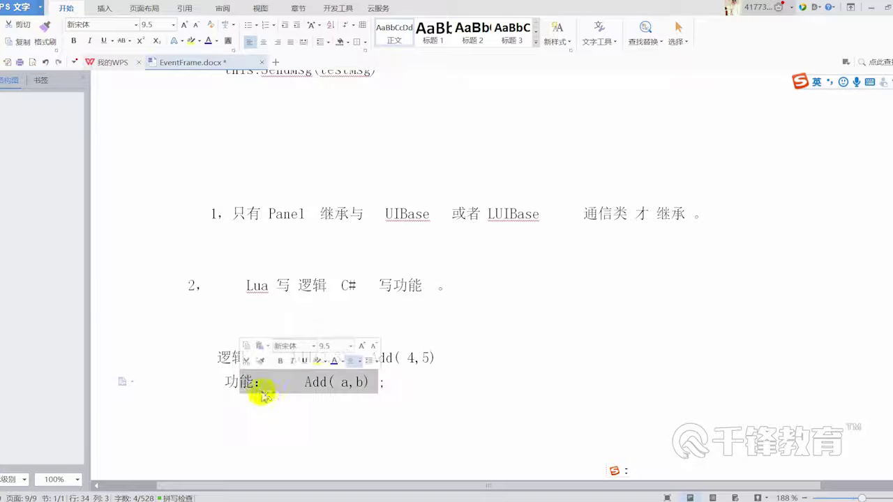
{"action": "left_click", "coordinate": [472, 380]}
{"action": "left_click", "coordinate": [202, 361]}
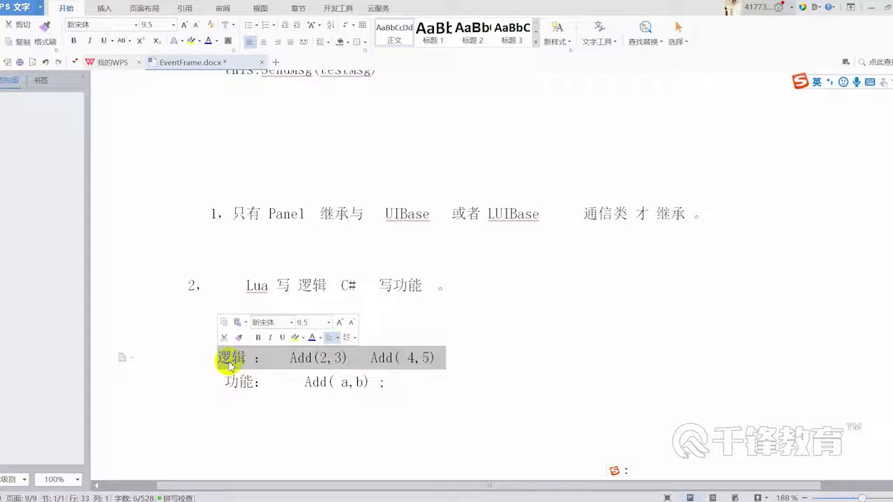
{"action": "left_click", "coordinate": [249, 384]}
{"action": "left_click", "coordinate": [223, 359]}
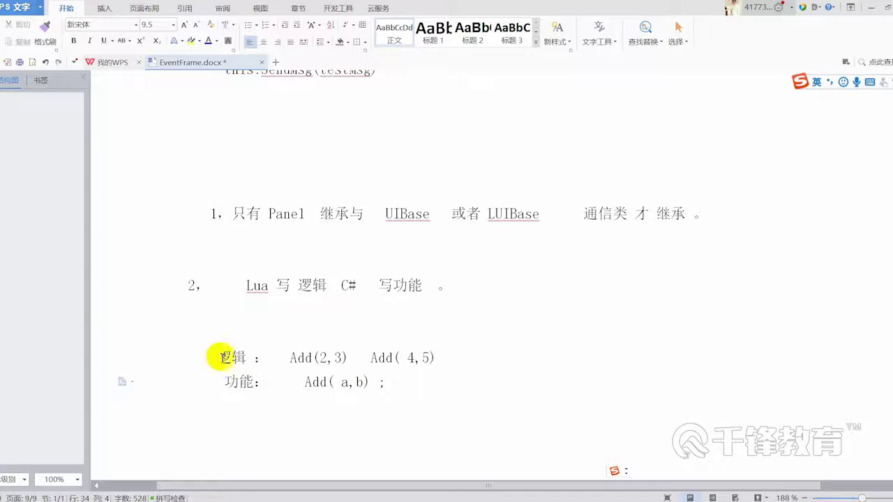
{"action": "left_click", "coordinate": [408, 382]}
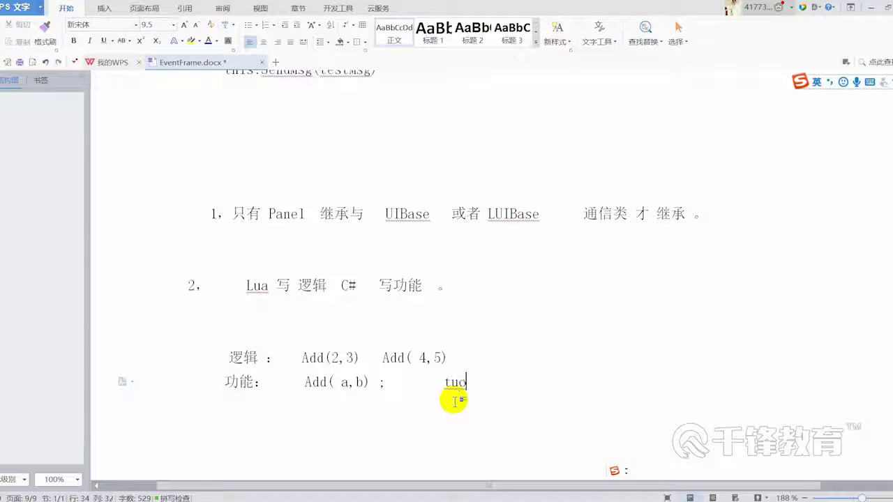
{"action": "key", "text": "shift"}
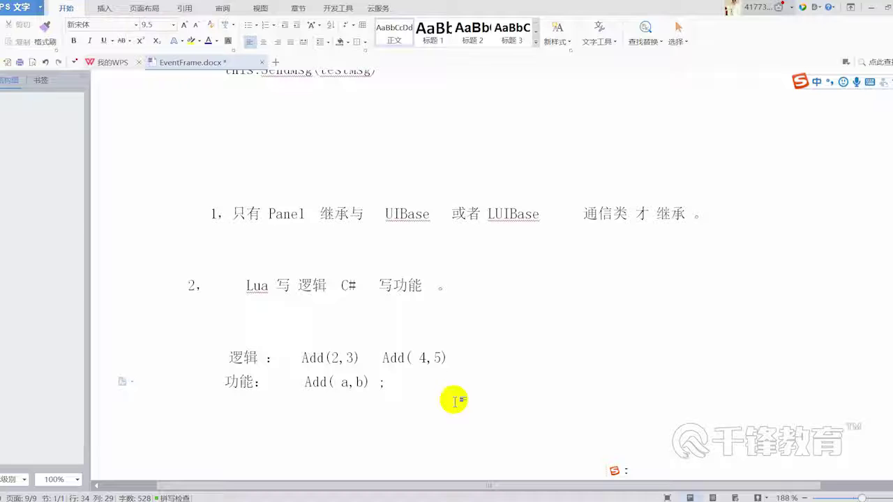
Append 拖拽 after Add(a,b); and add a new line reading 'UI 热更新。'
{"action": "type", "text": "        拖拽 。"}
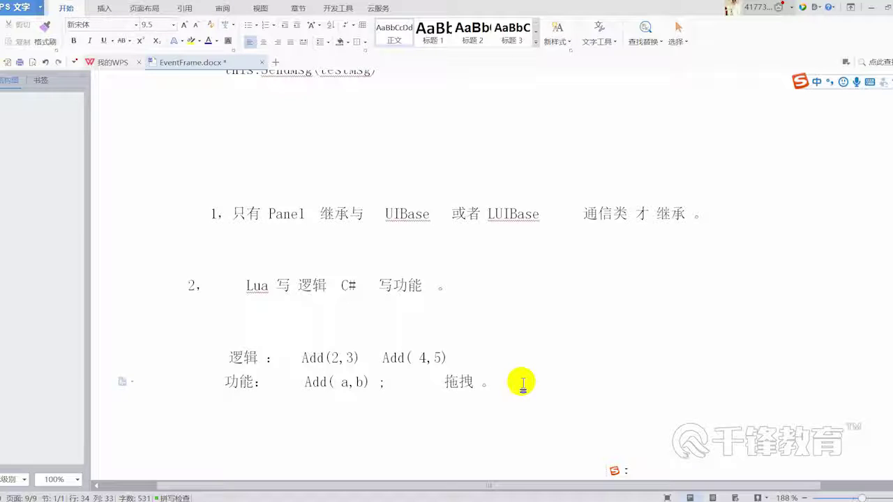
{"action": "key", "text": "Return"}
{"action": "key", "text": "Return"}
{"action": "key", "text": "Return"}
{"action": "type", "text": "UI"}
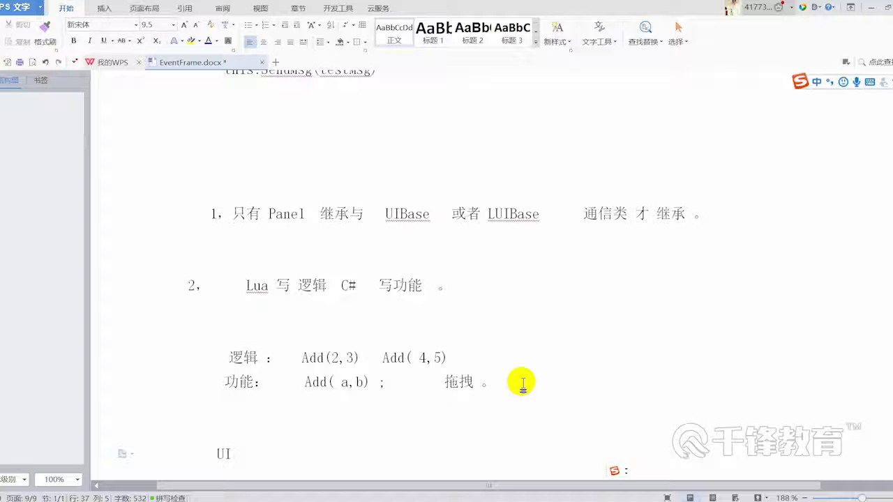
{"action": "type", "text": "re"}
{"action": "key", "text": "BackSpace"}
{"action": "key", "text": "BackSpace"}
{"action": "key", "text": "shift"}
{"action": "type", "text": "re"}
{"action": "key", "text": "space"}
{"action": "type", "text": "gengxin"}
{"action": "key", "text": "space"}
{"action": "type", "text": "."}
{"action": "key", "text": "Return"}
{"action": "key", "text": "Return"}
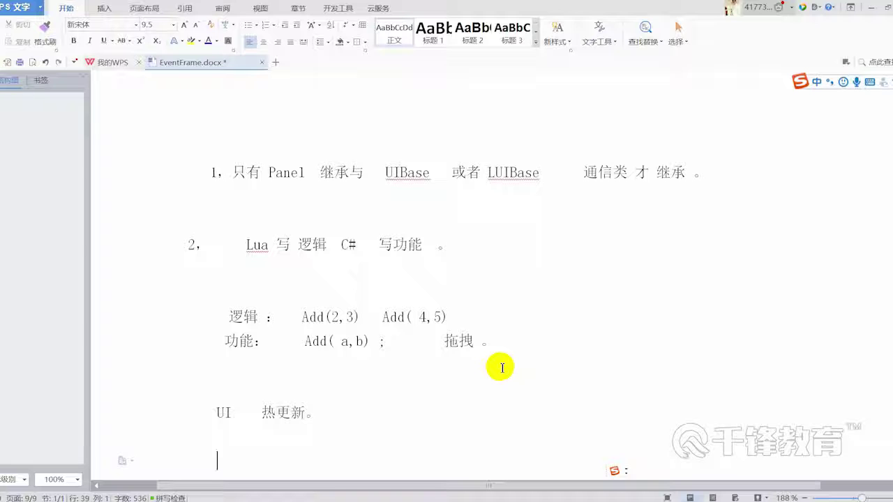
Add a 项目： heading and start an auto-numbered item 1
{"action": "scroll", "coordinate": [503, 370], "scroll_direction": "down", "scroll_amount": 1}
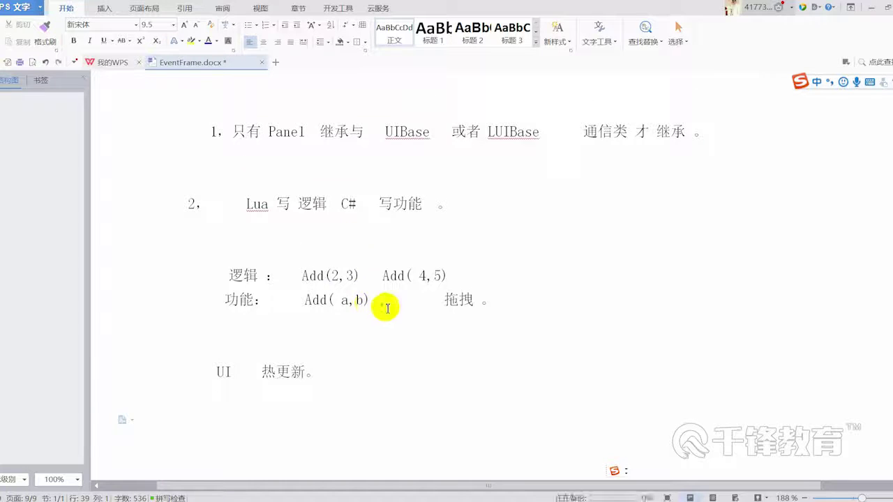
{"action": "scroll", "coordinate": [394, 334], "scroll_direction": "down", "scroll_amount": 2}
{"action": "key", "text": "Return"}
{"action": "key", "text": "Return"}
{"action": "type", "text": "xian项目"}
{"action": "type", "text": "："}
{"action": "key", "text": "Return"}
{"action": "key", "text": "Return"}
{"action": "type", "text": "1，"}
{"action": "key", "text": "space"}
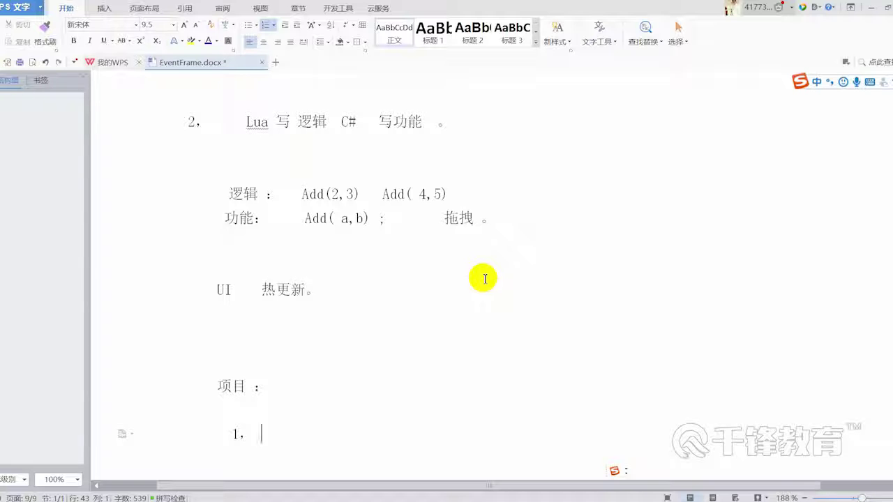
Write item 1 as '能用lua写的尽量用lua写。' and begin item 2
{"action": "type", "text": "能用"}
{"action": "key", "text": "shift"}
{"action": "type", "text": "Uua"}
{"action": "key", "text": "shift"}
{"action": "type", "text": "xie"}
{"action": "key", "text": "space"}
{"action": "type", "text": "de jinliang yong"}
{"action": "key", "text": "shift"}
{"action": "type", "text": "lua 写的 尽量 用 lua"}
{"action": "key", "text": "shift"}
{"action": "type", "text": "xie"}
{"action": "key", "text": "space"}
{"action": "type", "text": "。"}
{"action": "key", "text": "Return"}
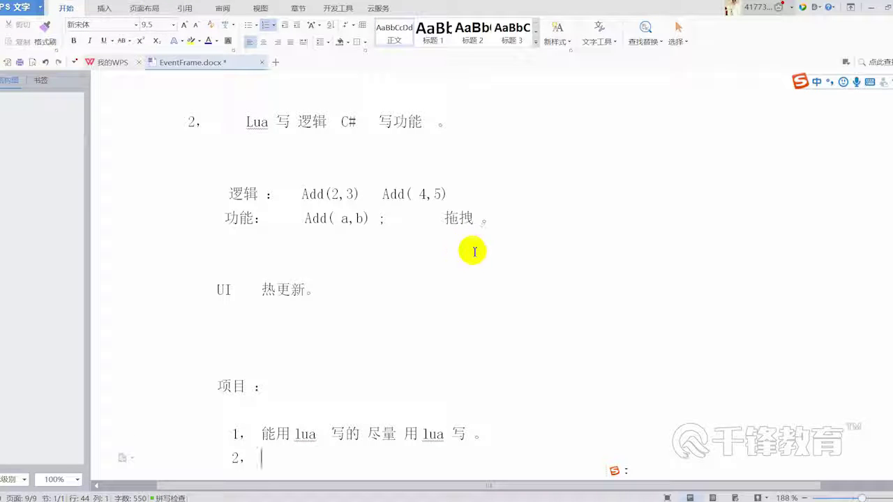
{"action": "scroll", "coordinate": [479, 265], "scroll_direction": "down", "scroll_amount": 1}
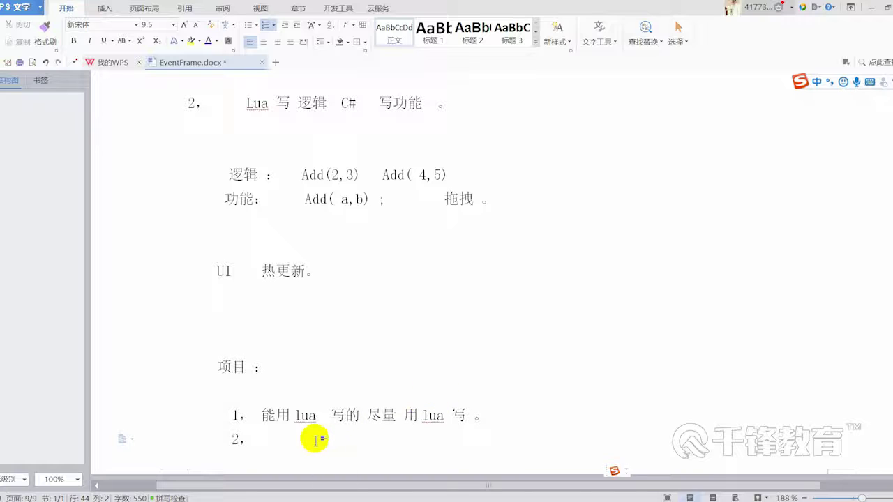
Save, delete the empty item 2, and move the 项目 section onto a new page
{"action": "key", "text": "BackSpace"}
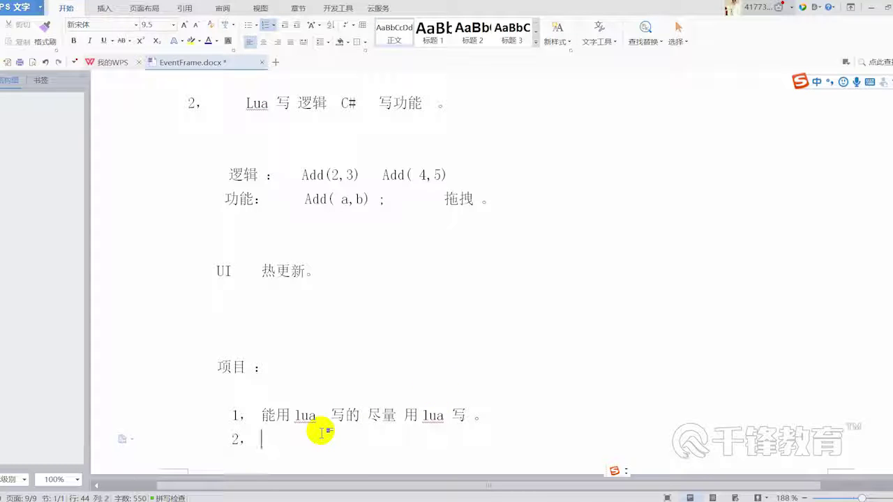
{"action": "key", "text": "ctrl+s"}
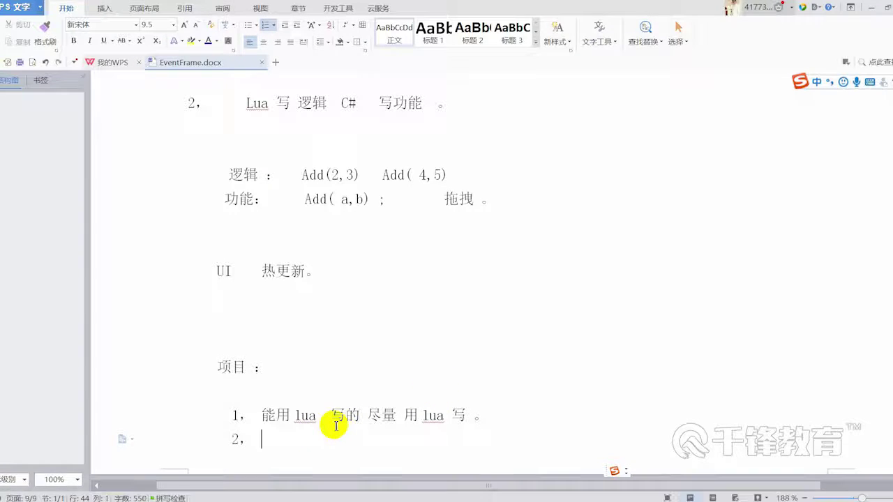
{"action": "mouse_move", "coordinate": [508, 6]}
{"action": "left_mouse_down"}
{"action": "mouse_move", "coordinate": [659, 40]}
{"action": "mouse_move", "coordinate": [684, 30]}
{"action": "left_mouse_up"}
{"action": "scroll", "coordinate": [590, 315], "scroll_direction": "down", "scroll_amount": 3}
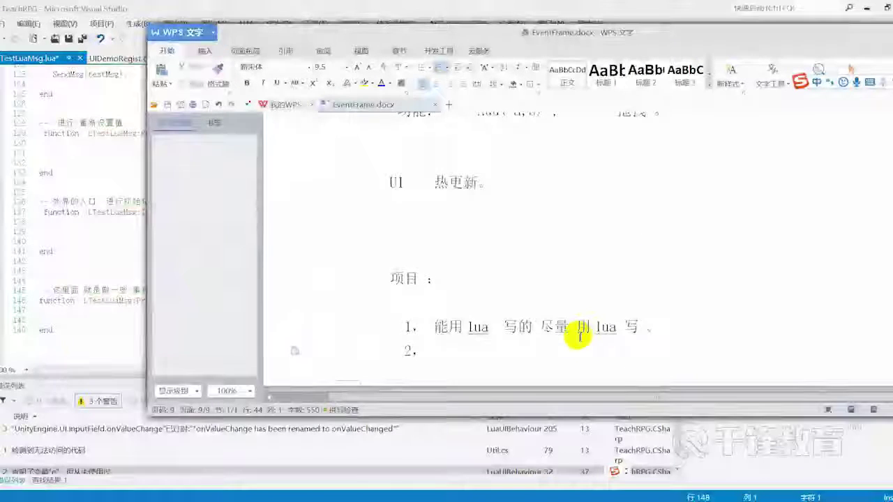
{"action": "key", "text": "BackSpace"}
{"action": "key", "text": "BackSpace"}
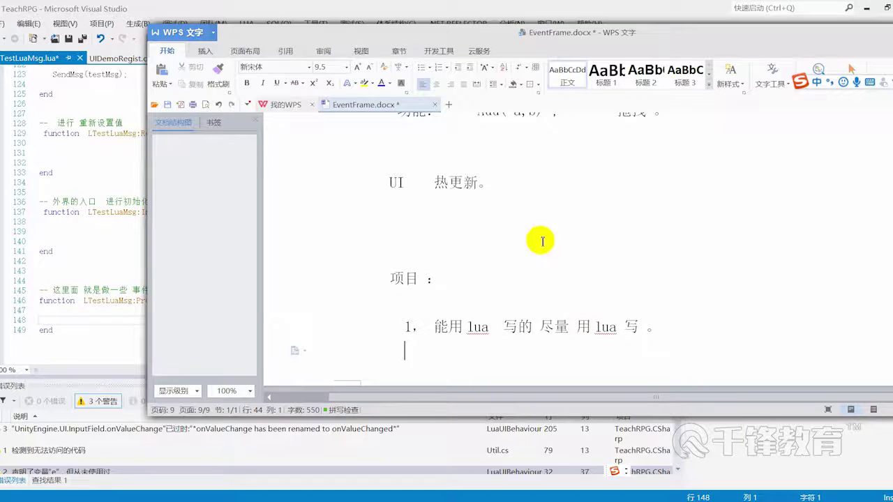
{"action": "left_click", "coordinate": [496, 258]}
{"action": "key", "text": "ctrl+Return"}
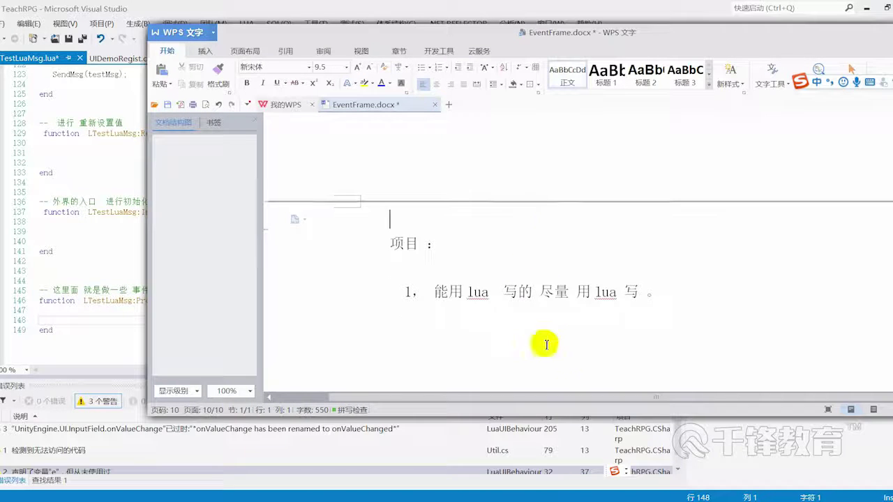
Restart item 2 below item 1, save EventFrame.docx, and move the window aside
{"action": "left_click", "coordinate": [664, 300]}
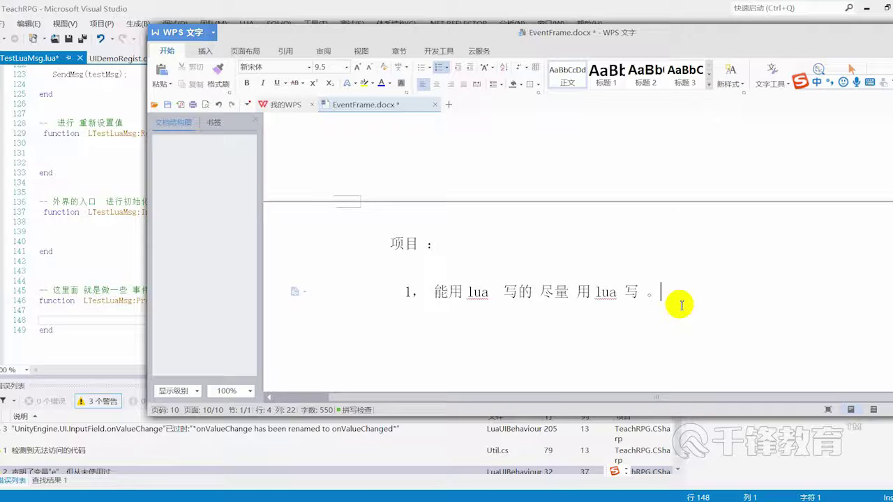
{"action": "key", "text": "BackSpace"}
{"action": "key", "text": "Return"}
{"action": "key", "text": "Return"}
{"action": "key", "text": "BackSpace"}
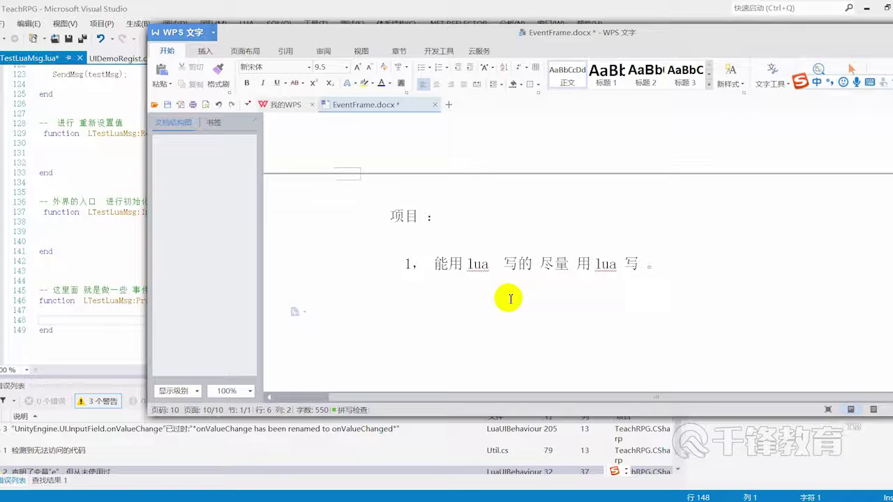
{"action": "type", "text": "2，"}
{"action": "key", "text": "ctrl+s"}
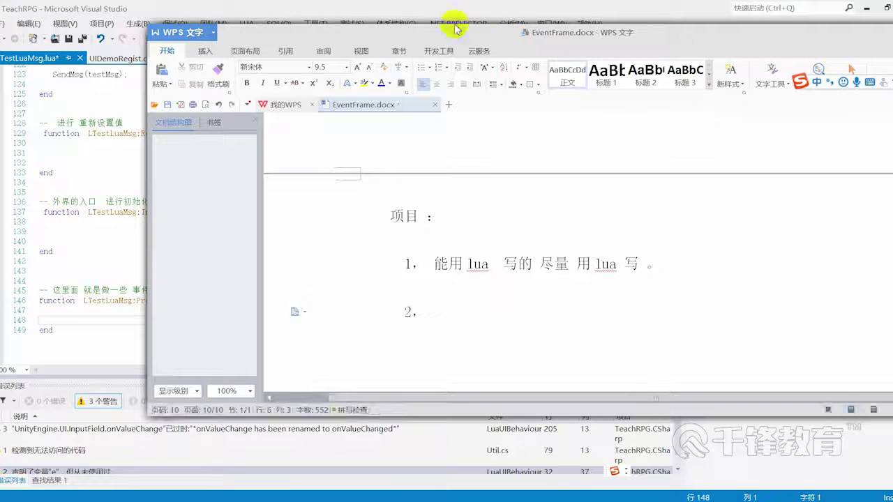
{"action": "mouse_move", "coordinate": [465, 30]}
{"action": "left_mouse_down"}
{"action": "mouse_move", "coordinate": [510, 61]}
{"action": "mouse_move", "coordinate": [592, 44]}
{"action": "left_mouse_up"}
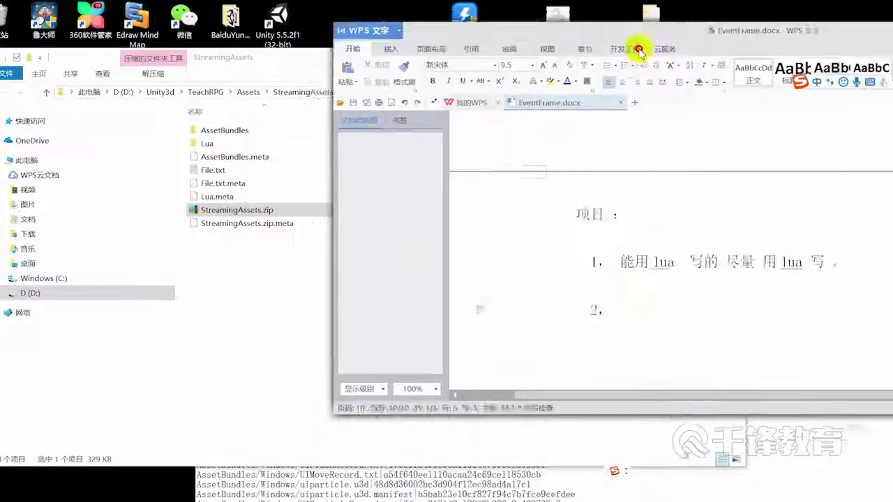
Move the WPS window aside and open the 课程大纲 folder in File Explorer
{"action": "left_click_drag", "start_coordinate": [535, 46], "coordinate": [597, 84]}
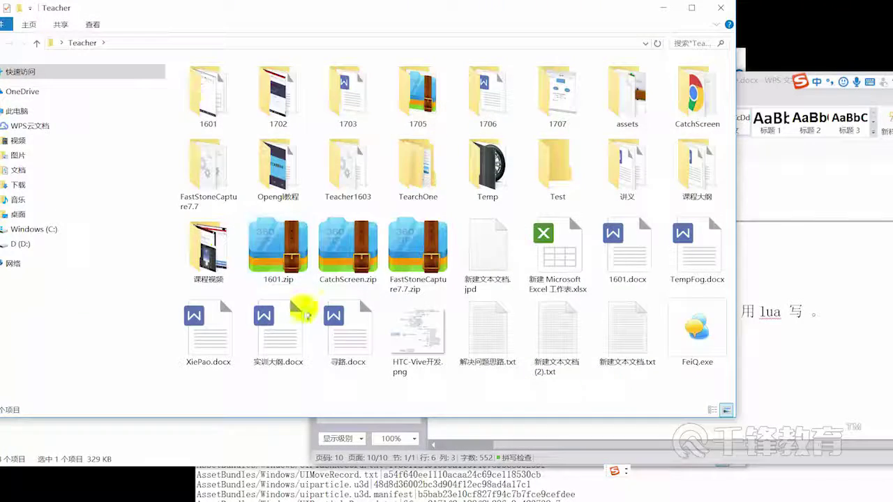
{"action": "double_click", "coordinate": [715, 176]}
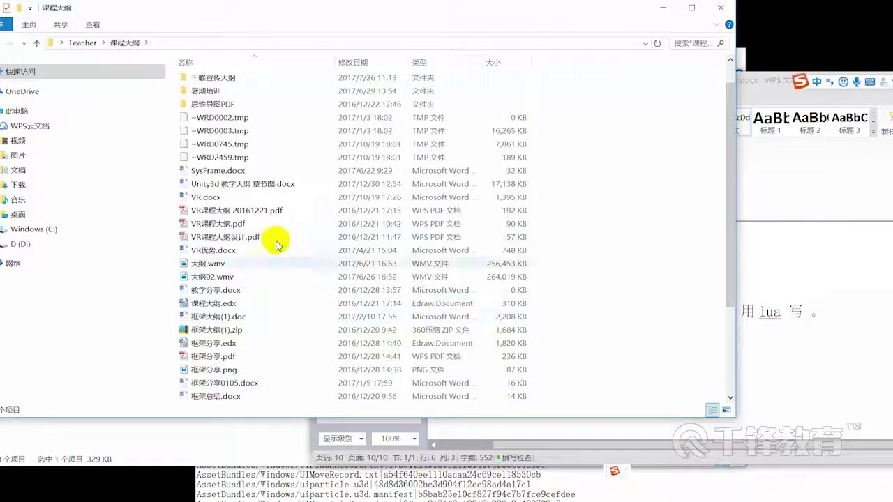
{"action": "scroll", "coordinate": [289, 303], "scroll_direction": "down", "scroll_amount": 2}
{"action": "scroll", "coordinate": [274, 349], "scroll_direction": "down", "scroll_amount": 1}
Open 实训大纲.doc and widen its heading navigation pane
{"action": "left_click", "coordinate": [270, 370]}
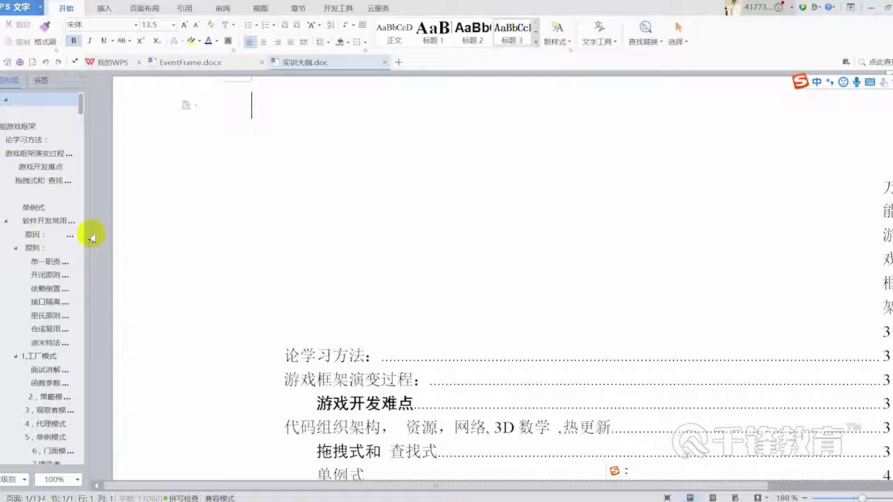
{"action": "left_click_drag", "start_coordinate": [89, 235], "coordinate": [144, 233]}
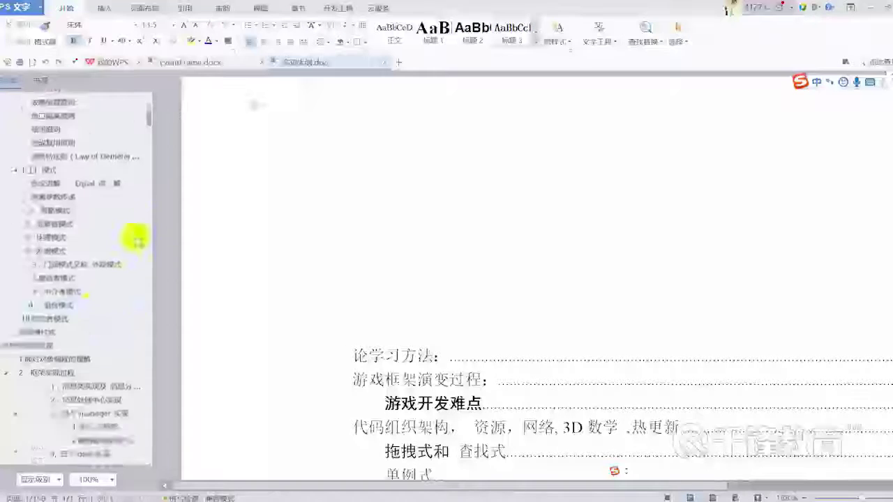
{"action": "left_click_drag", "start_coordinate": [146, 126], "coordinate": [144, 336]}
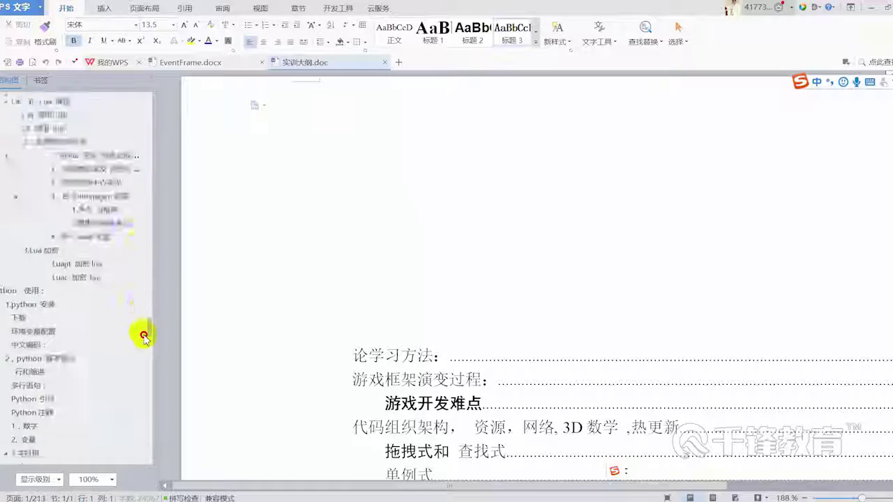
Jump via 无限滚动 to the 实现扭动挤压浏览效果 section in the outline
{"action": "scroll", "coordinate": [139, 377], "scroll_direction": "down", "scroll_amount": 10}
{"action": "scroll", "coordinate": [94, 360], "scroll_direction": "down", "scroll_amount": 3}
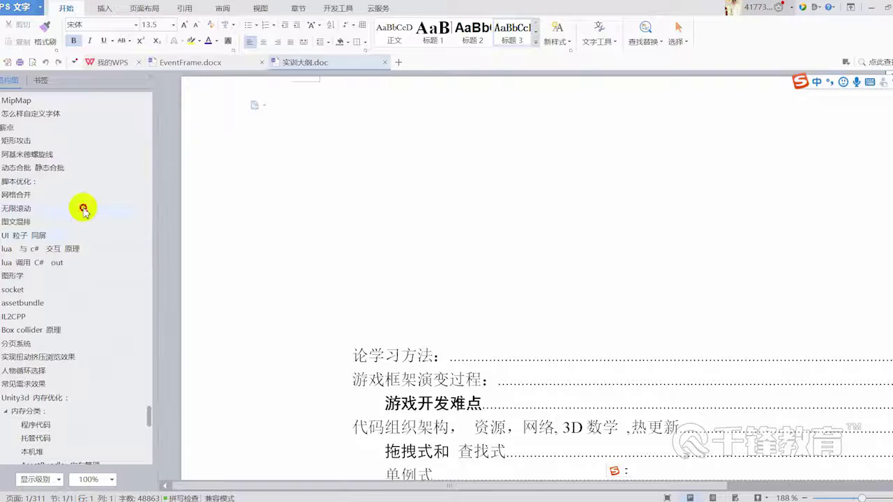
{"action": "left_click", "coordinate": [83, 209]}
{"action": "scroll", "coordinate": [517, 245], "scroll_direction": "up", "scroll_amount": 2}
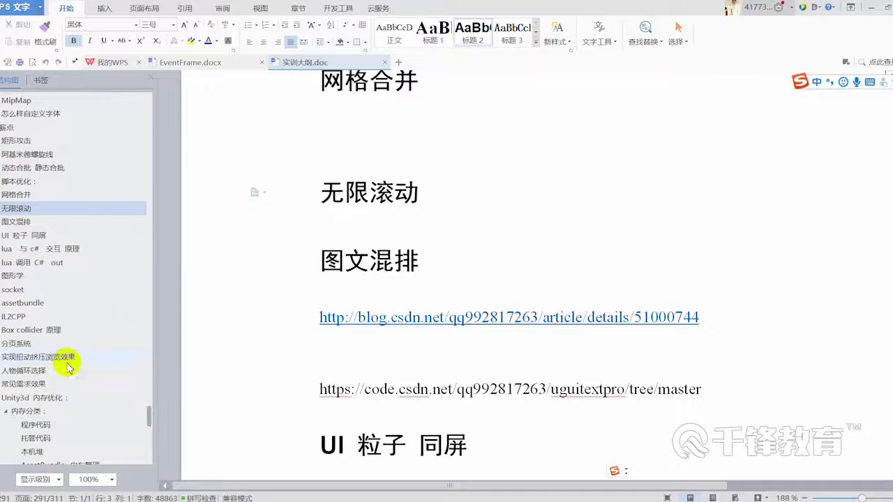
{"action": "left_click", "coordinate": [42, 357]}
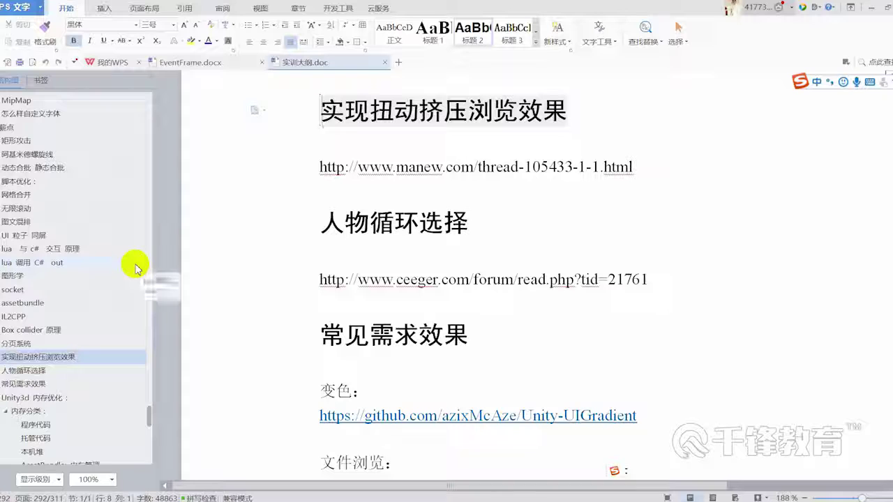
{"action": "key", "text": "ctrl+alt+a"}
Capture the navigation pane's topic list and switch to the red pen
{"action": "mouse_move", "coordinate": [1, 127]}
{"action": "left_mouse_down"}
{"action": "mouse_move", "coordinate": [127, 359]}
{"action": "mouse_move", "coordinate": [160, 383]}
{"action": "left_mouse_up"}
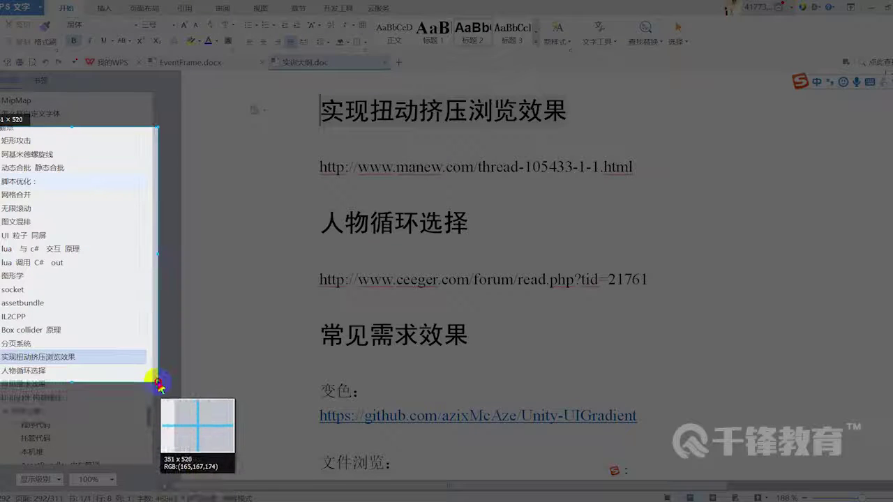
{"action": "left_click_drag", "start_coordinate": [159, 383], "coordinate": [158, 380]}
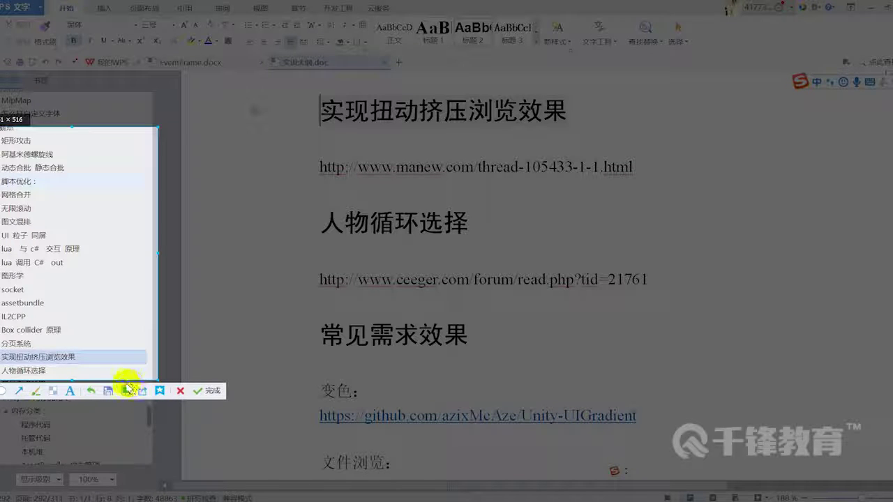
{"action": "left_click", "coordinate": [36, 391]}
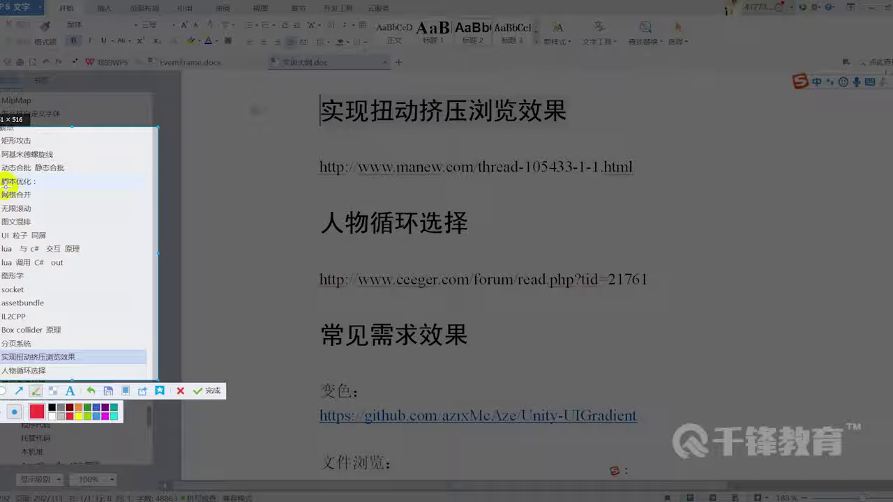
Strike out 阿基米德螺旋线, 脚本优化, lua 与 c# 交互, 图形学, socket, assetbundle, IL2CPP, Box collider 原理
{"action": "left_click_drag", "start_coordinate": [3, 154], "coordinate": [62, 155]}
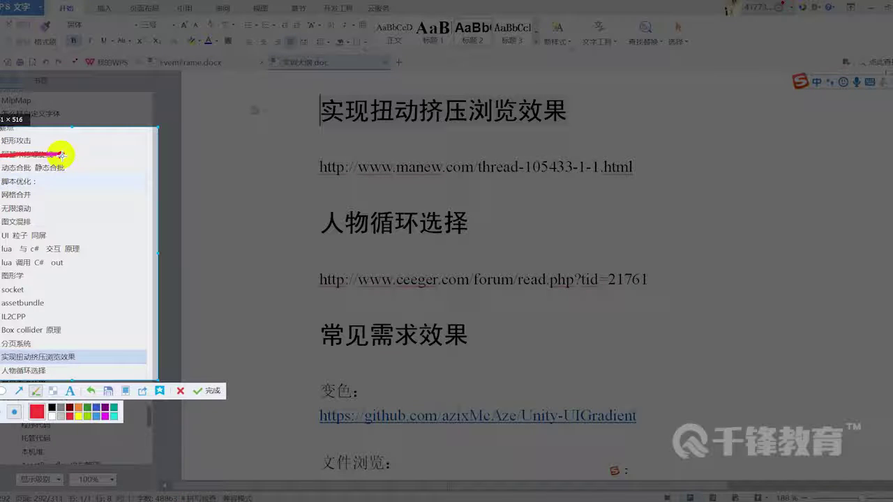
{"action": "left_click_drag", "start_coordinate": [2, 183], "coordinate": [50, 185]}
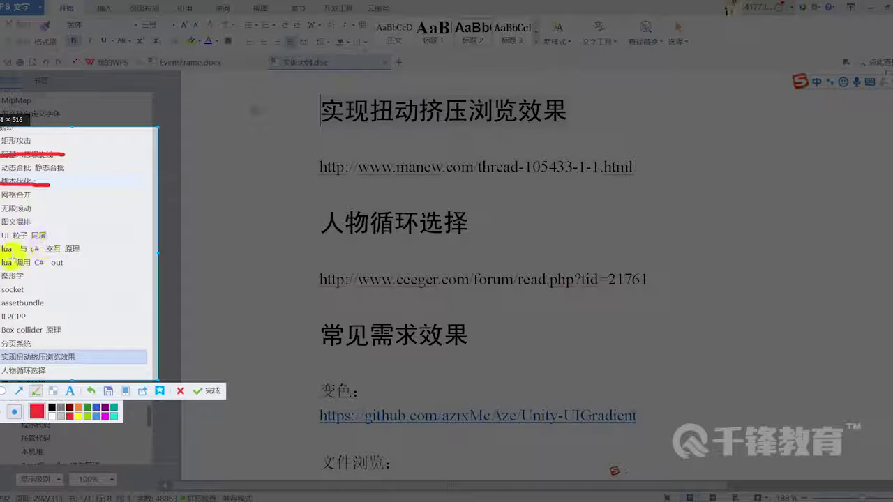
{"action": "left_click_drag", "start_coordinate": [2, 249], "coordinate": [86, 250]}
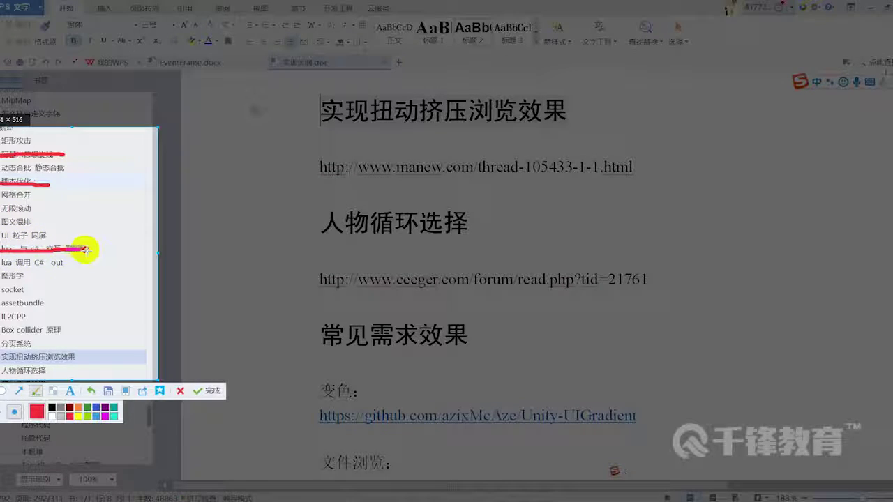
{"action": "mouse_move", "coordinate": [1, 278]}
{"action": "left_mouse_down"}
{"action": "mouse_move", "coordinate": [50, 278]}
{"action": "mouse_move", "coordinate": [52, 288]}
{"action": "left_mouse_up"}
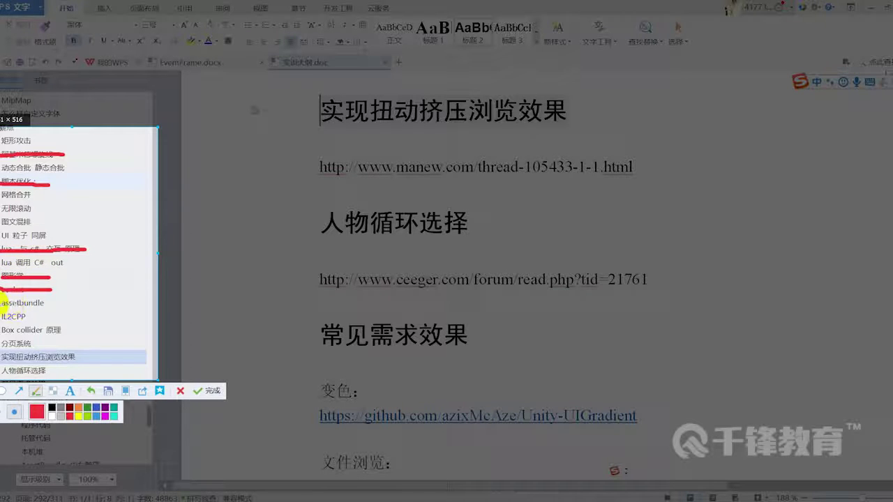
{"action": "left_click_drag", "start_coordinate": [1, 305], "coordinate": [67, 304]}
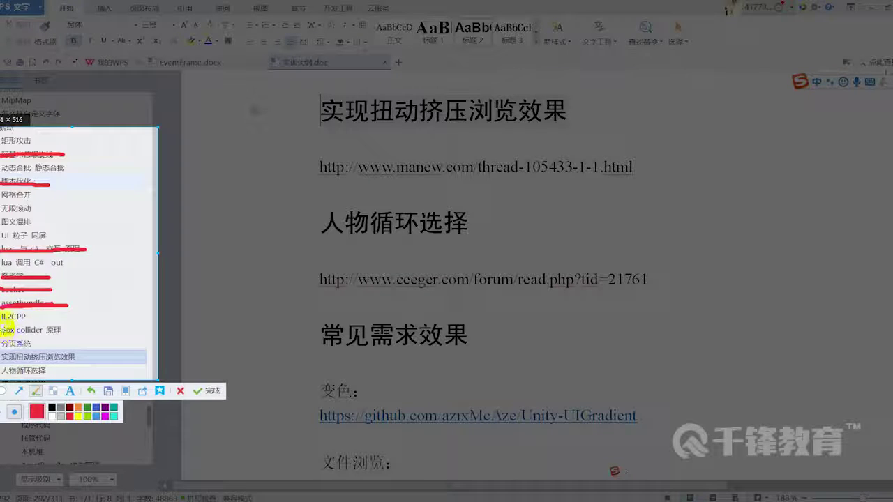
{"action": "mouse_move", "coordinate": [2, 315]}
{"action": "left_mouse_down"}
{"action": "mouse_move", "coordinate": [45, 314]}
{"action": "mouse_move", "coordinate": [66, 328]}
{"action": "left_mouse_up"}
{"action": "left_click_drag", "start_coordinate": [2, 275], "coordinate": [65, 327]}
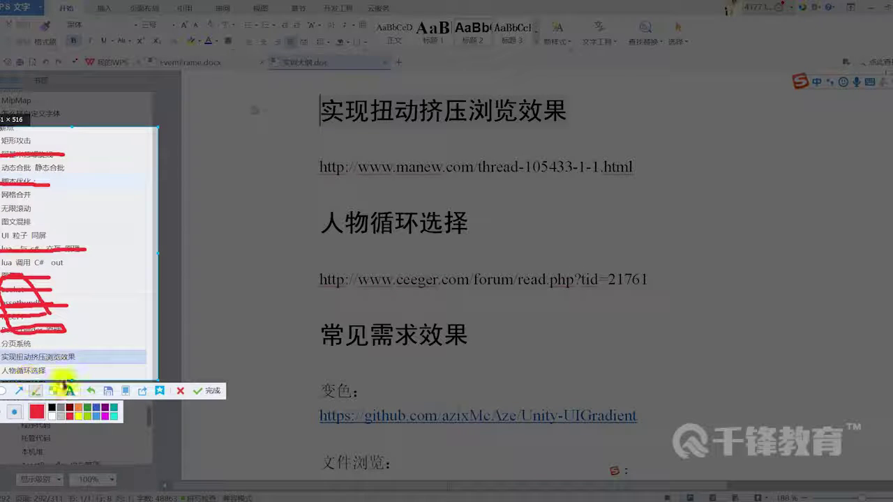
Paste the annotated outline screenshot into EventFrame.docx below the project notes
{"action": "left_click", "coordinate": [208, 396]}
{"action": "scroll", "coordinate": [551, 258], "scroll_direction": "down", "scroll_amount": 3}
{"action": "left_click", "coordinate": [205, 62]}
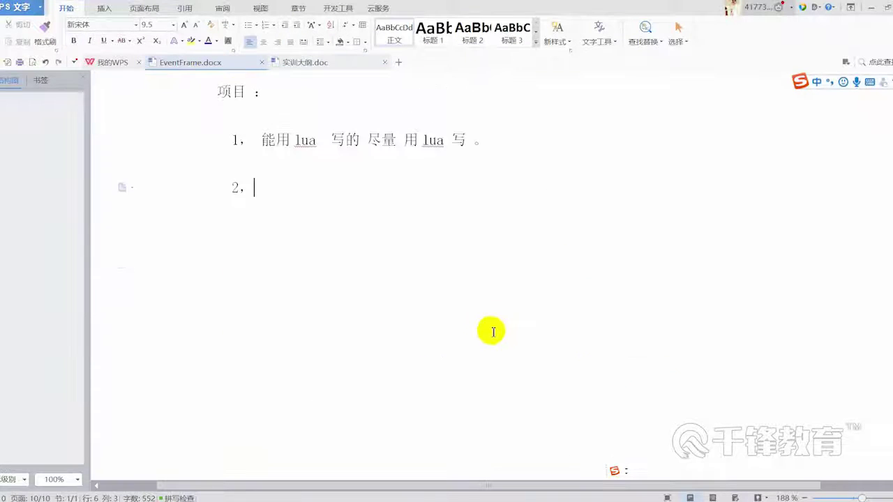
{"action": "key", "text": "BackSpace"}
{"action": "key", "text": "Return"}
{"action": "key", "text": "Return"}
{"action": "key", "text": "Return"}
{"action": "key", "text": "ctrl+v"}
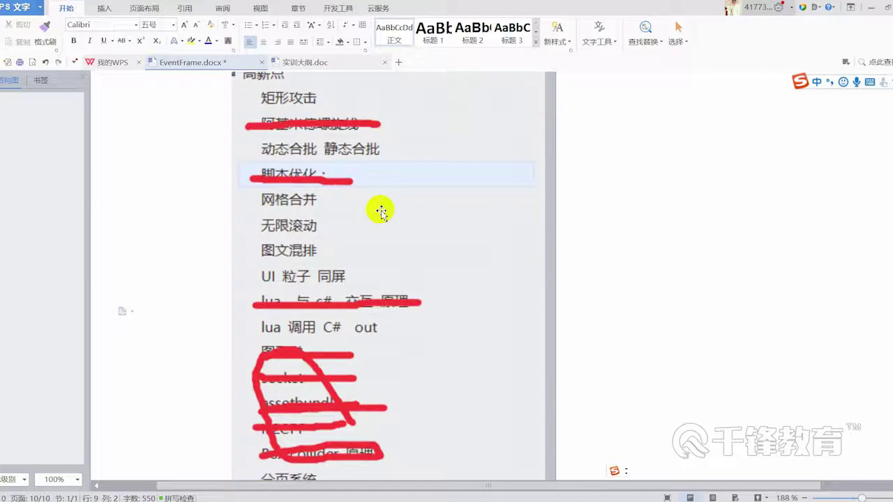
Scroll through the document to check the pasted screenshot, ending back at the top
{"action": "scroll", "coordinate": [379, 210], "scroll_direction": "up", "scroll_amount": 1}
{"action": "scroll", "coordinate": [415, 230], "scroll_direction": "up", "scroll_amount": 1}
{"action": "scroll", "coordinate": [376, 223], "scroll_direction": "up", "scroll_amount": 1}
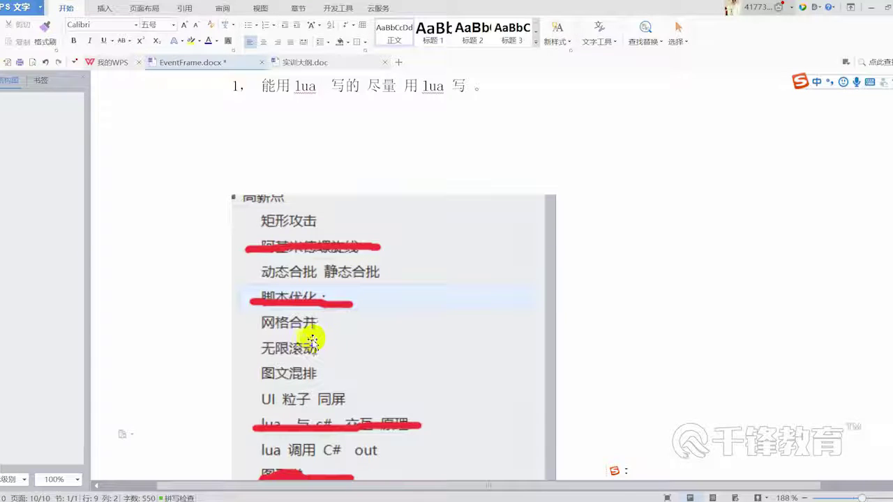
{"action": "scroll", "coordinate": [335, 349], "scroll_direction": "down", "scroll_amount": 1}
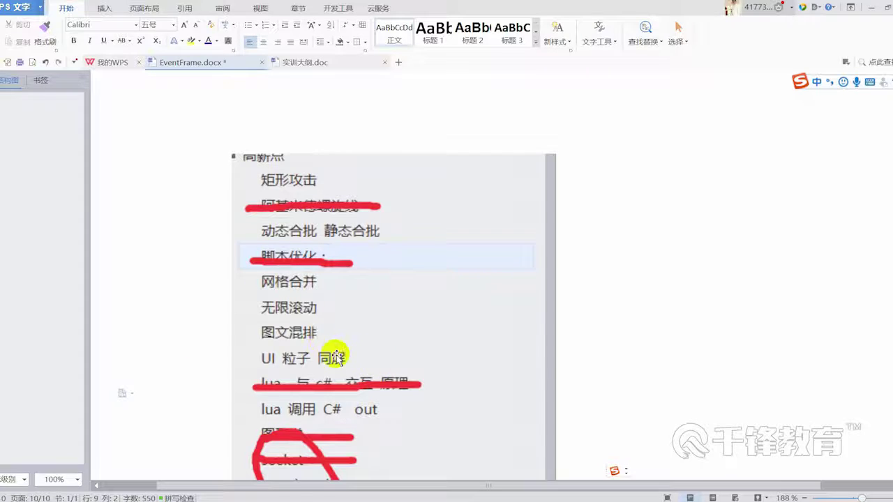
{"action": "scroll", "coordinate": [335, 353], "scroll_direction": "down", "scroll_amount": 1}
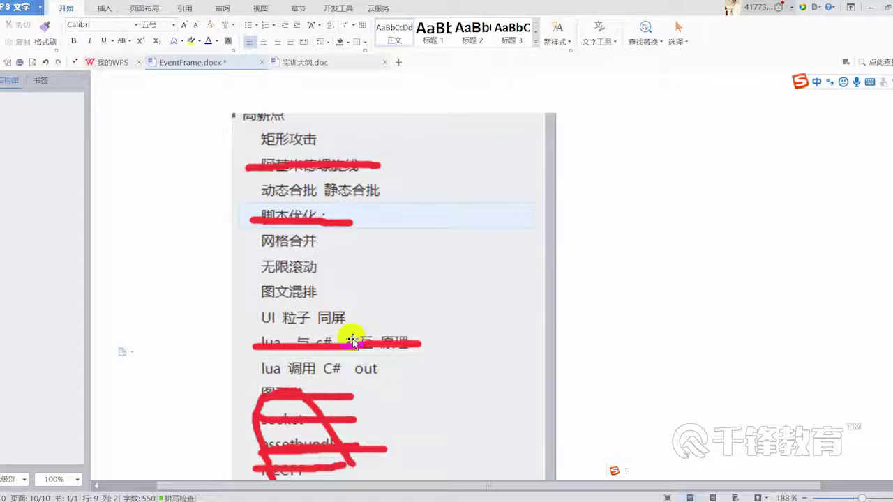
{"action": "scroll", "coordinate": [340, 329], "scroll_direction": "down", "scroll_amount": 1}
{"action": "scroll", "coordinate": [357, 342], "scroll_direction": "down", "scroll_amount": 1}
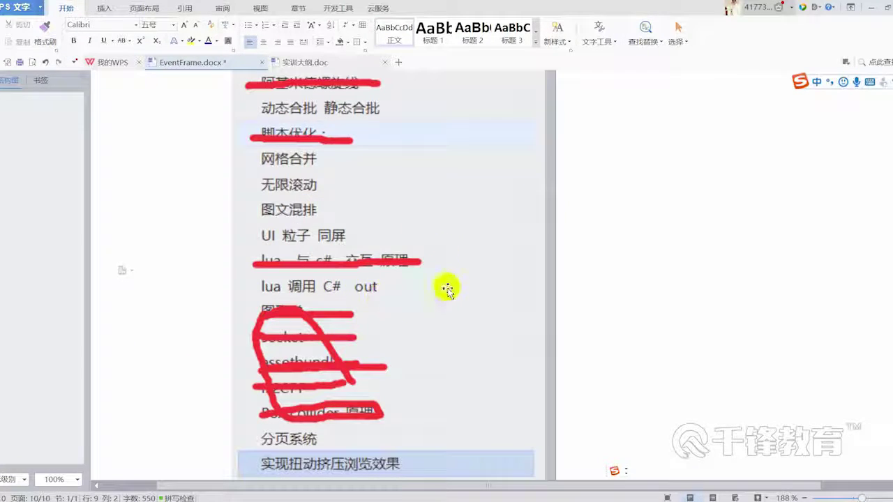
{"action": "scroll", "coordinate": [447, 289], "scroll_direction": "down", "scroll_amount": 1}
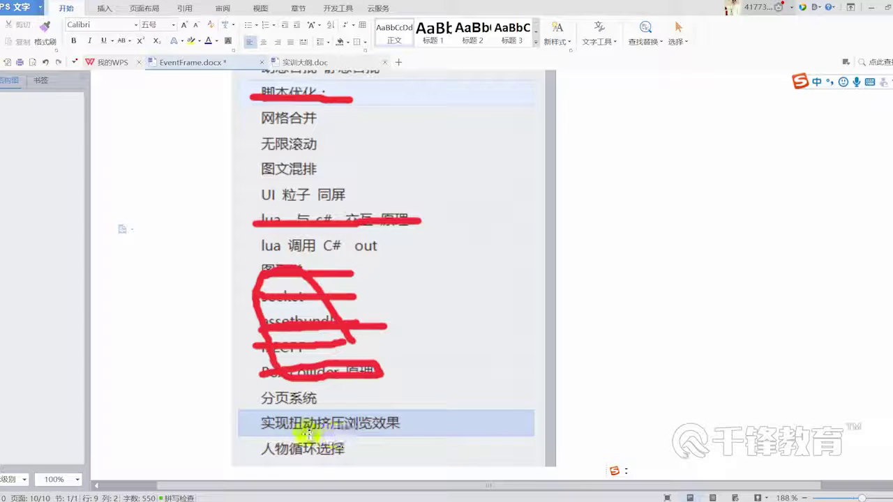
{"action": "key", "text": "ctrl+End"}
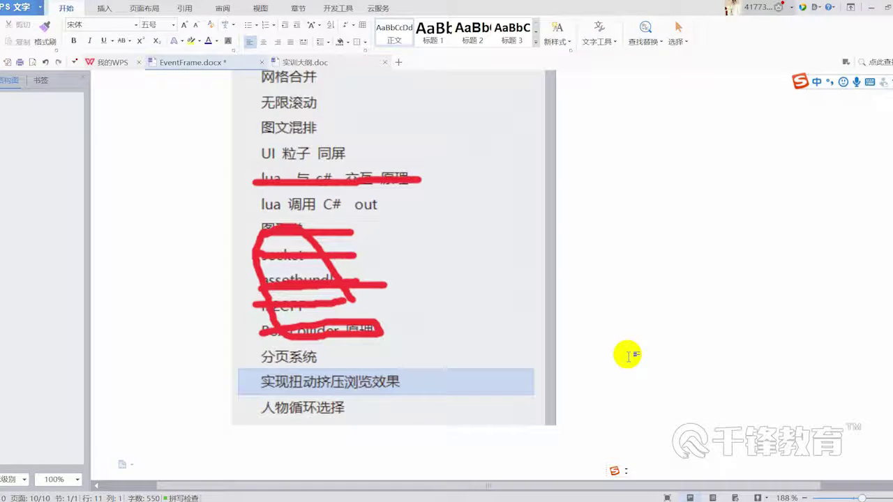
{"action": "scroll", "coordinate": [628, 356], "scroll_direction": "up", "scroll_amount": 3}
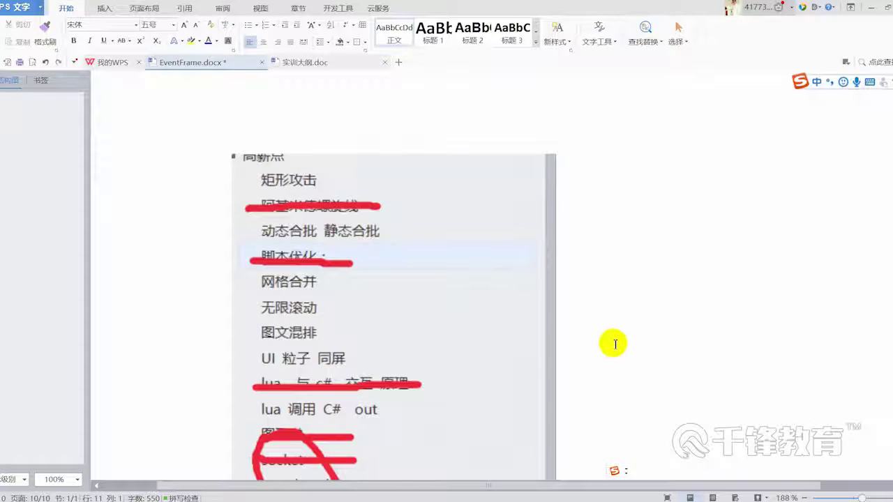
{"action": "scroll", "coordinate": [535, 405], "scroll_direction": "down", "scroll_amount": 1}
{"action": "scroll", "coordinate": [534, 405], "scroll_direction": "down", "scroll_amount": 2}
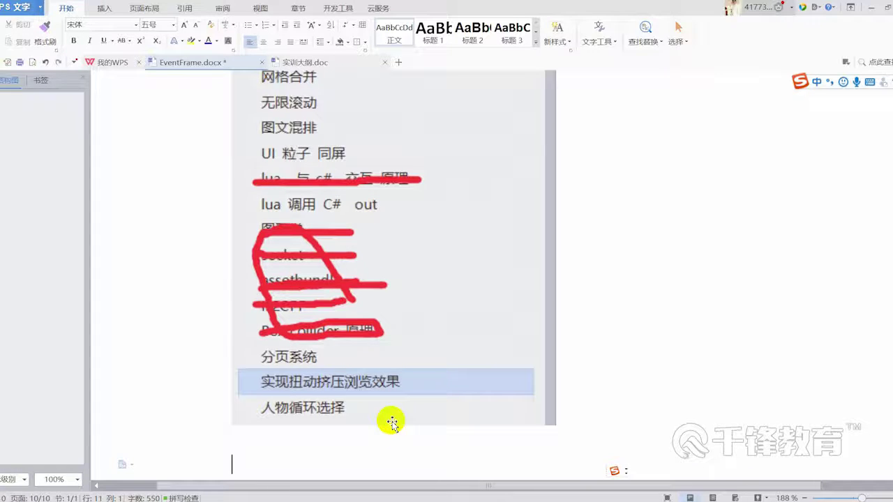
{"action": "scroll", "coordinate": [392, 423], "scroll_direction": "up", "scroll_amount": 2}
{"action": "scroll", "coordinate": [392, 422], "scroll_direction": "up", "scroll_amount": 2}
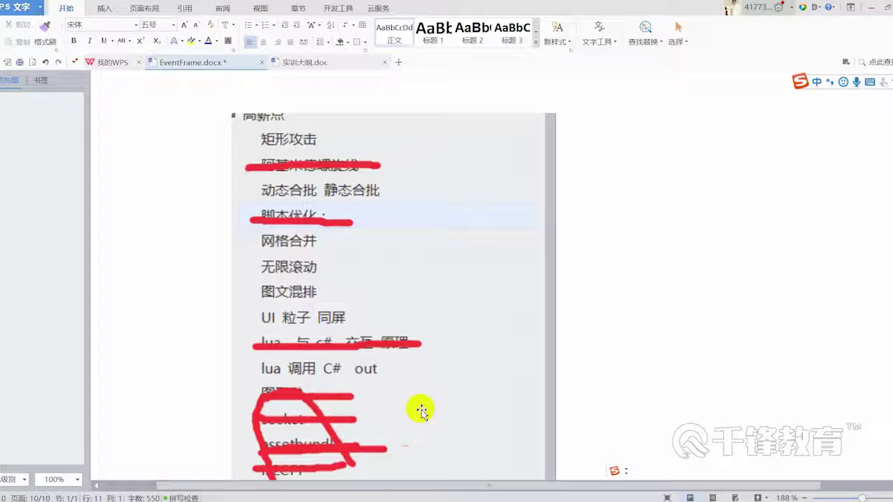
{"action": "scroll", "coordinate": [602, 291], "scroll_direction": "up", "scroll_amount": 1}
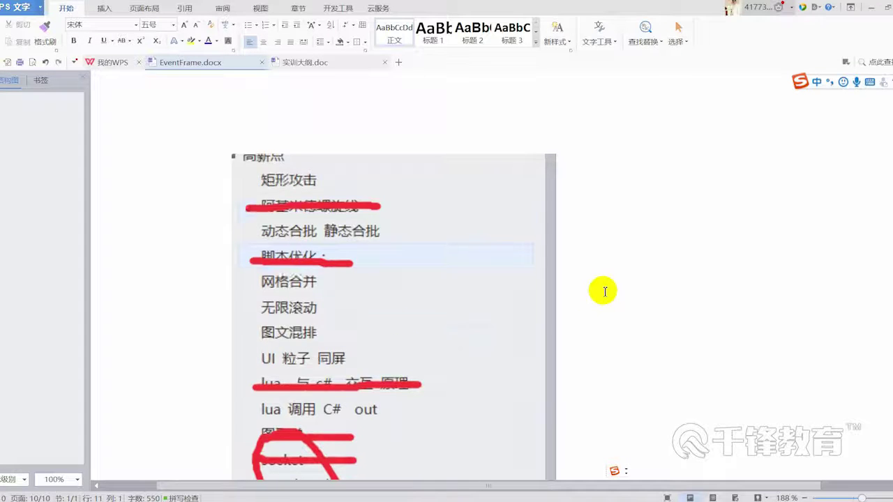
{"action": "scroll", "coordinate": [594, 277], "scroll_direction": "up", "scroll_amount": 4}
Add a blank line above 项目 and type item '2，RPG 游戏' below item 1
{"action": "left_click", "coordinate": [243, 138]}
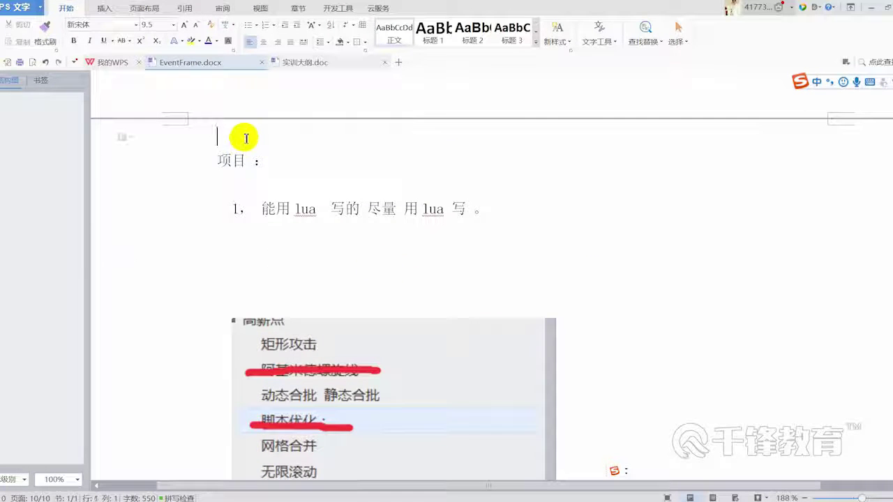
{"action": "key", "text": "Return"}
{"action": "key", "text": "Return"}
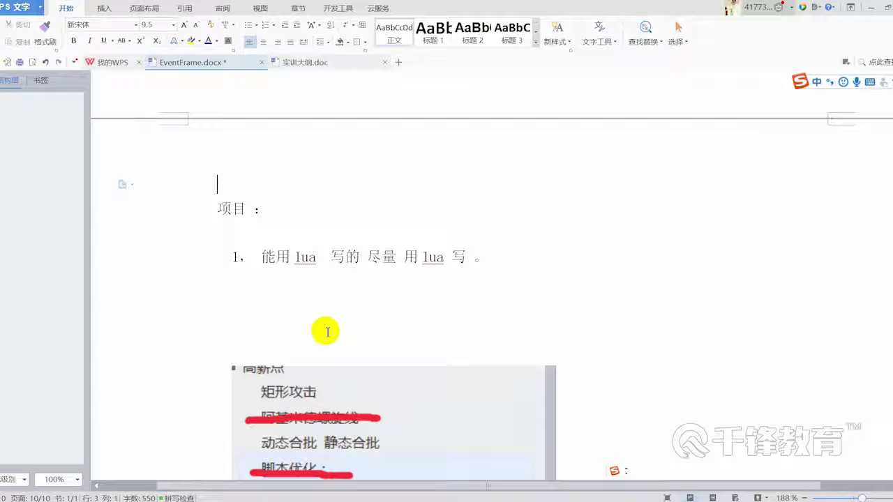
{"action": "left_click", "coordinate": [298, 311]}
{"action": "type", "text": "2"}
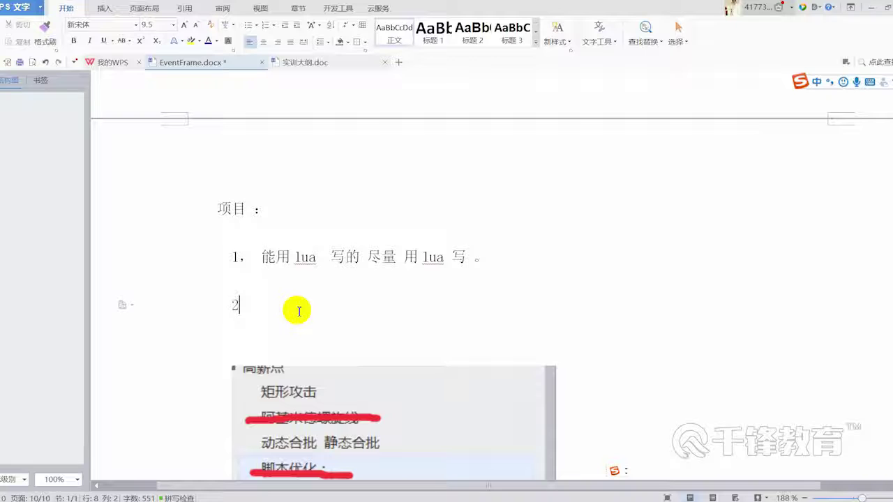
{"action": "type", "text": "，RPG "}
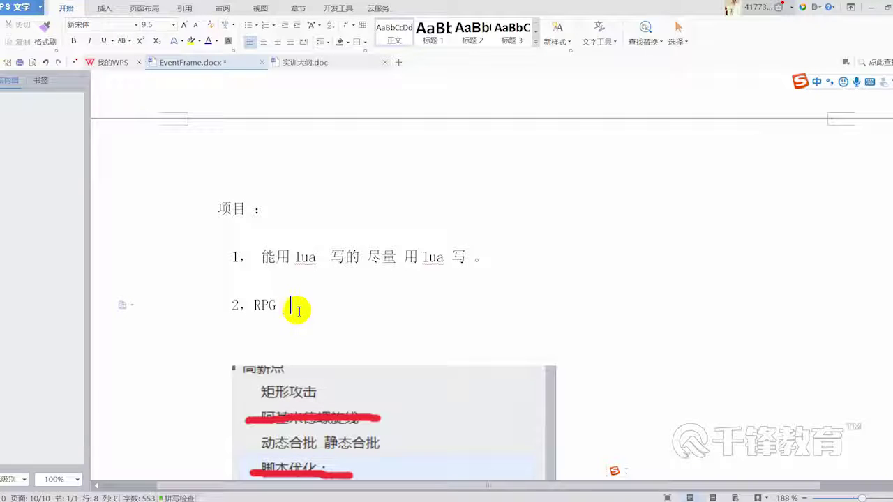
{"action": "type", "text": "  you"}
{"action": "type", "text": "游戏"}
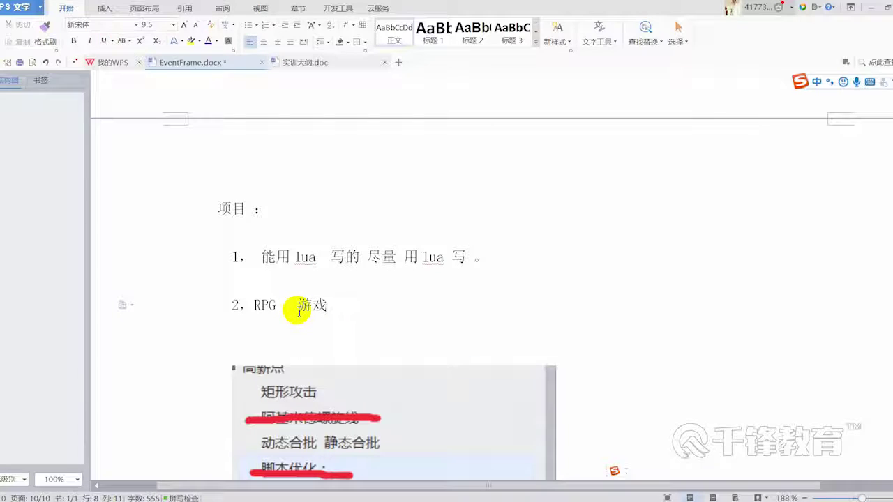
Select the item 1 and item 2 lines to check the numbered list
{"action": "left_click", "coordinate": [185, 311]}
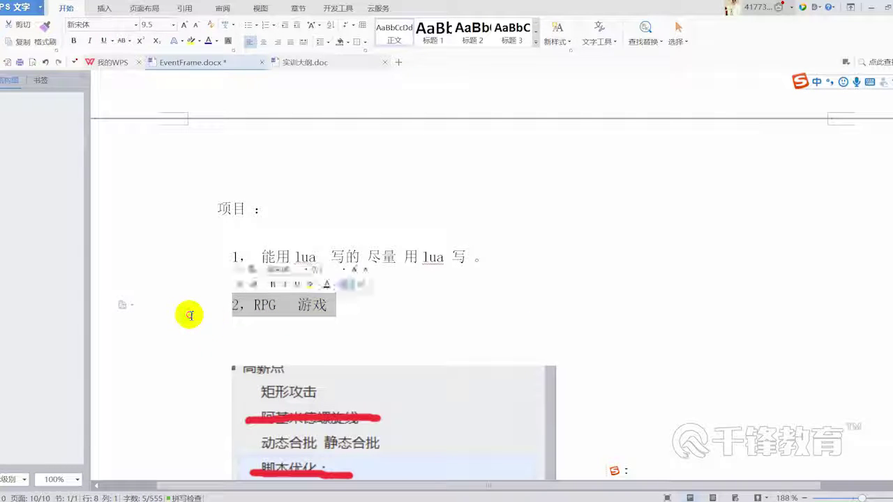
{"action": "left_click", "coordinate": [509, 308]}
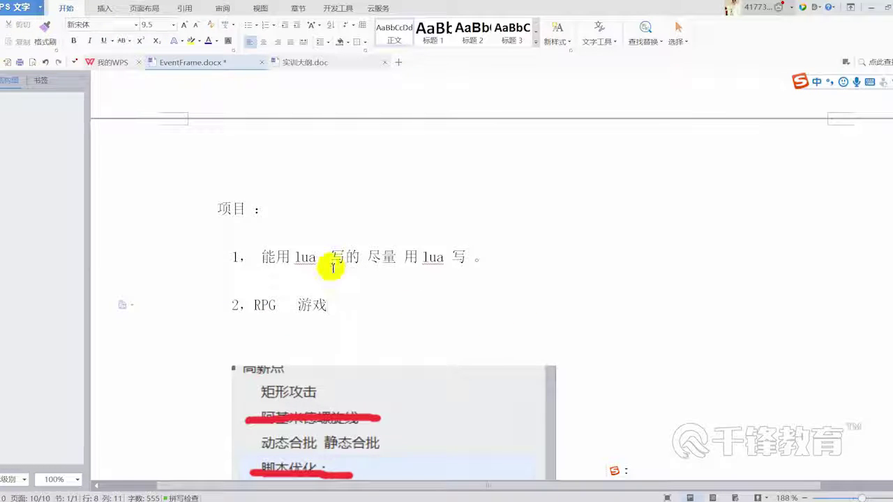
{"action": "left_click_drag", "start_coordinate": [262, 257], "coordinate": [511, 258]}
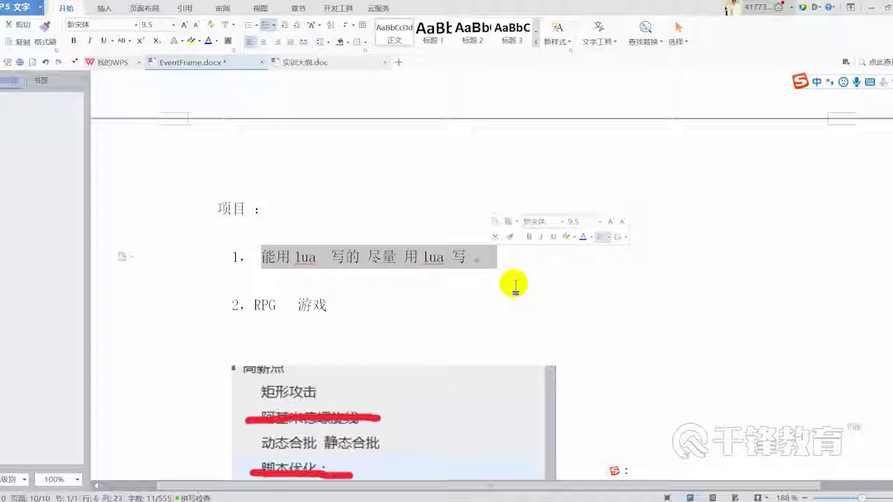
{"action": "left_click_drag", "start_coordinate": [442, 279], "coordinate": [278, 205]}
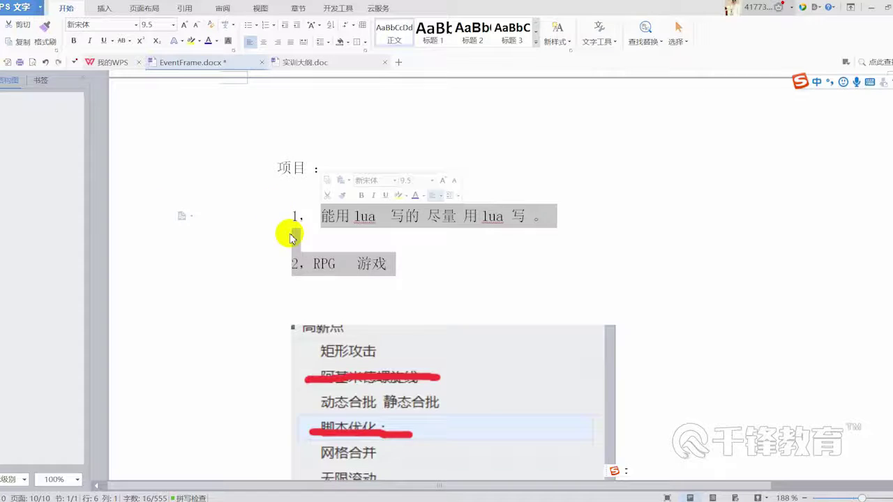
Inspect the pasted screenshot, then add another blank line below the 项目 heading
{"action": "scroll", "coordinate": [446, 348], "scroll_direction": "down", "scroll_amount": 2}
{"action": "left_click", "coordinate": [488, 367]}
{"action": "scroll", "coordinate": [489, 368], "scroll_direction": "down", "scroll_amount": 1}
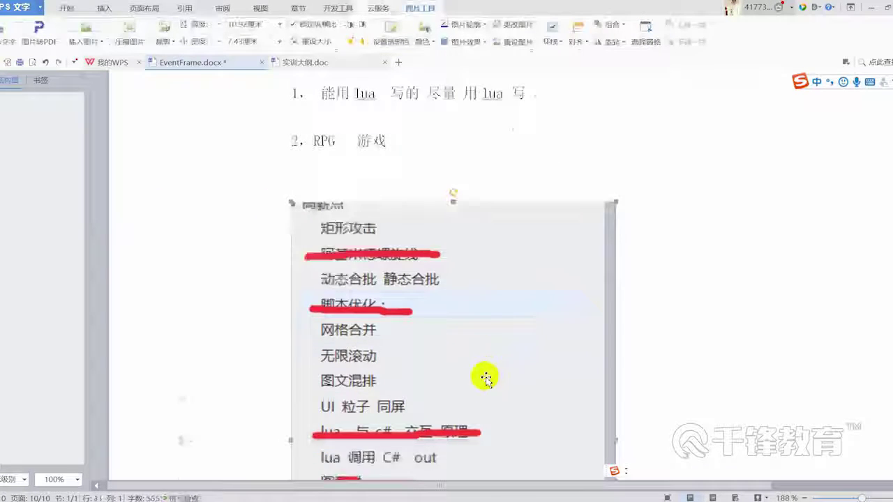
{"action": "scroll", "coordinate": [484, 374], "scroll_direction": "down", "scroll_amount": 1}
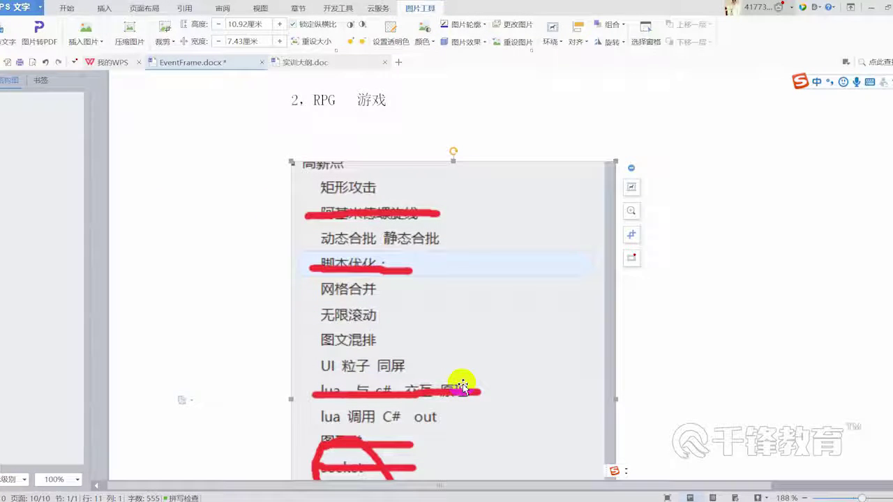
{"action": "scroll", "coordinate": [465, 380], "scroll_direction": "down", "scroll_amount": 1}
{"action": "scroll", "coordinate": [473, 377], "scroll_direction": "down", "scroll_amount": 2}
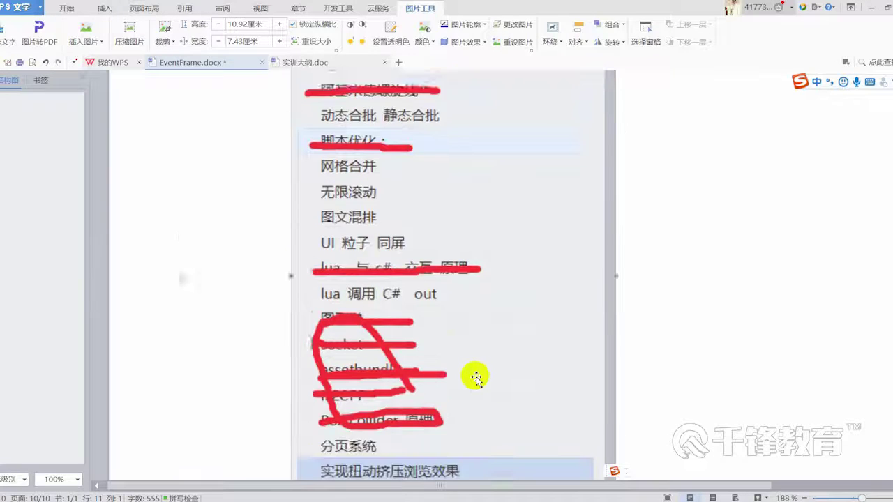
{"action": "scroll", "coordinate": [474, 375], "scroll_direction": "down", "scroll_amount": 2}
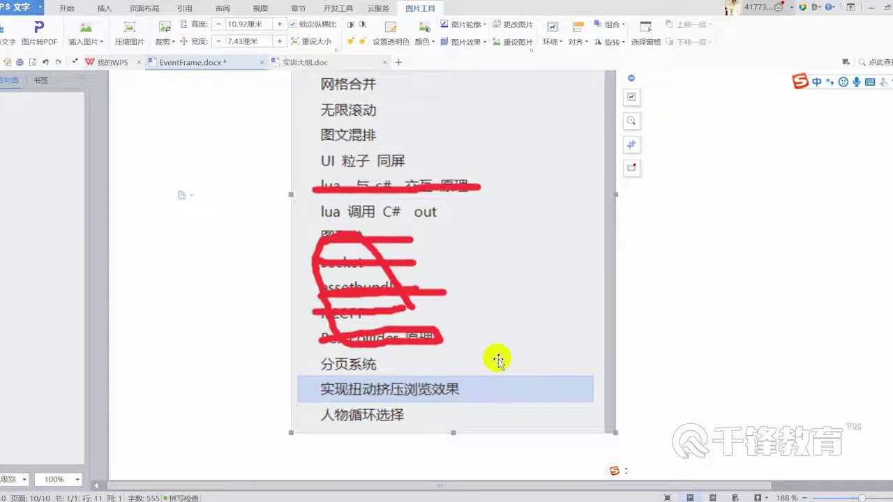
{"action": "scroll", "coordinate": [499, 360], "scroll_direction": "up", "scroll_amount": 2}
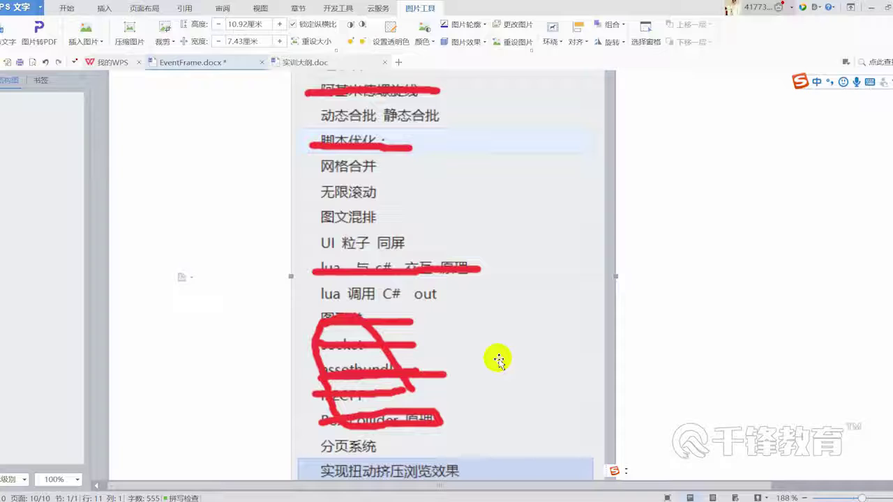
{"action": "scroll", "coordinate": [512, 339], "scroll_direction": "up", "scroll_amount": 2}
{"action": "scroll", "coordinate": [538, 243], "scroll_direction": "up", "scroll_amount": 4}
{"action": "scroll", "coordinate": [414, 265], "scroll_direction": "up", "scroll_amount": 1}
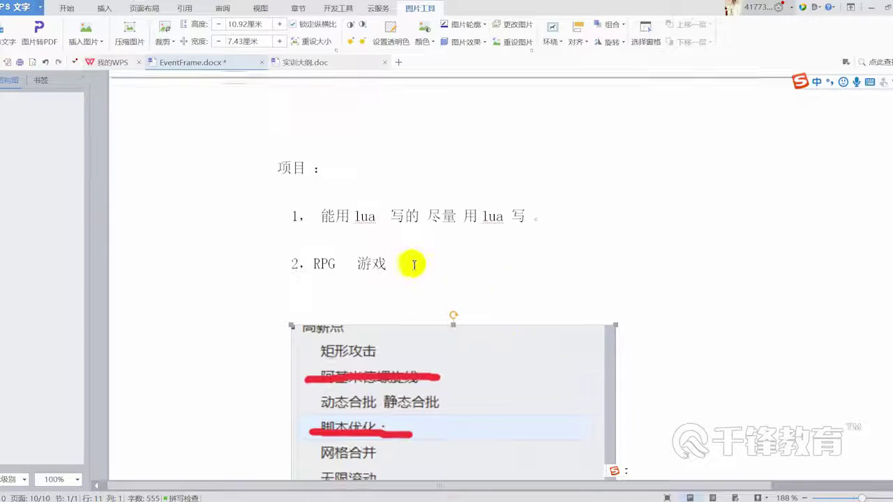
{"action": "left_click", "coordinate": [413, 264]}
{"action": "left_click", "coordinate": [430, 188]}
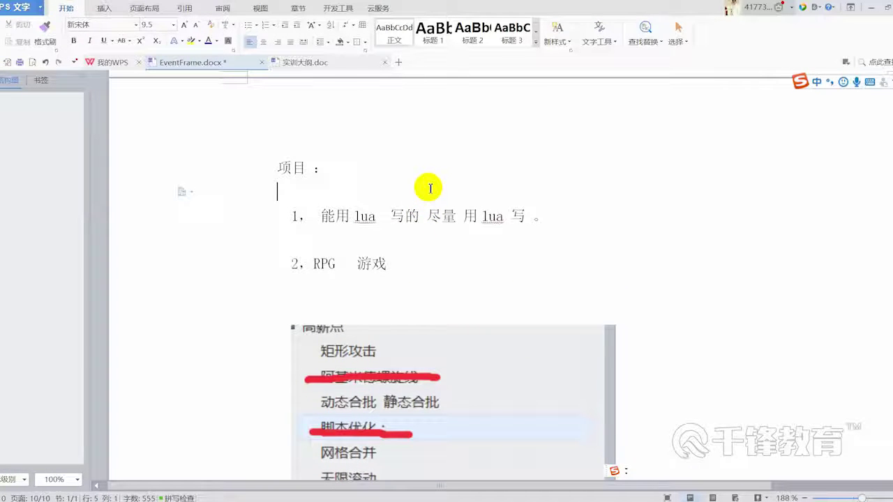
{"action": "key", "text": "Return"}
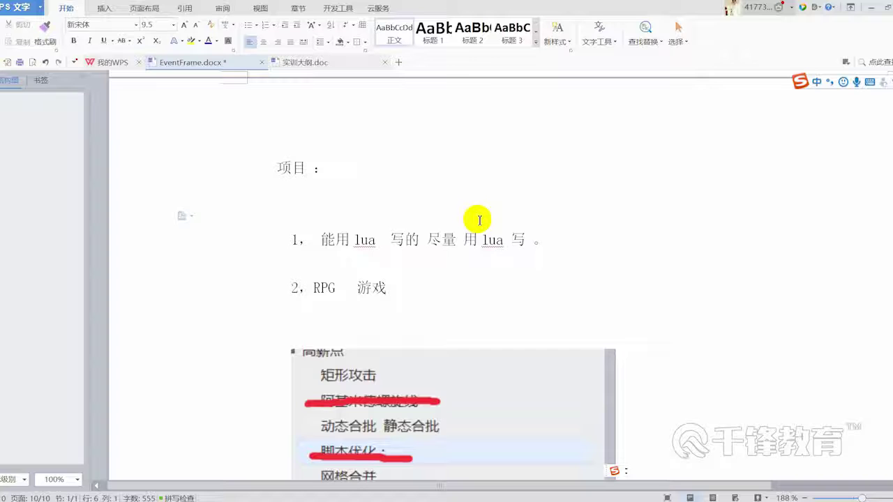
Restore Writer, close the 课程大纲 Explorer window, and maximize Writer again
{"action": "double_click", "coordinate": [645, 11]}
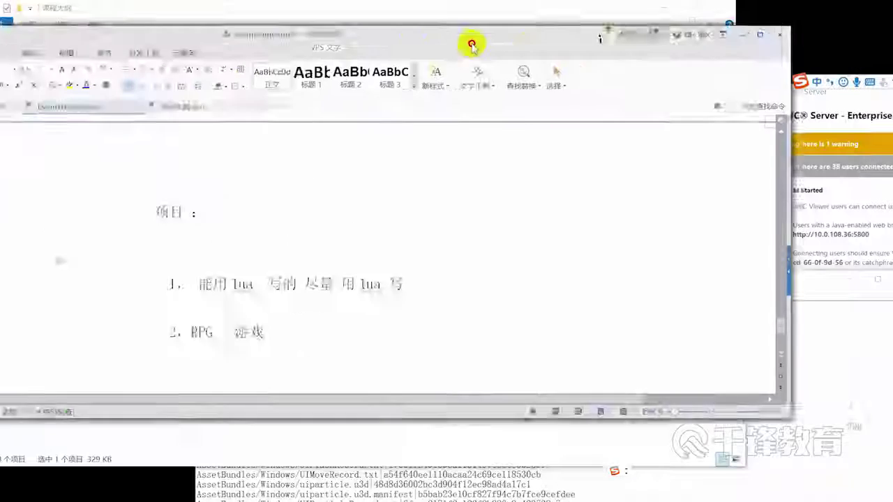
{"action": "left_click_drag", "start_coordinate": [406, 89], "coordinate": [594, 100]}
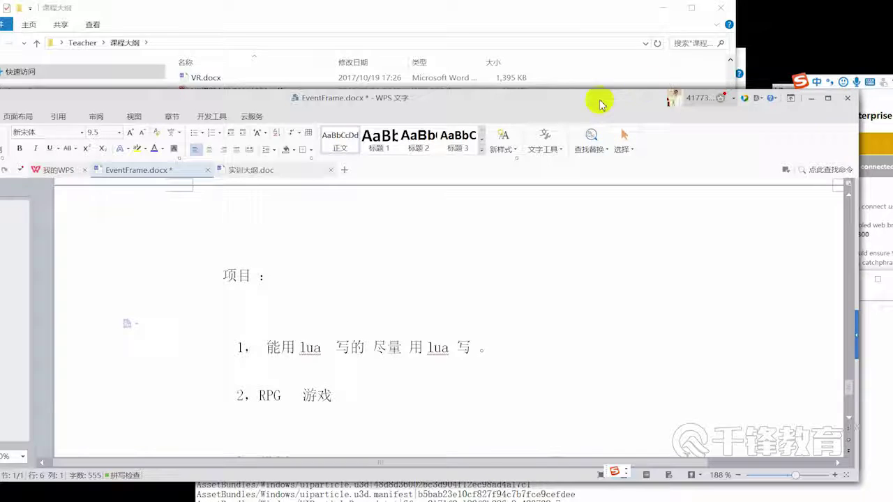
{"action": "left_click", "coordinate": [719, 13]}
{"action": "double_click", "coordinate": [635, 99]}
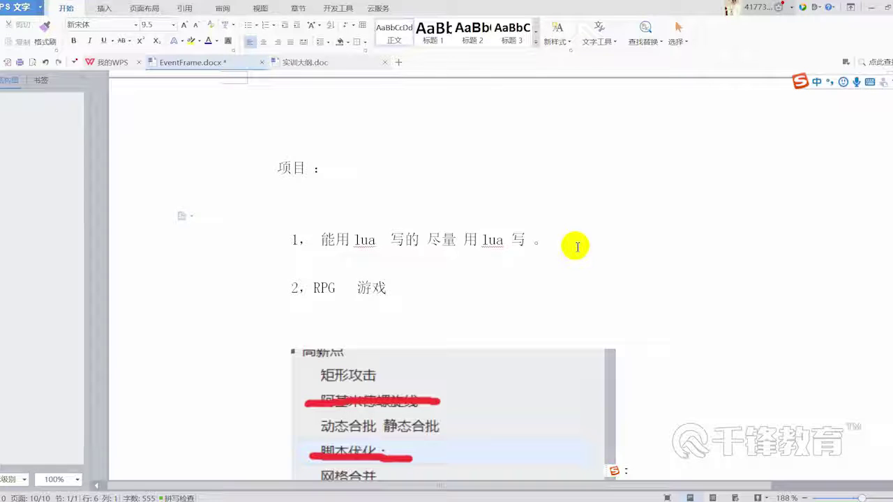
Add a new empty line after the '2，RPG 游戏' note
{"action": "scroll", "coordinate": [551, 248], "scroll_direction": "down", "scroll_amount": 1}
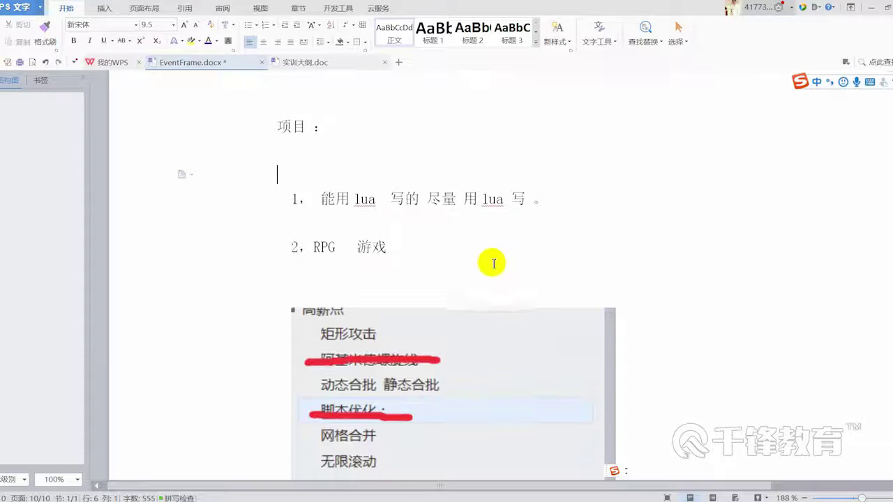
{"action": "left_click", "coordinate": [481, 259]}
{"action": "key", "text": "Return"}
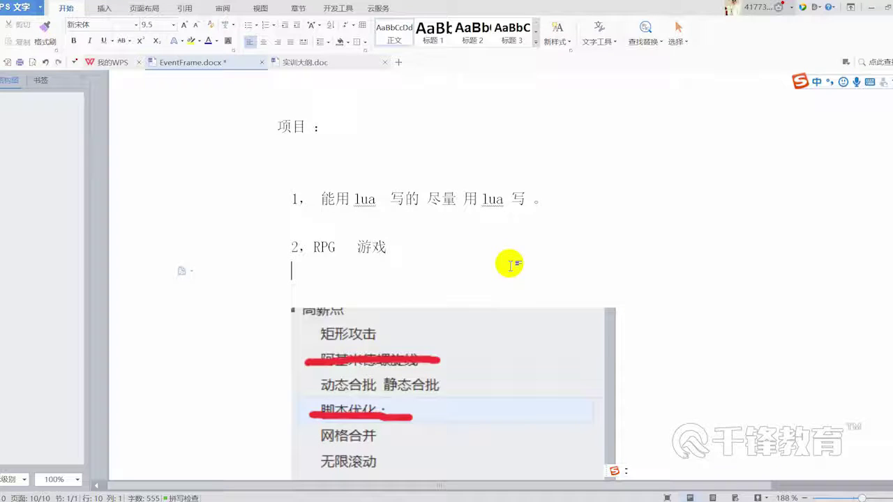
Place the cursor on the blank line below the outline screenshot
{"action": "scroll", "coordinate": [512, 279], "scroll_direction": "down", "scroll_amount": 5}
{"action": "scroll", "coordinate": [538, 299], "scroll_direction": "down", "scroll_amount": 3}
{"action": "left_click", "coordinate": [504, 407]}
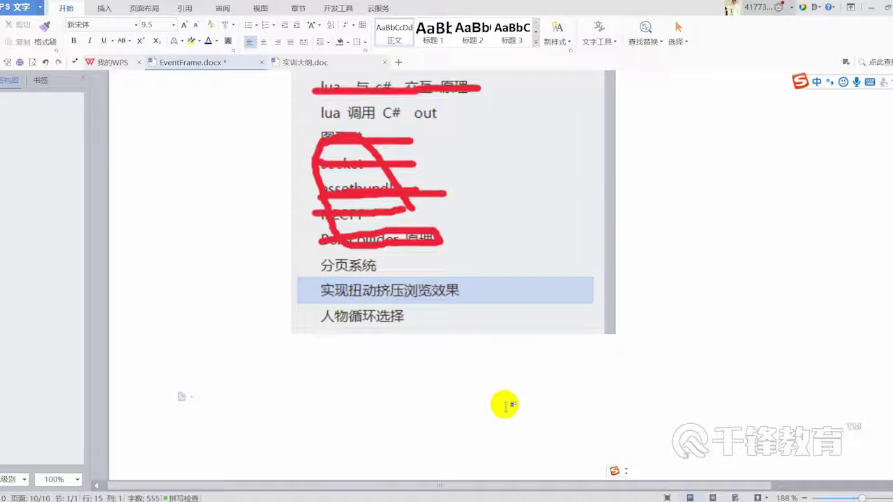